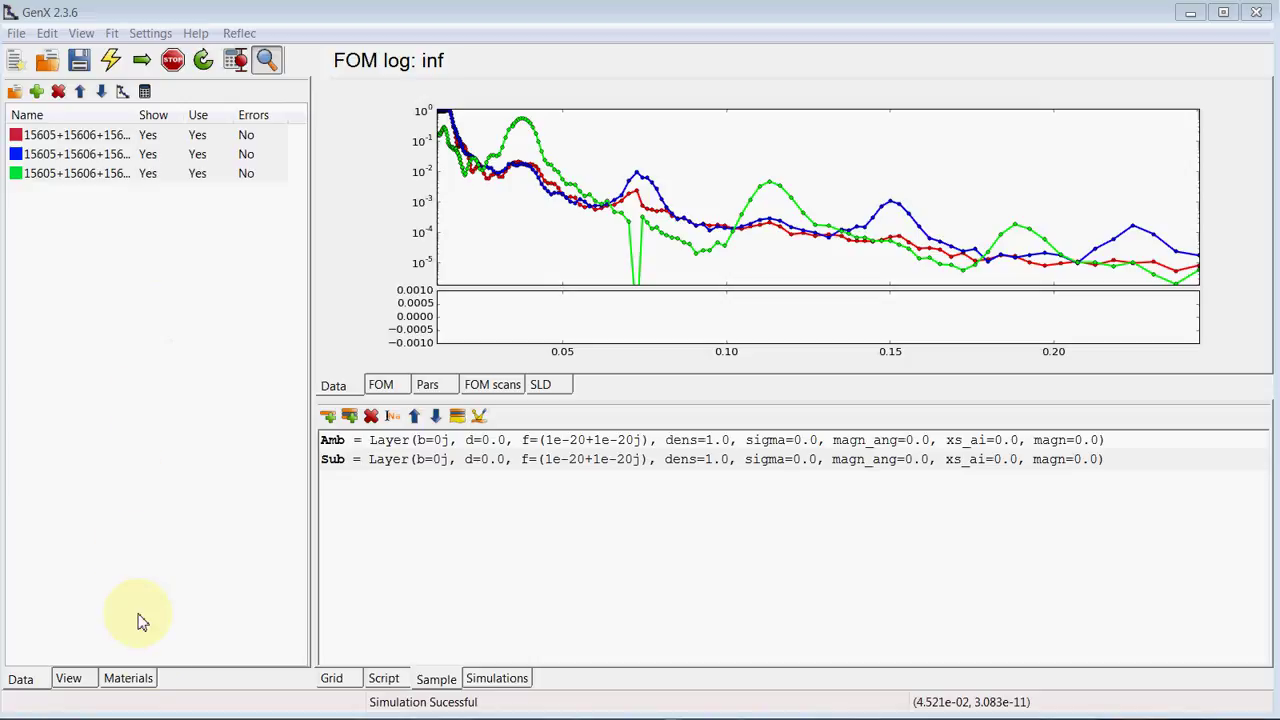
- Show the materials list with Al2O3, Cr, Fe, LaMnO3 and SrTiO3
left_click(132, 680)
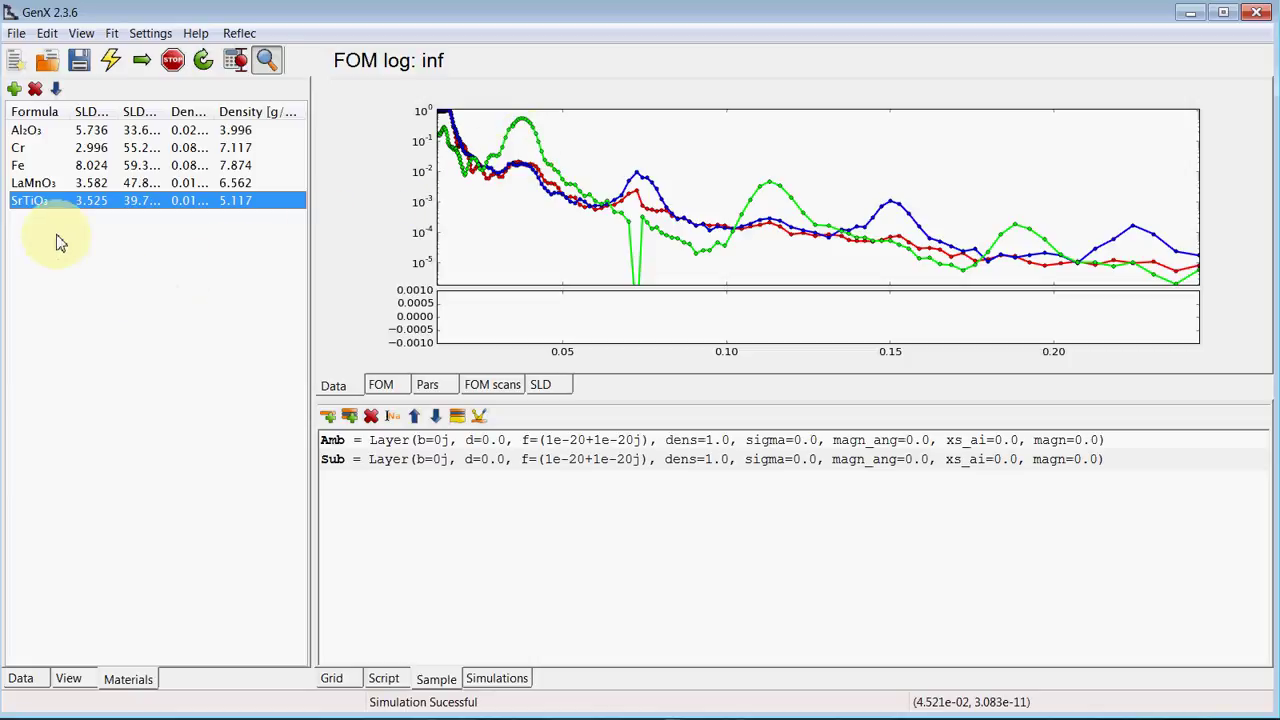
- Make the substrate layer Al2O3
left_click(345, 462)
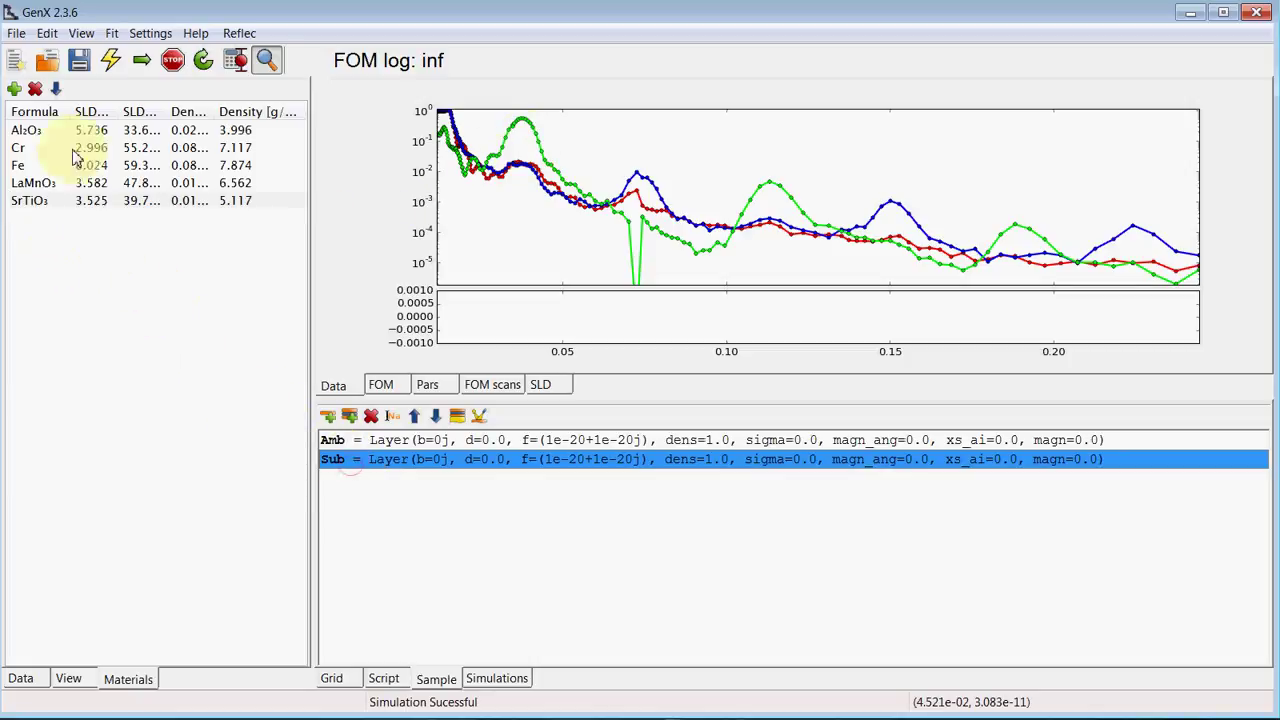
left_click(27, 132)
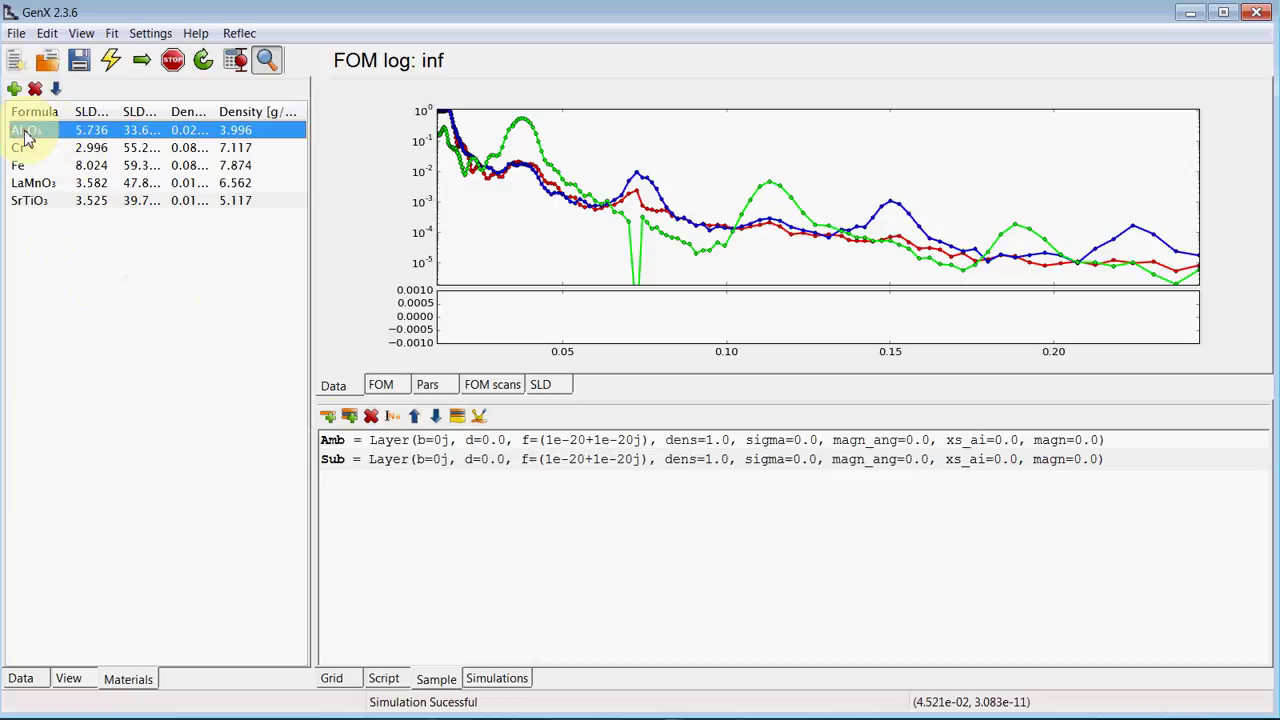
left_click(56, 89)
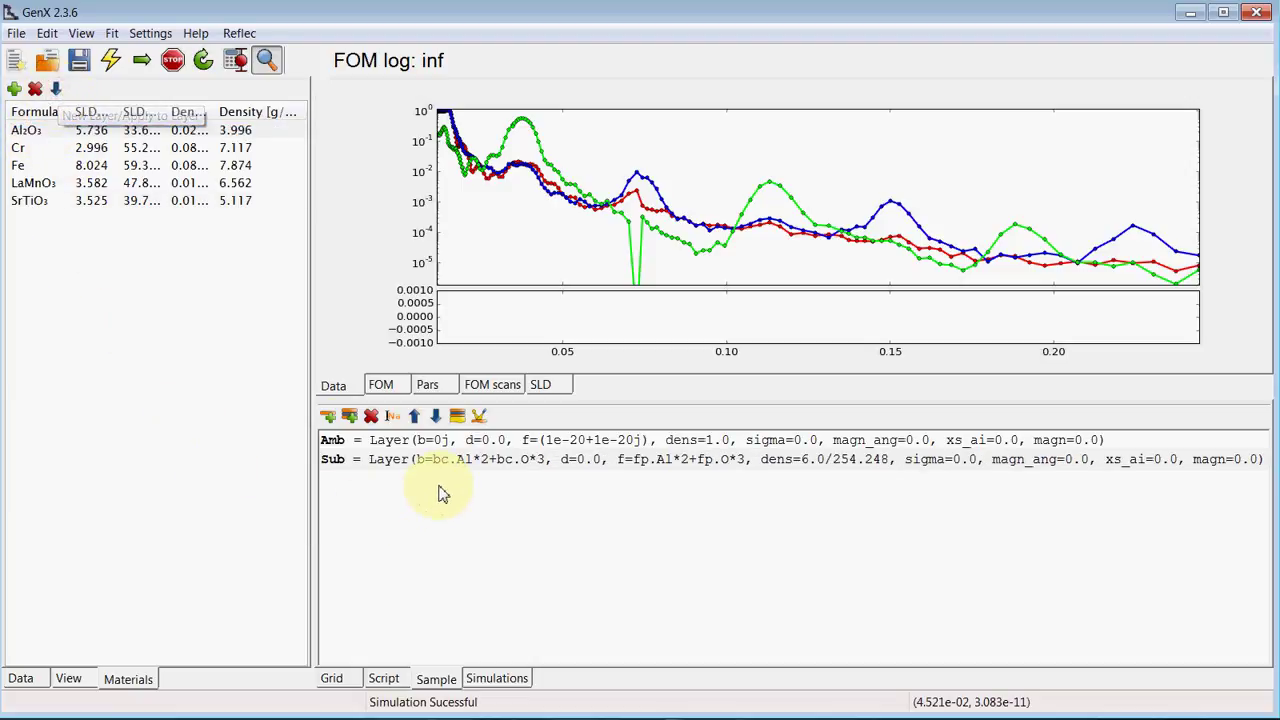
- Add two stacks to the sample, named ML and Bottom
left_click(349, 415)
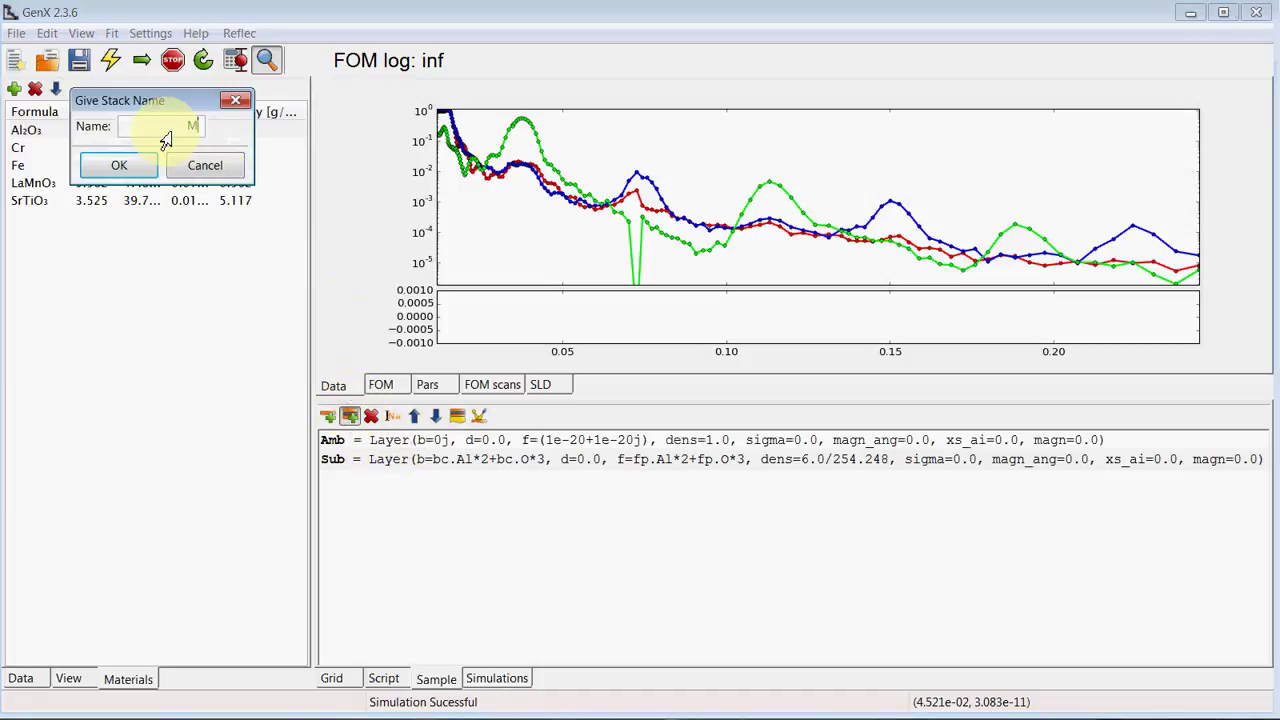
left_click(113, 165)
left_click(345, 418)
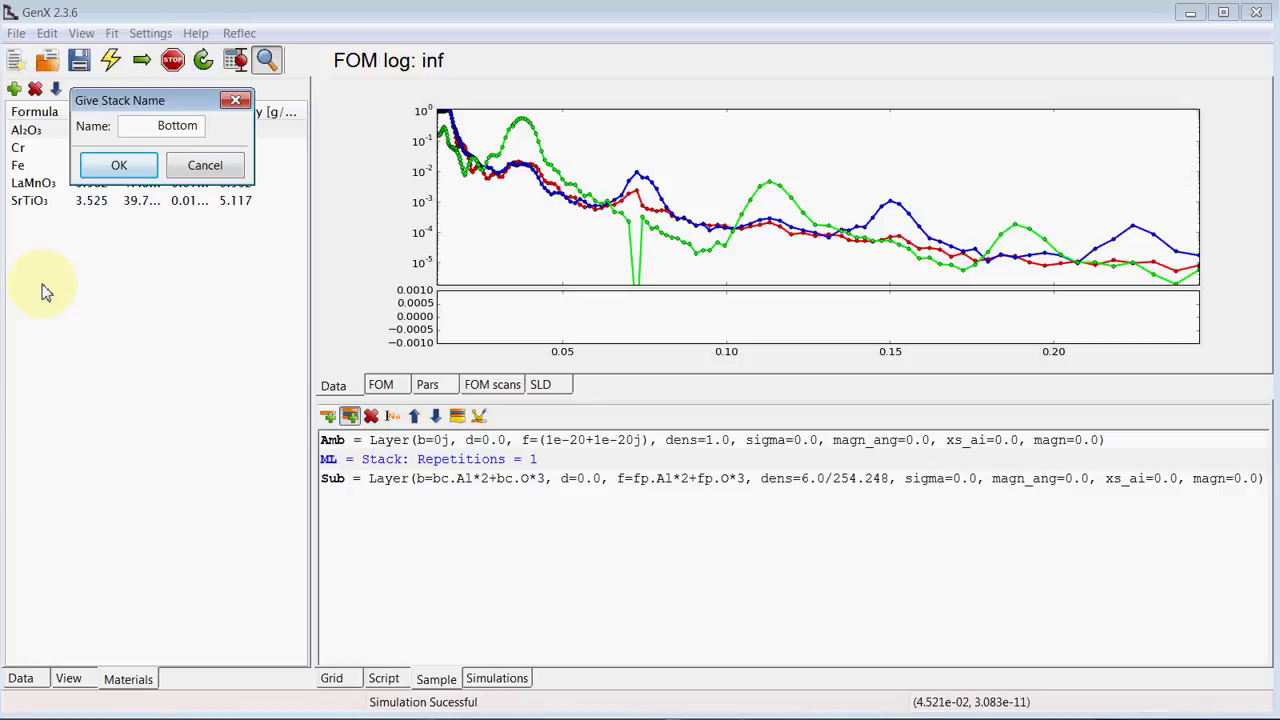
left_click(113, 165)
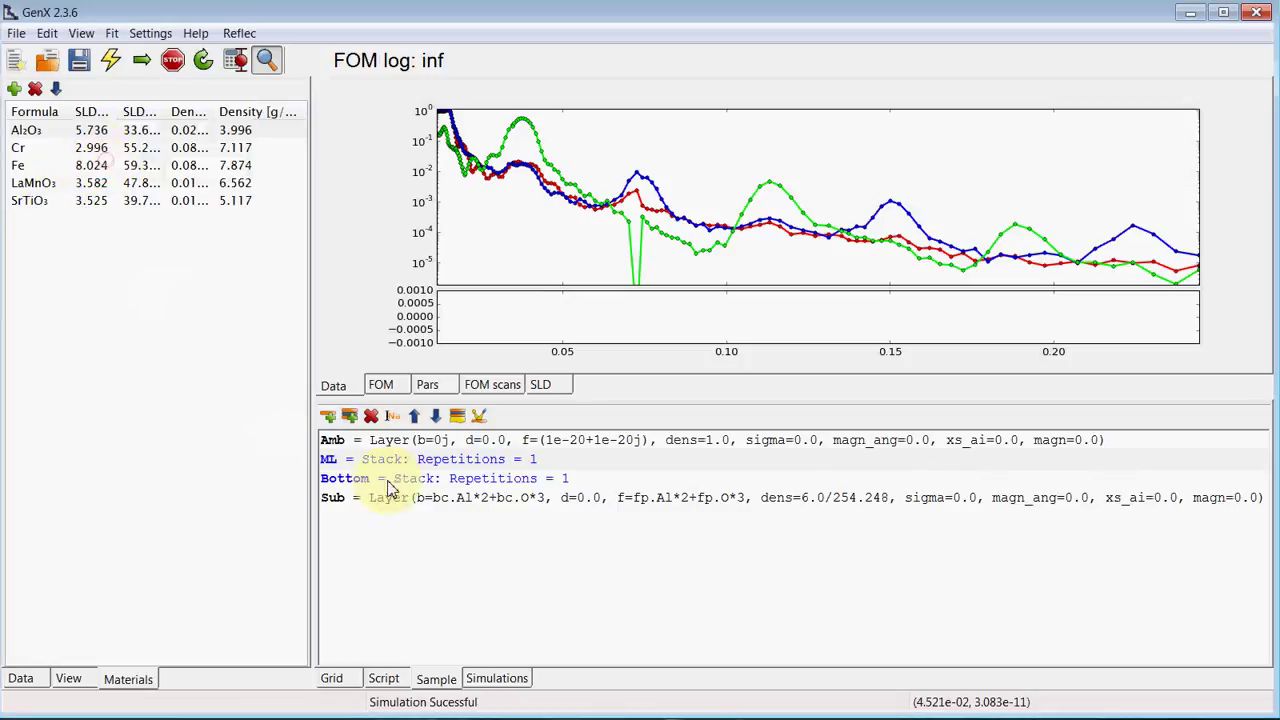
left_click(403, 480)
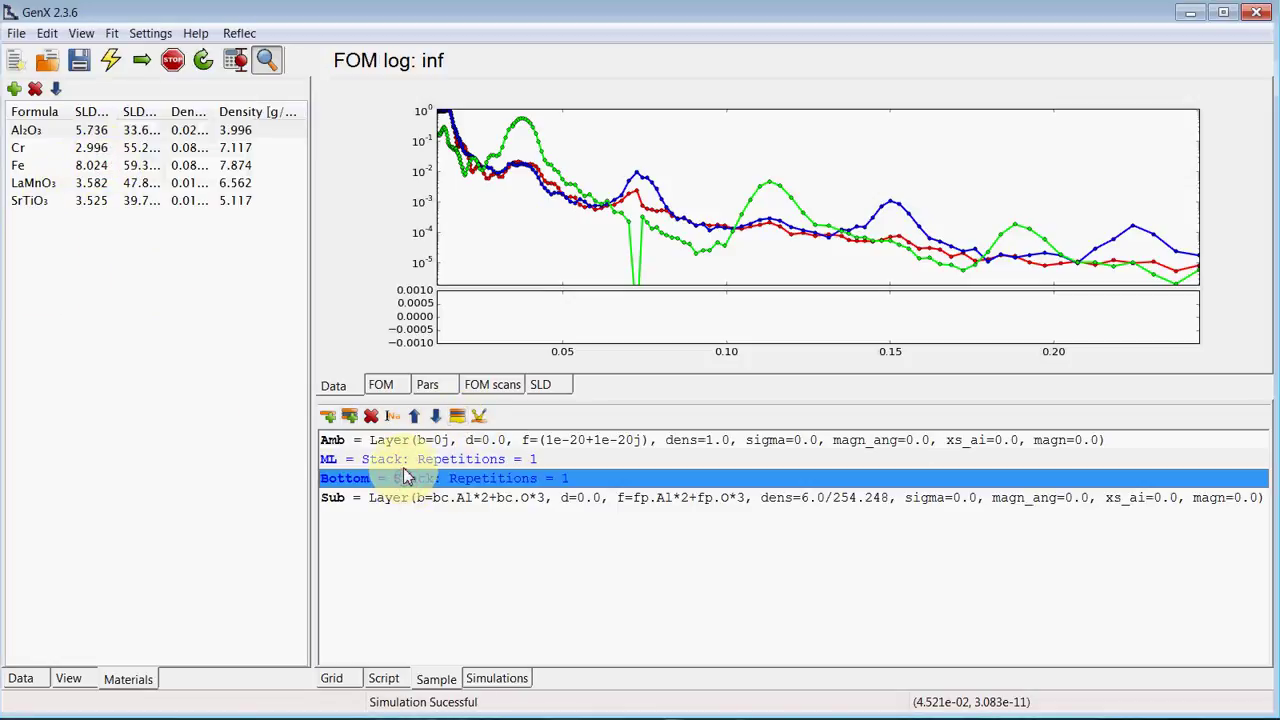
- Add a Cr layer to the Bottom stack
left_click(25, 148)
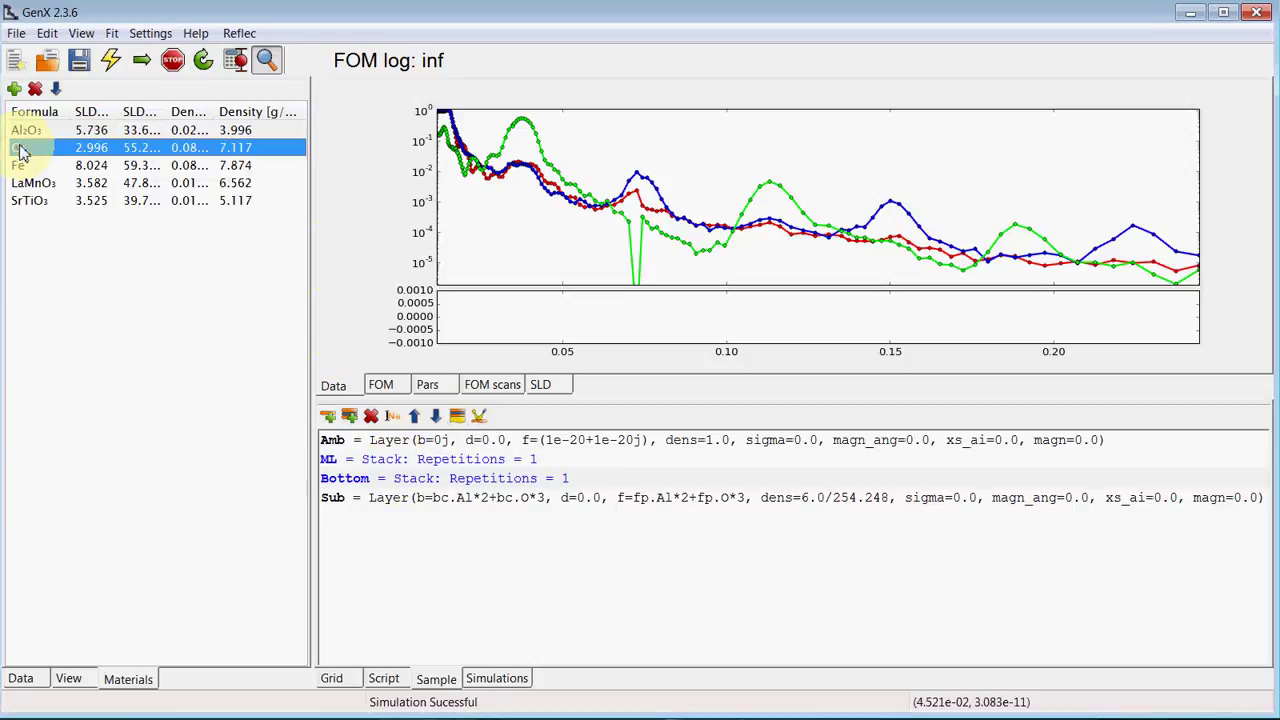
left_click(55, 89)
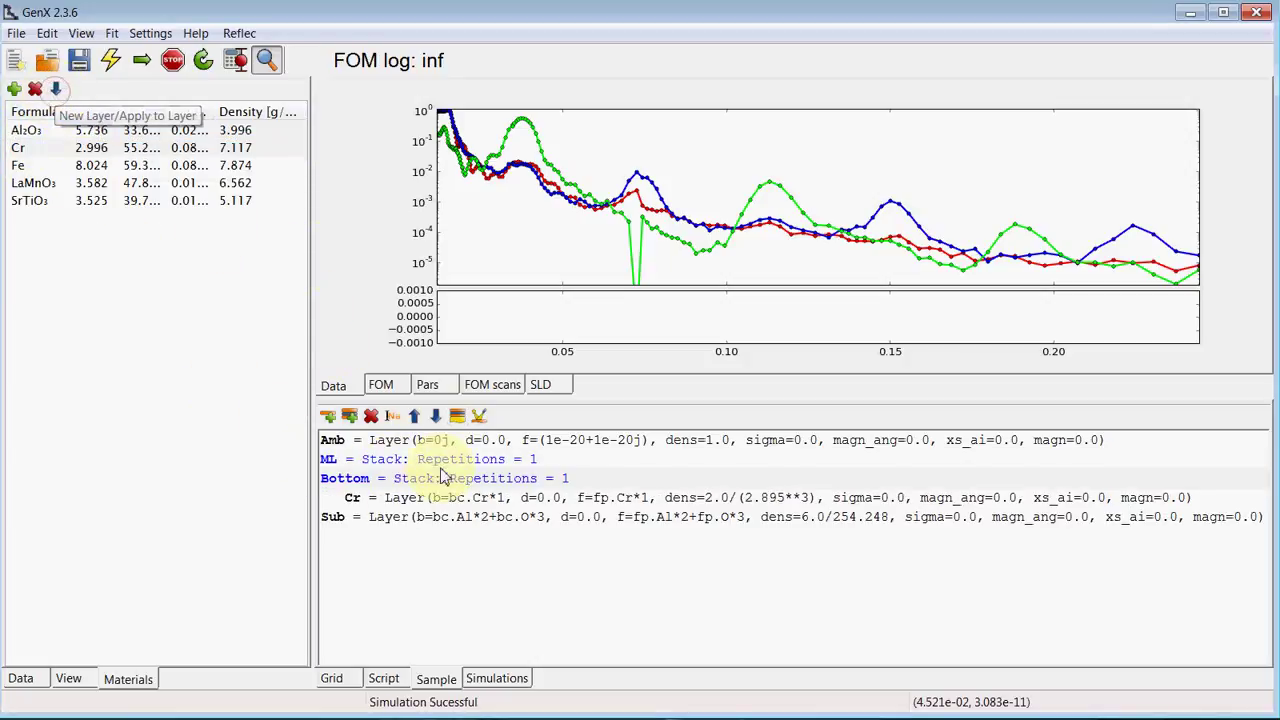
left_click(392, 460)
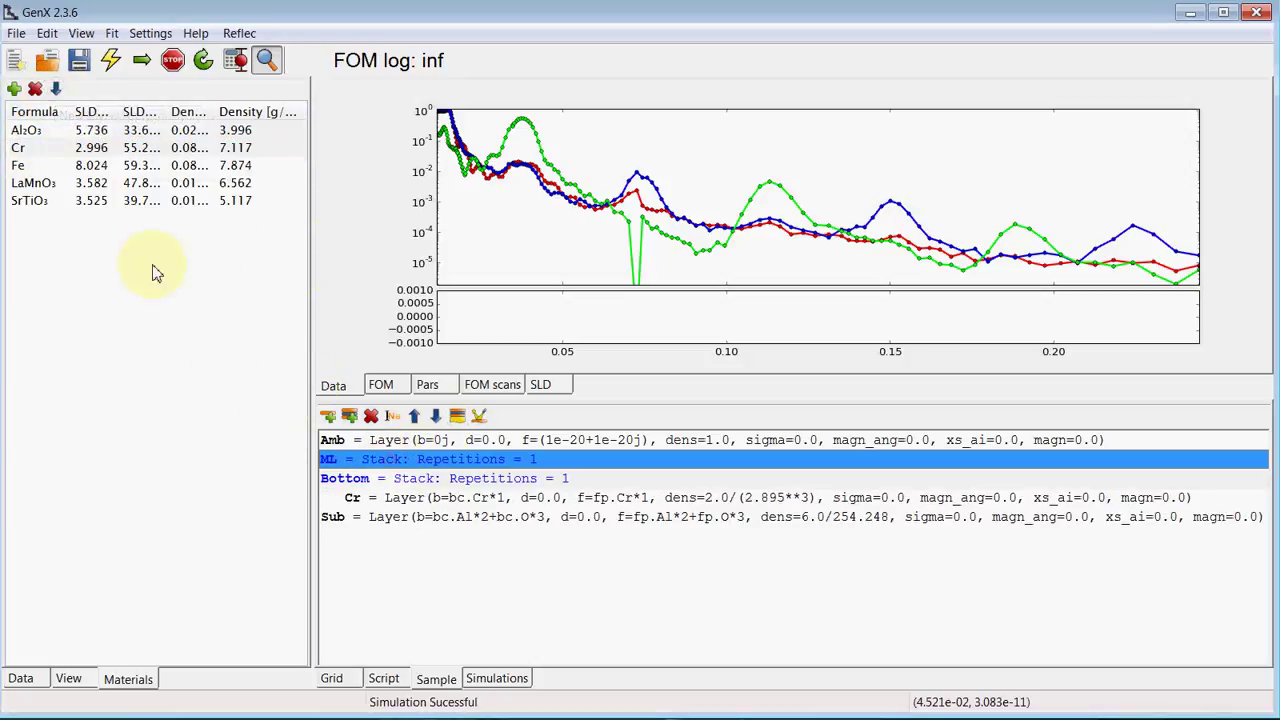
left_click(25, 148)
- Fill the ML stack with alternating Fe, Cr, Fe, Cr layers
left_click(25, 165)
left_click(55, 89)
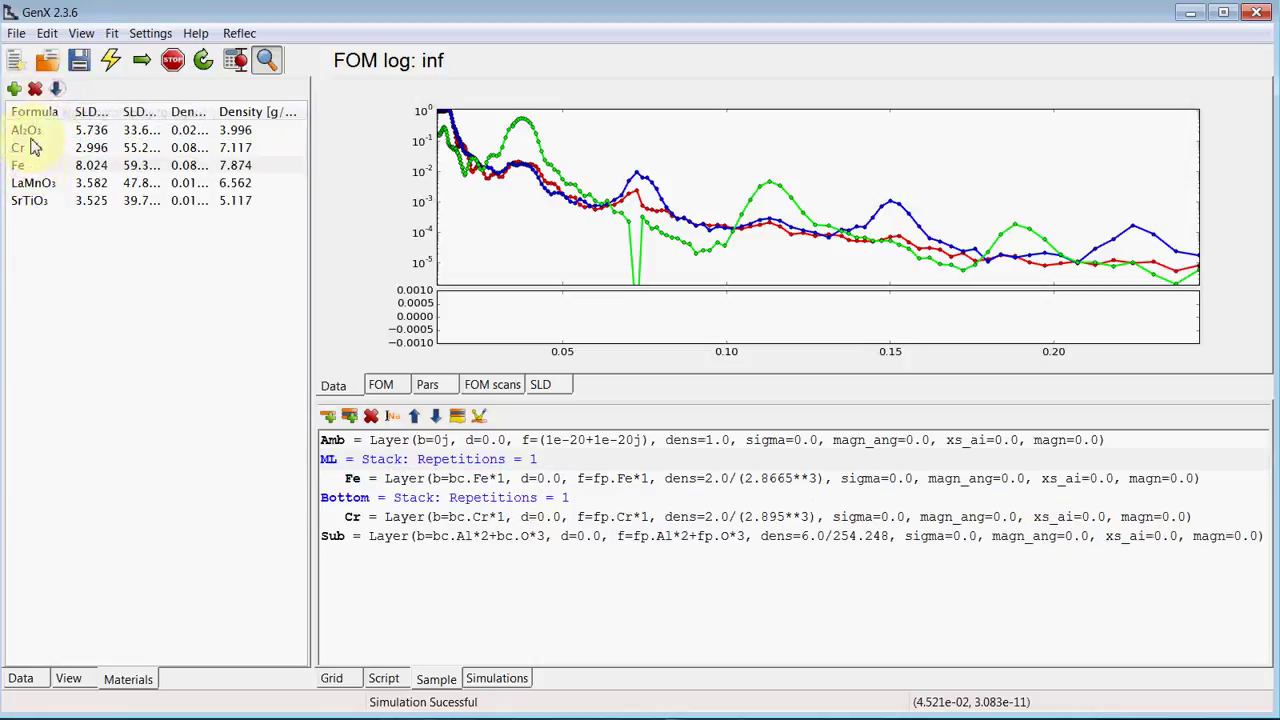
left_click(25, 130)
left_click(25, 148)
left_click(55, 89)
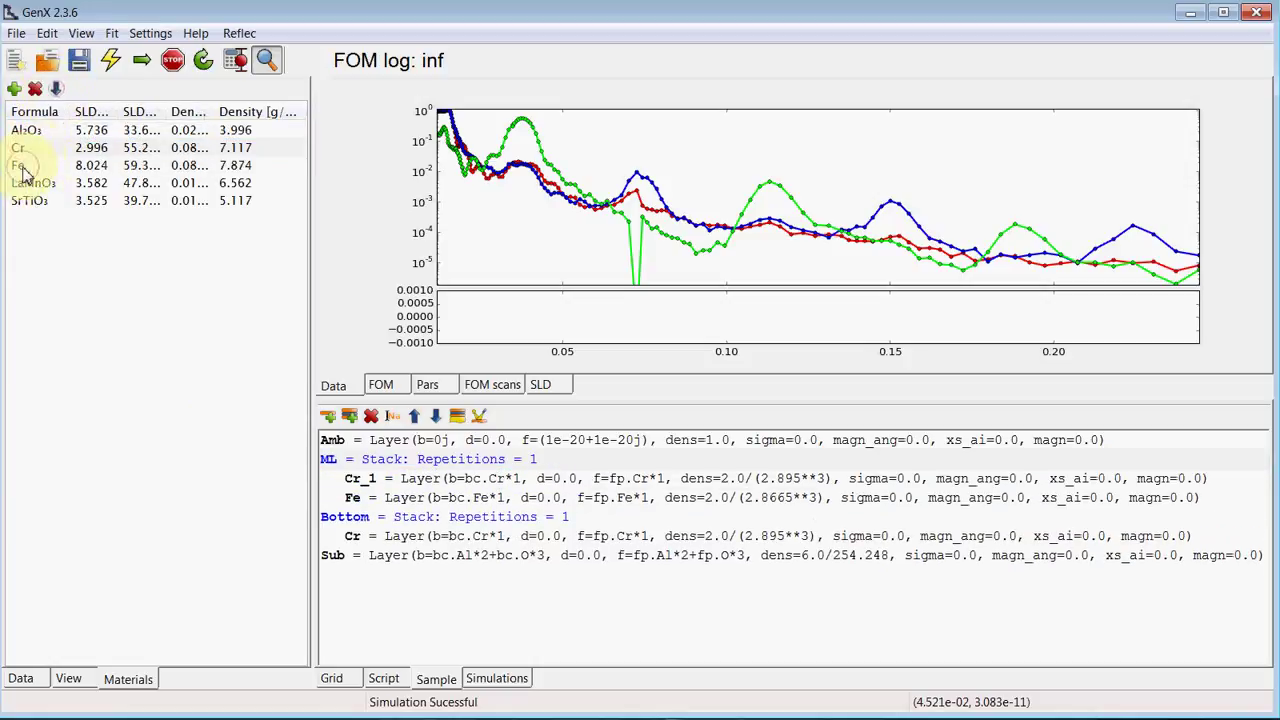
left_click(25, 165)
left_click(57, 90)
left_click(25, 148)
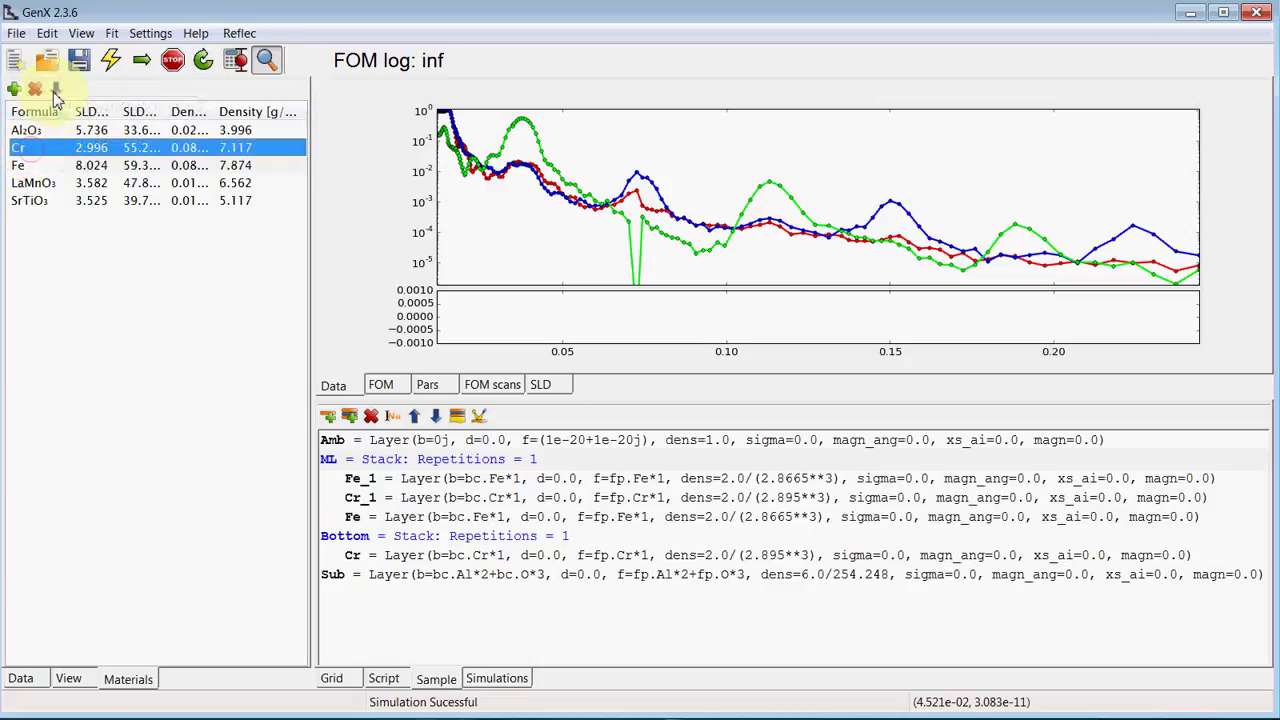
left_click(59, 91)
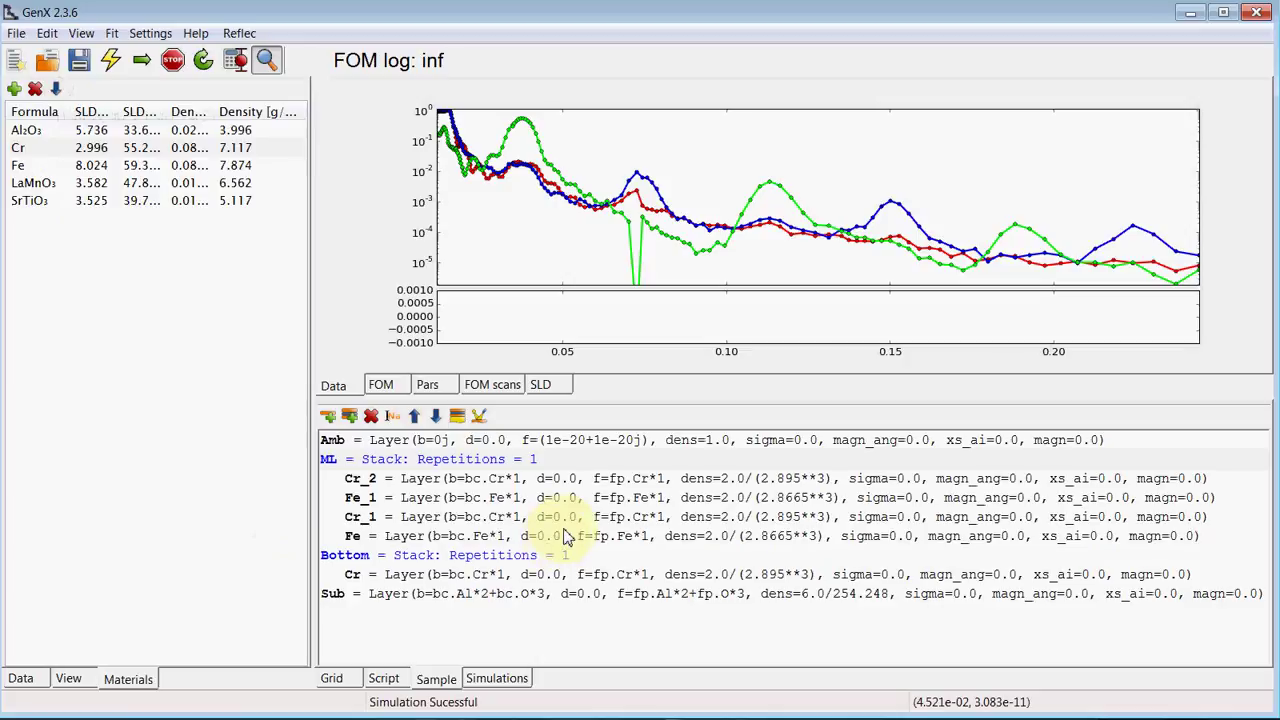
left_click(638, 538)
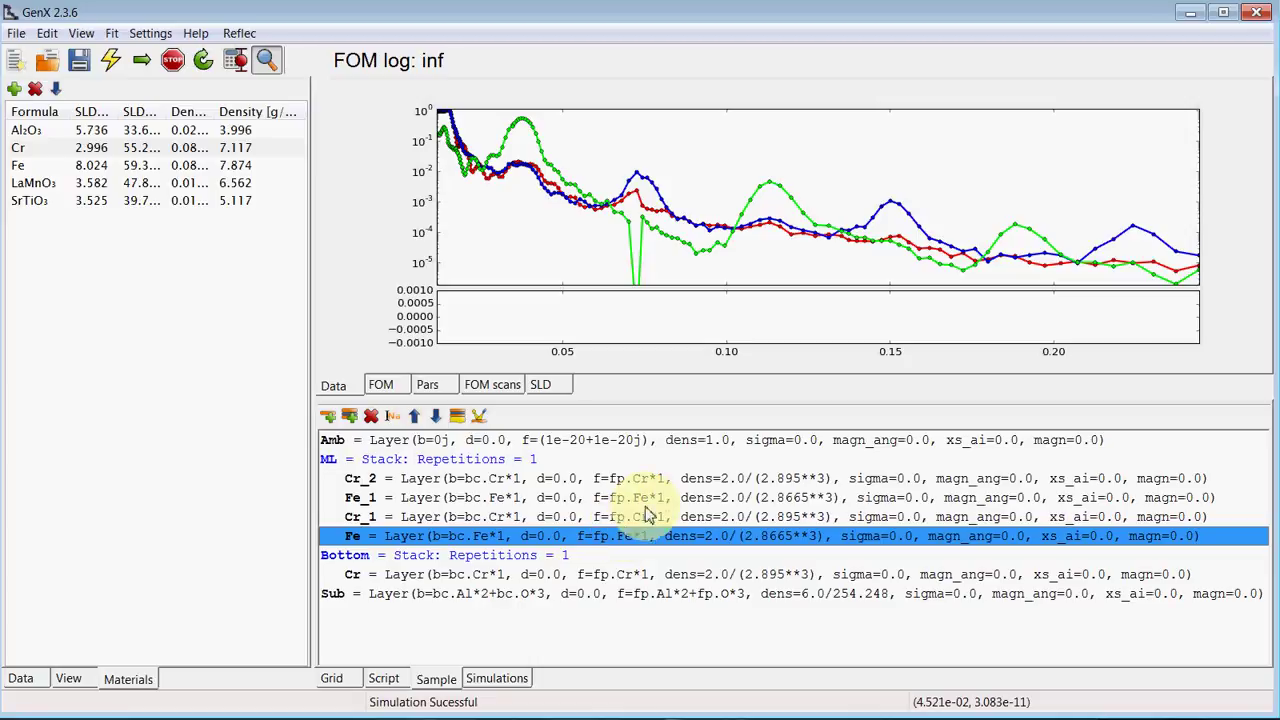
- Set both Fe layers (Fe and Fe_1) to 57Fe with 70 Å thickness
double_click(575, 540)
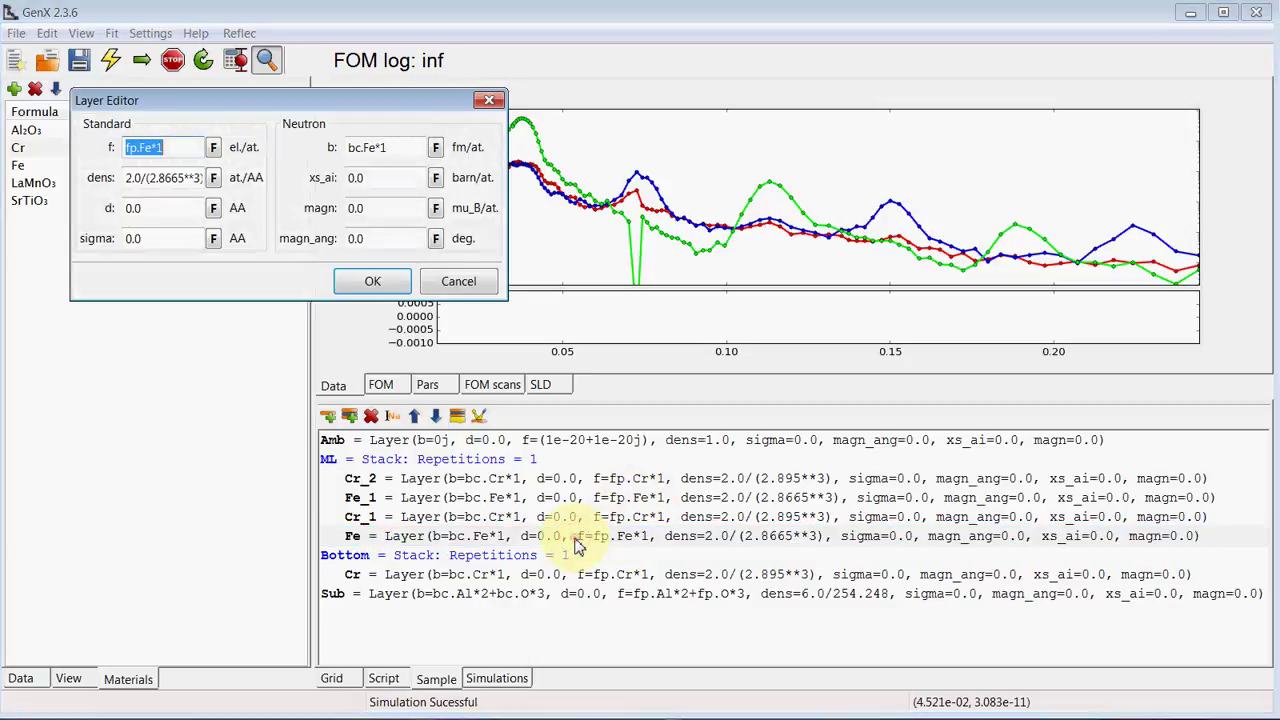
left_click(366, 150)
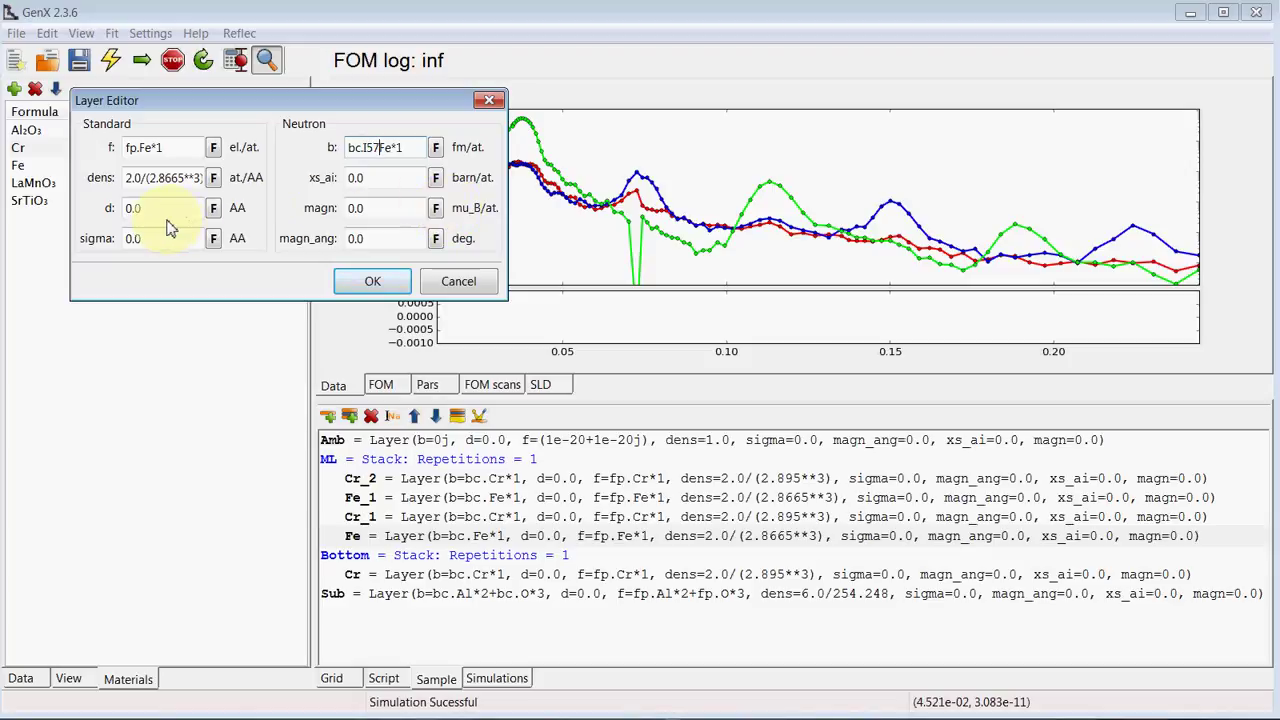
left_click_drag(168, 206, 8, 205)
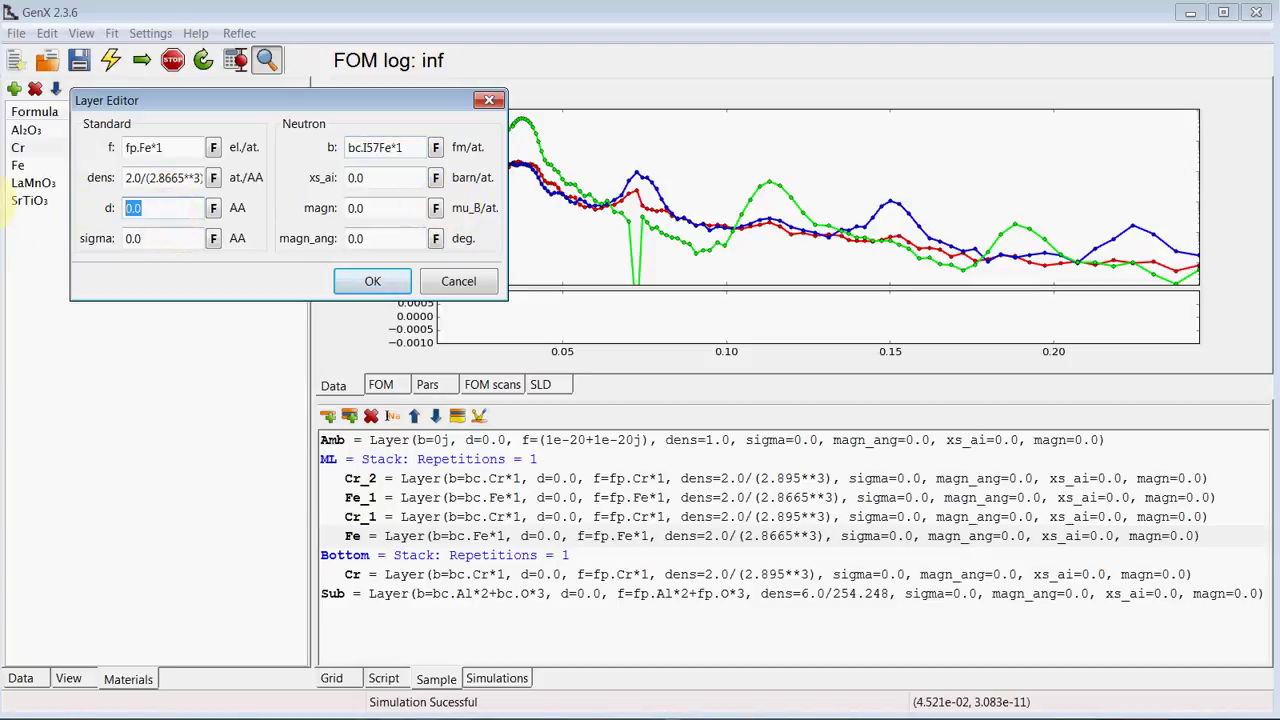
left_click(138, 238)
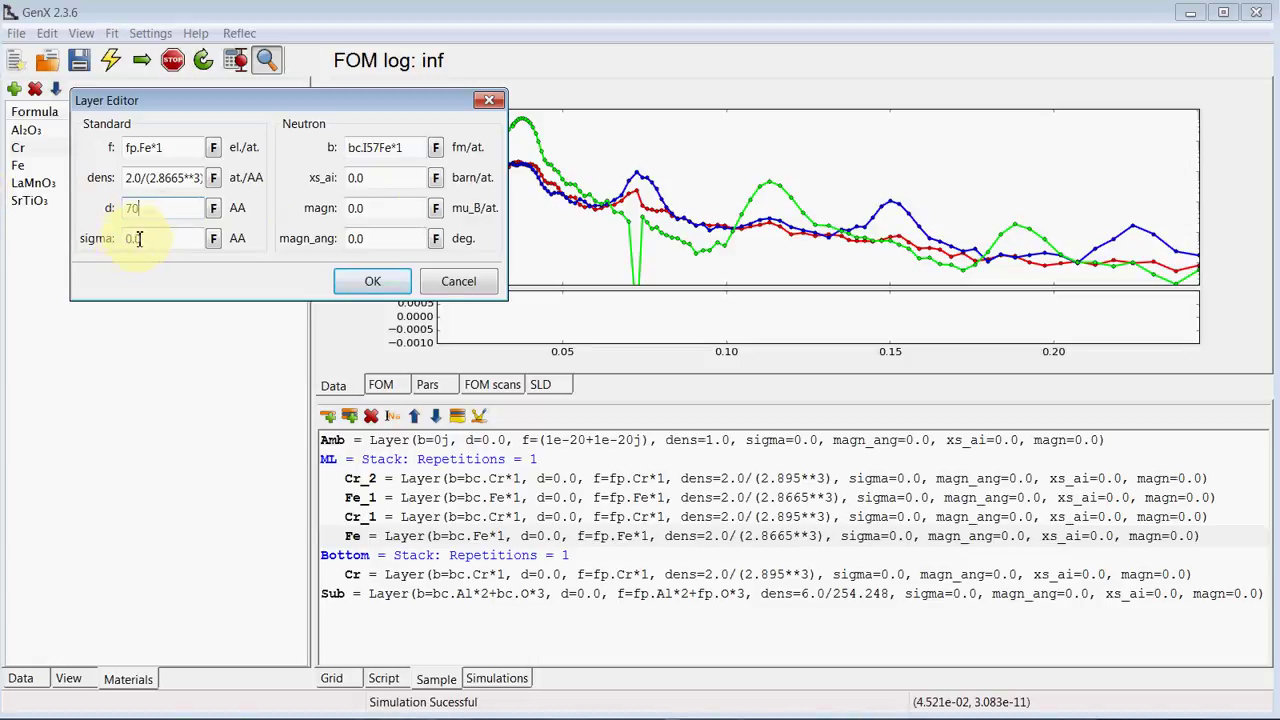
left_click_drag(155, 238, 40, 236)
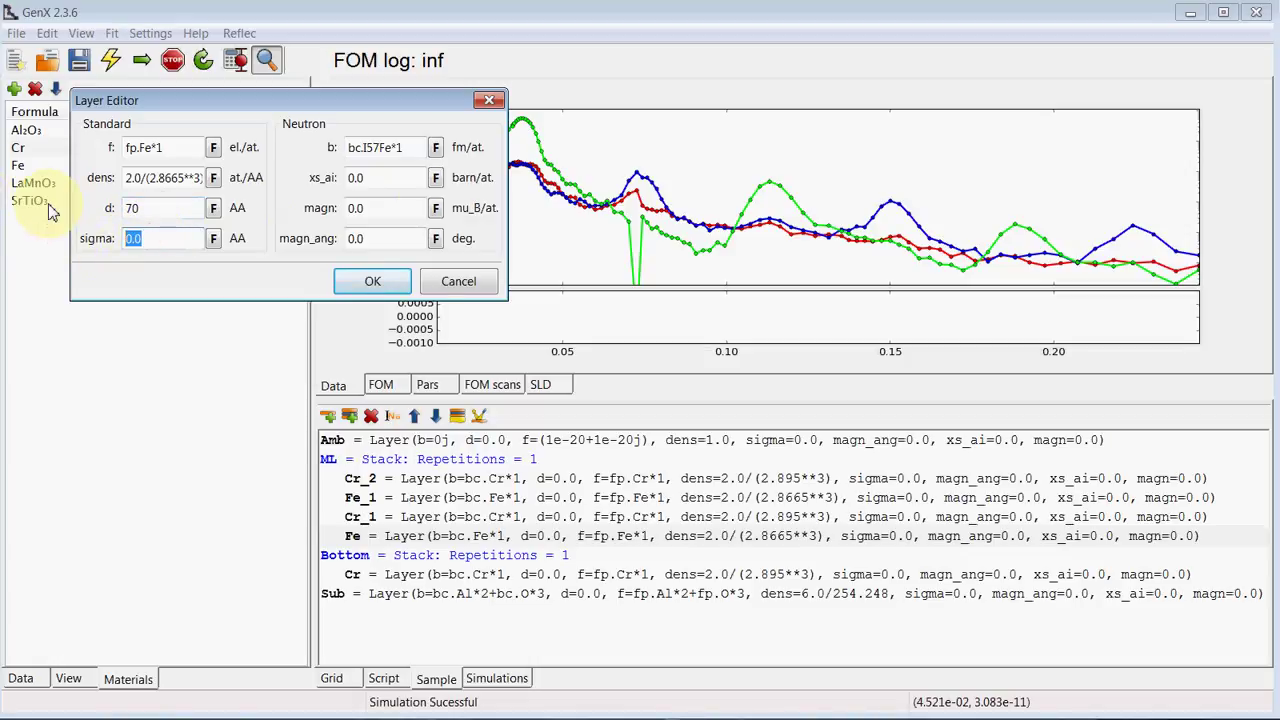
left_click(371, 285)
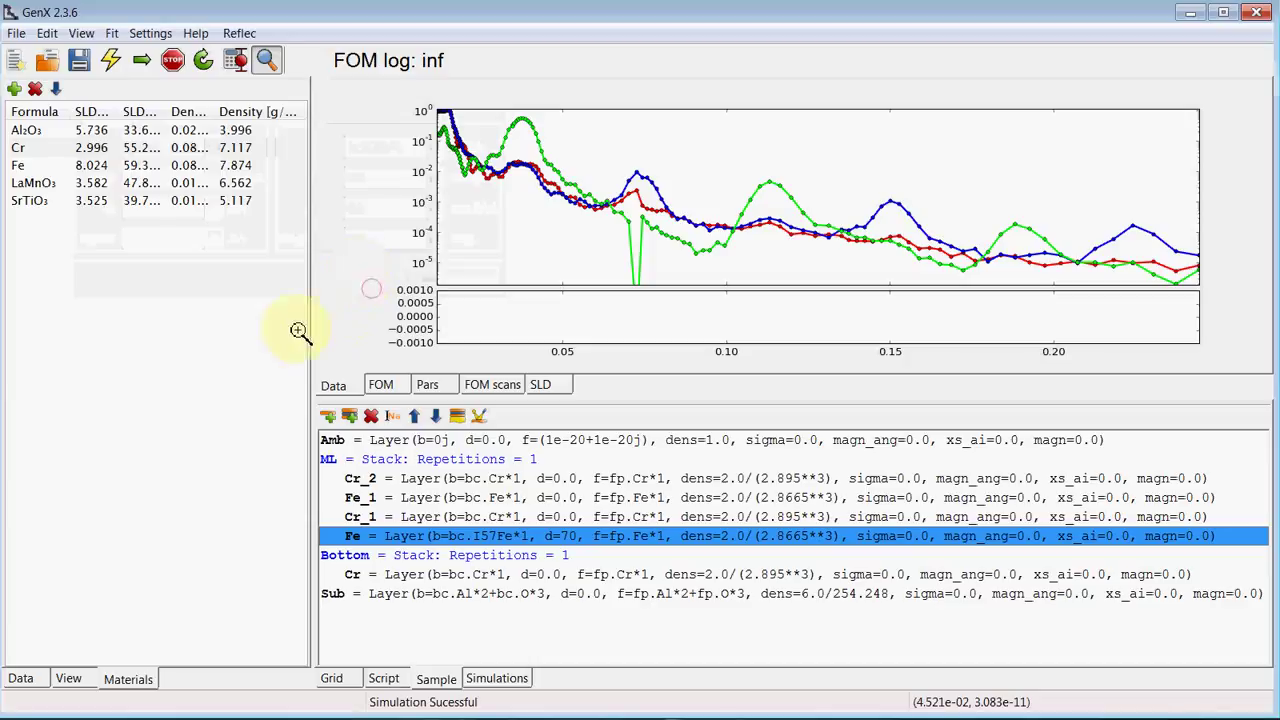
double_click(395, 497)
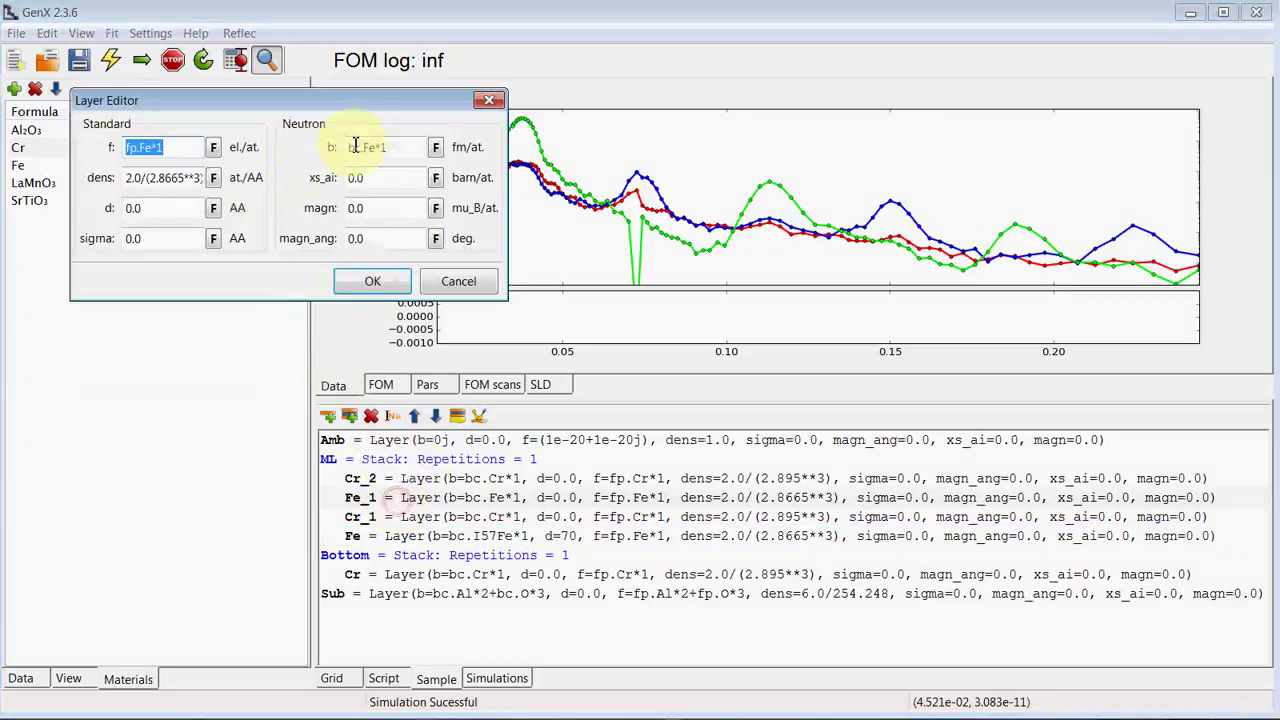
left_click(358, 148)
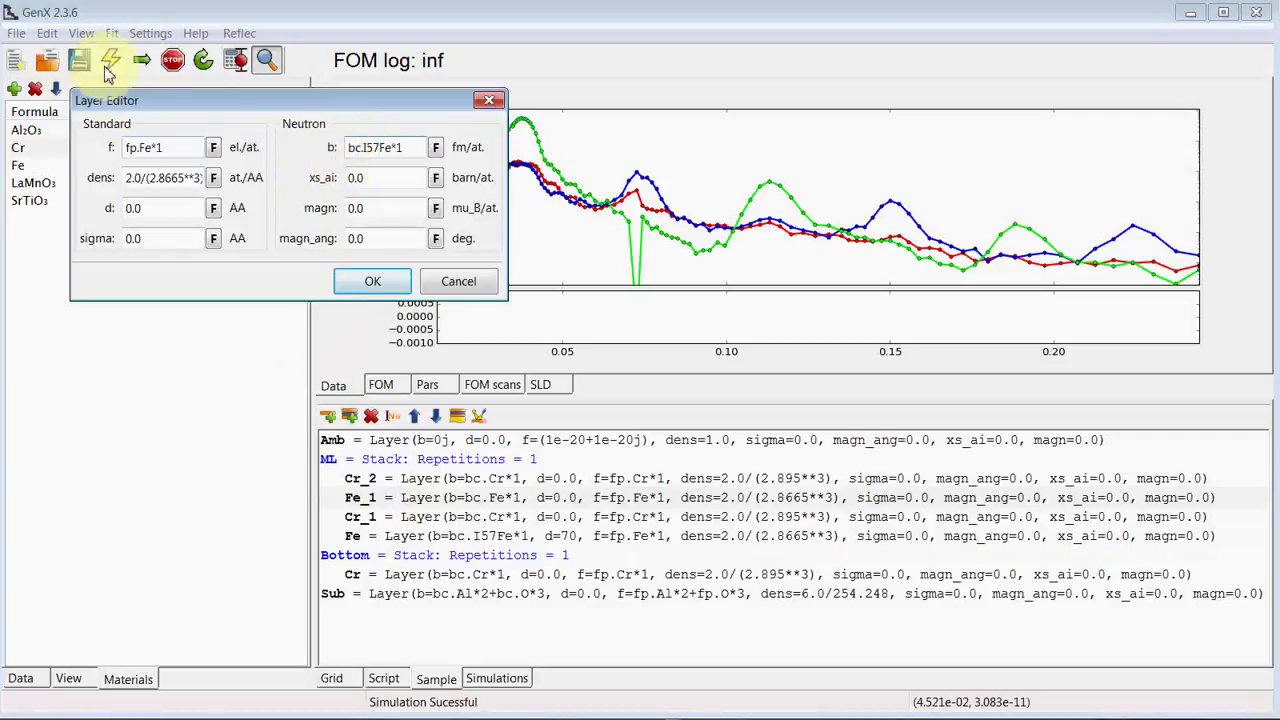
double_click(145, 207)
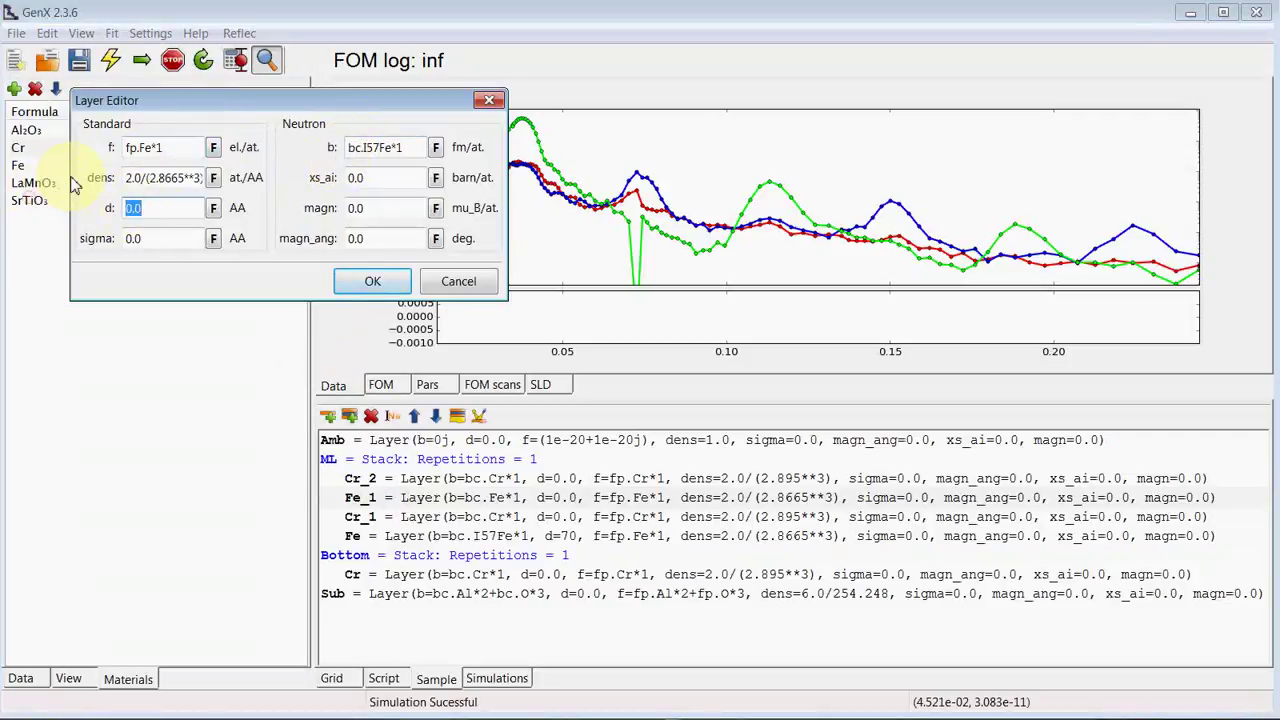
key("Return")
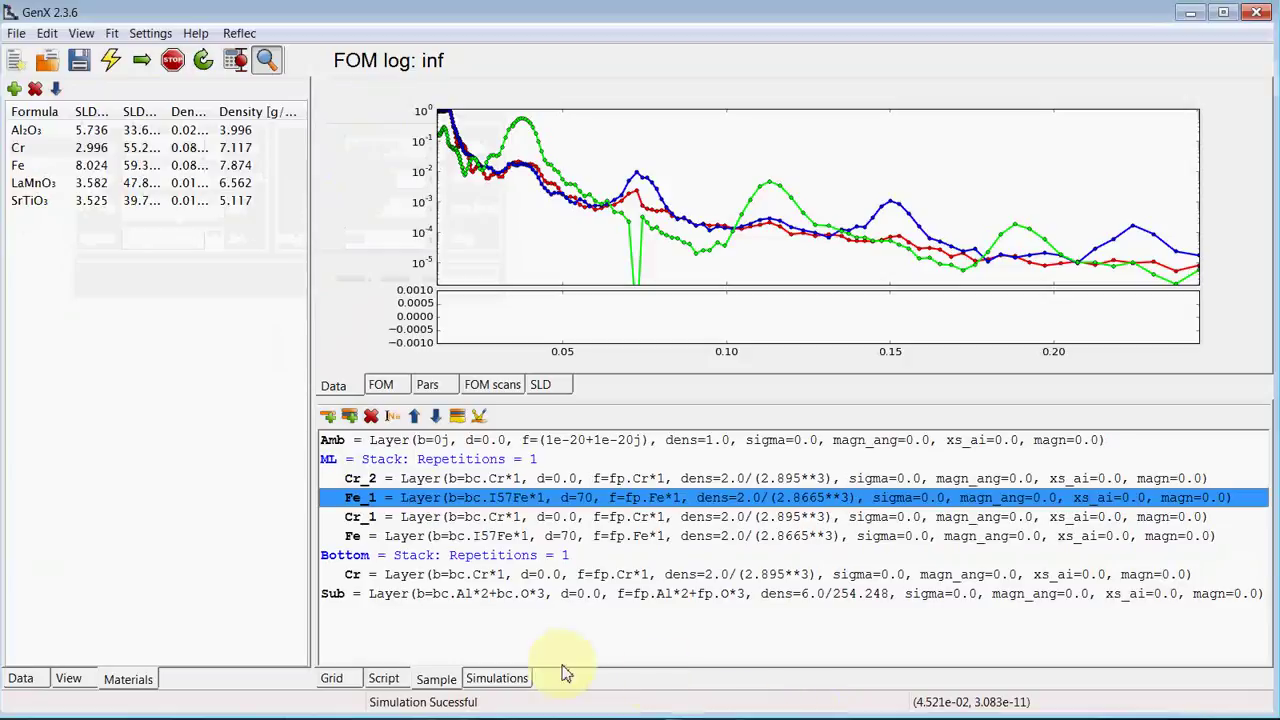
- Make the bottom Cr buffer layer 70 Å thick
double_click(383, 577)
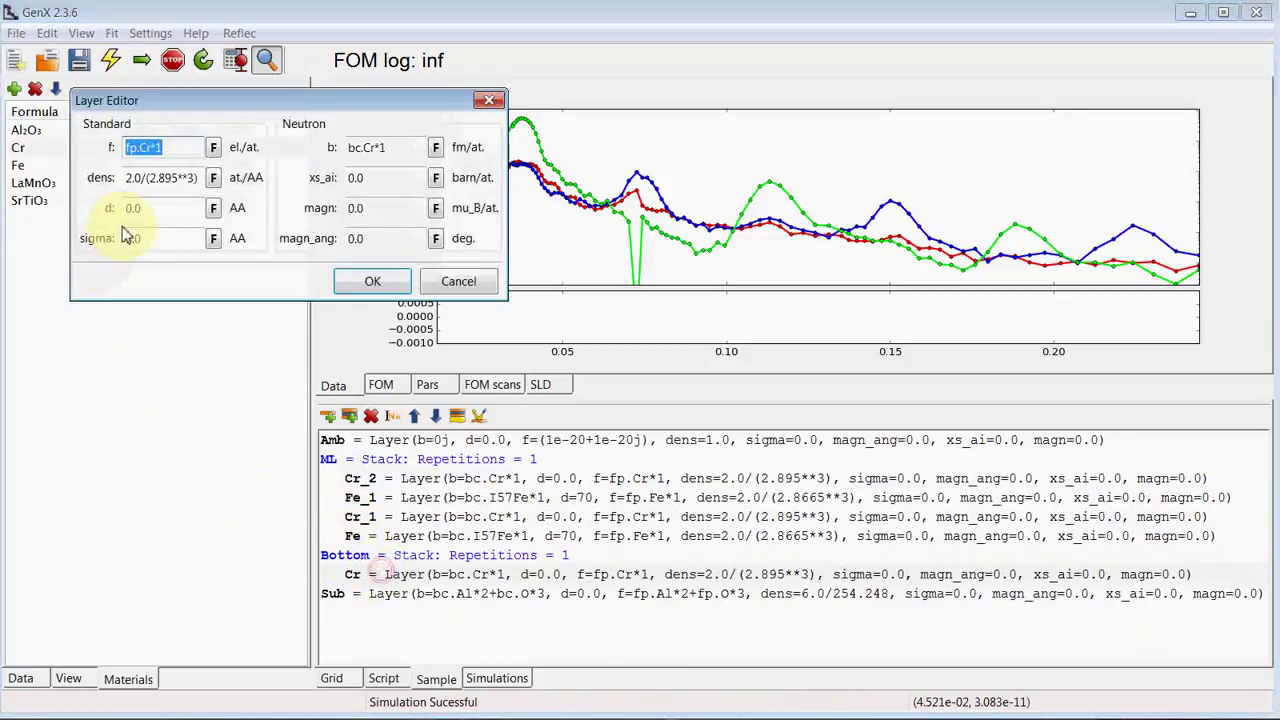
left_click(148, 210)
double_click(148, 210)
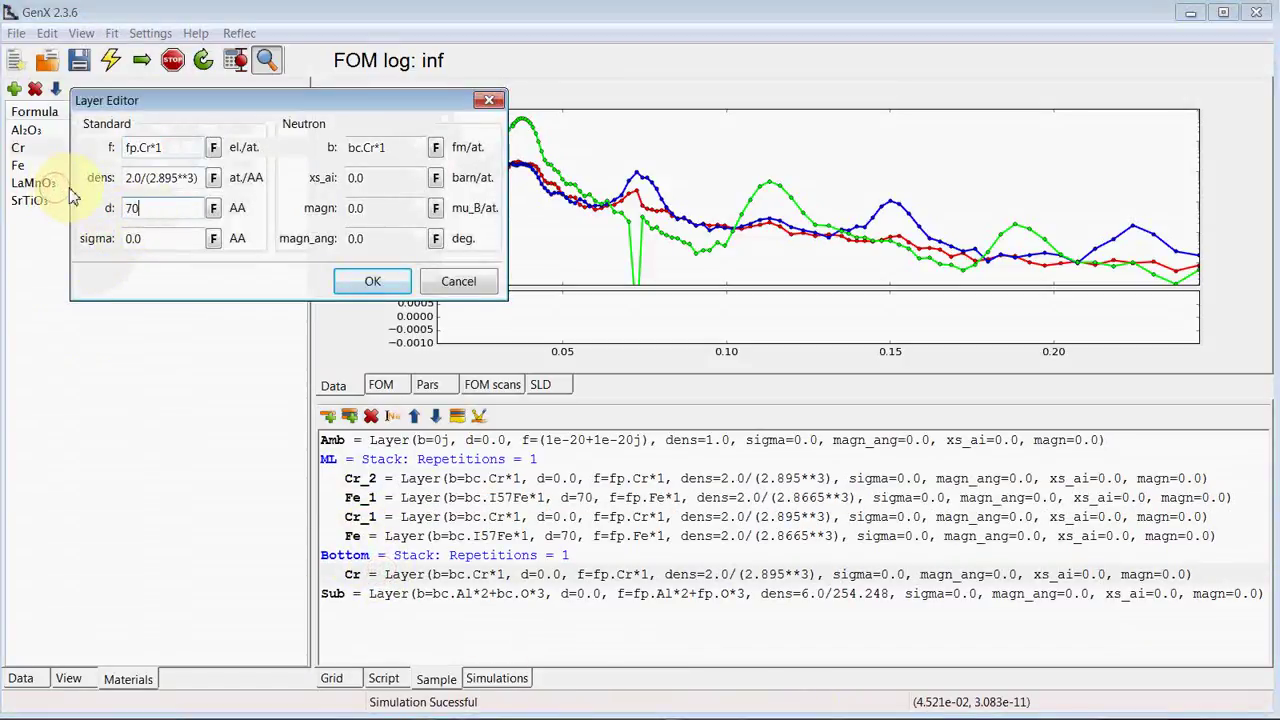
type("70")
left_click(372, 281)
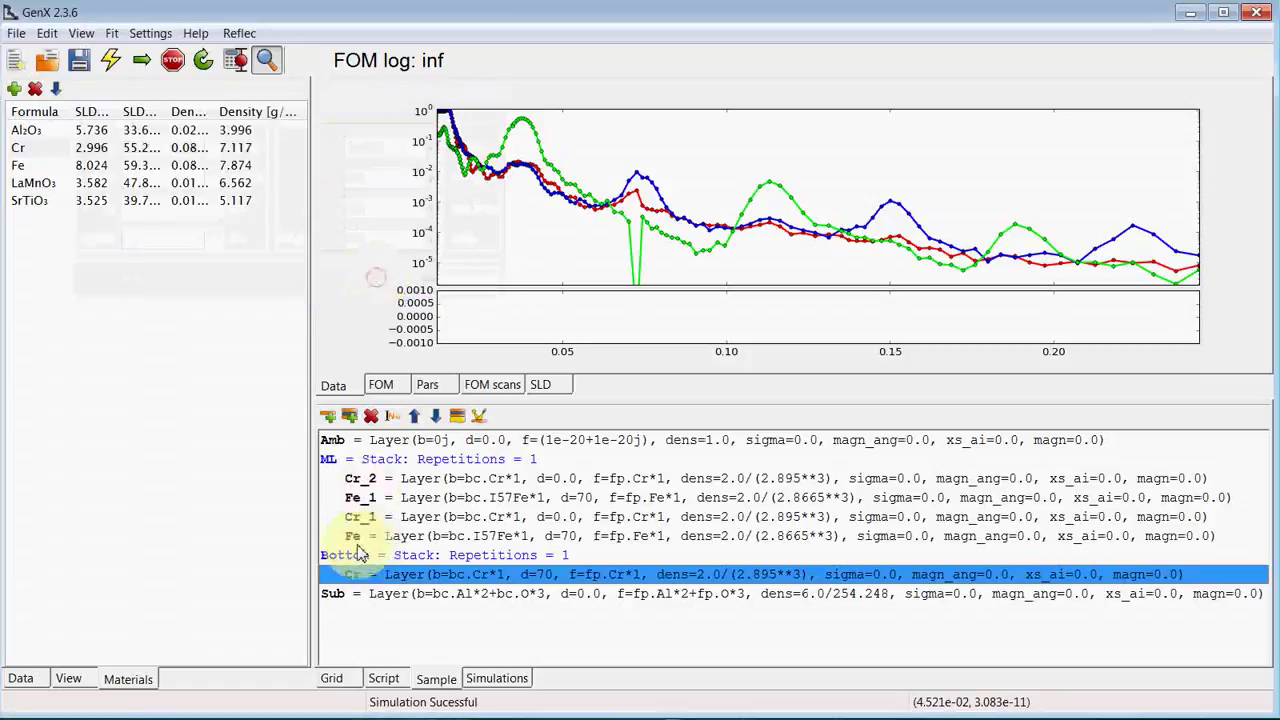
- Set the Cr_1 and Cr_2 spacer layers to 9 Å thickness
left_click(375, 517)
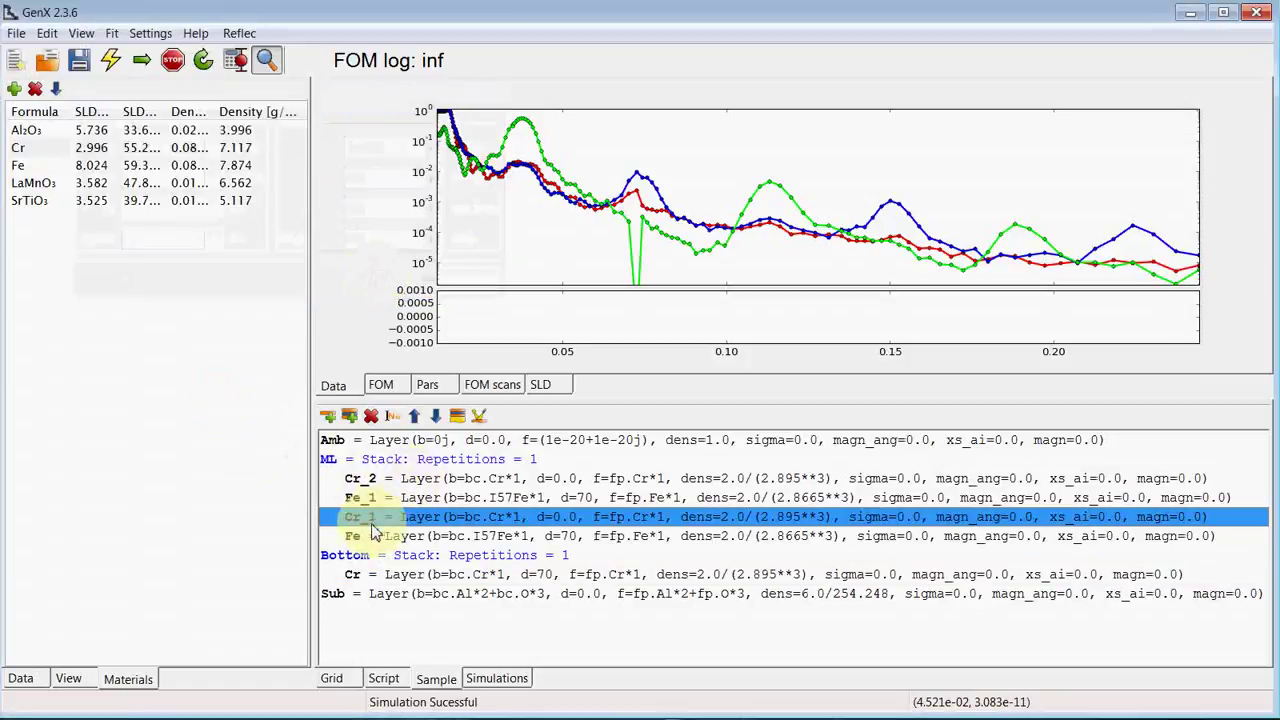
double_click(373, 522)
double_click(160, 208)
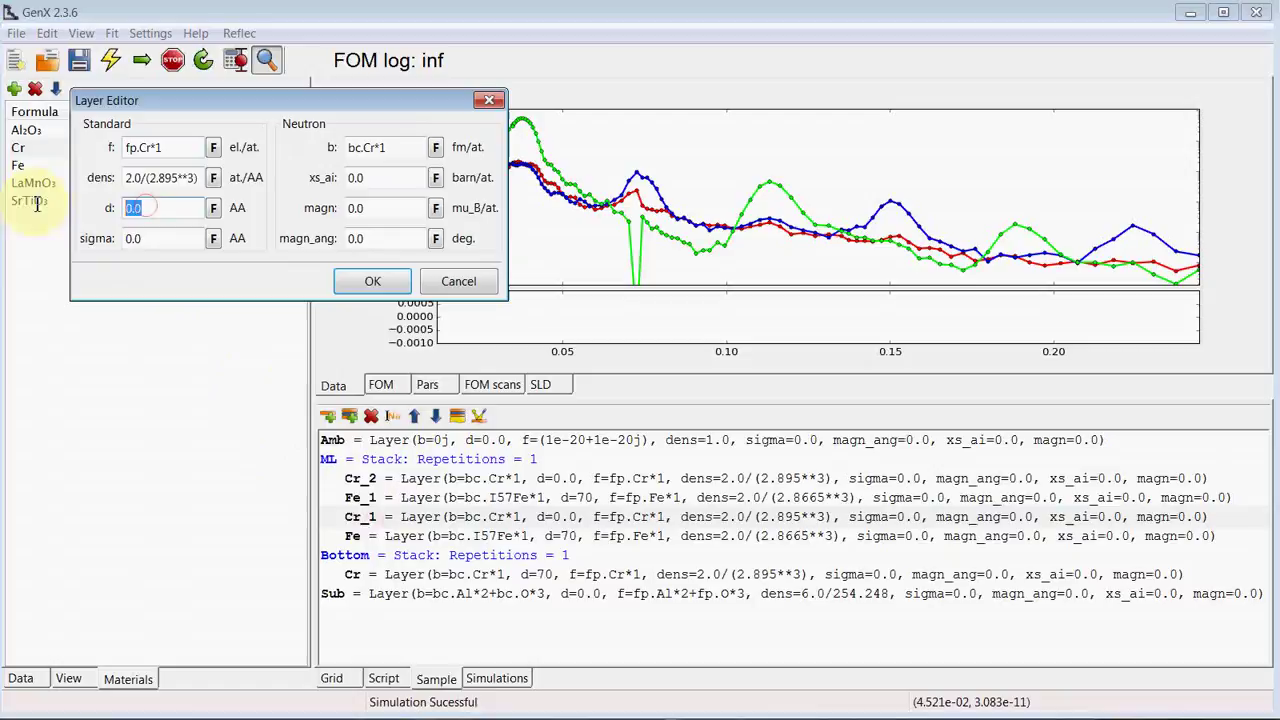
type("9")
left_click(376, 281)
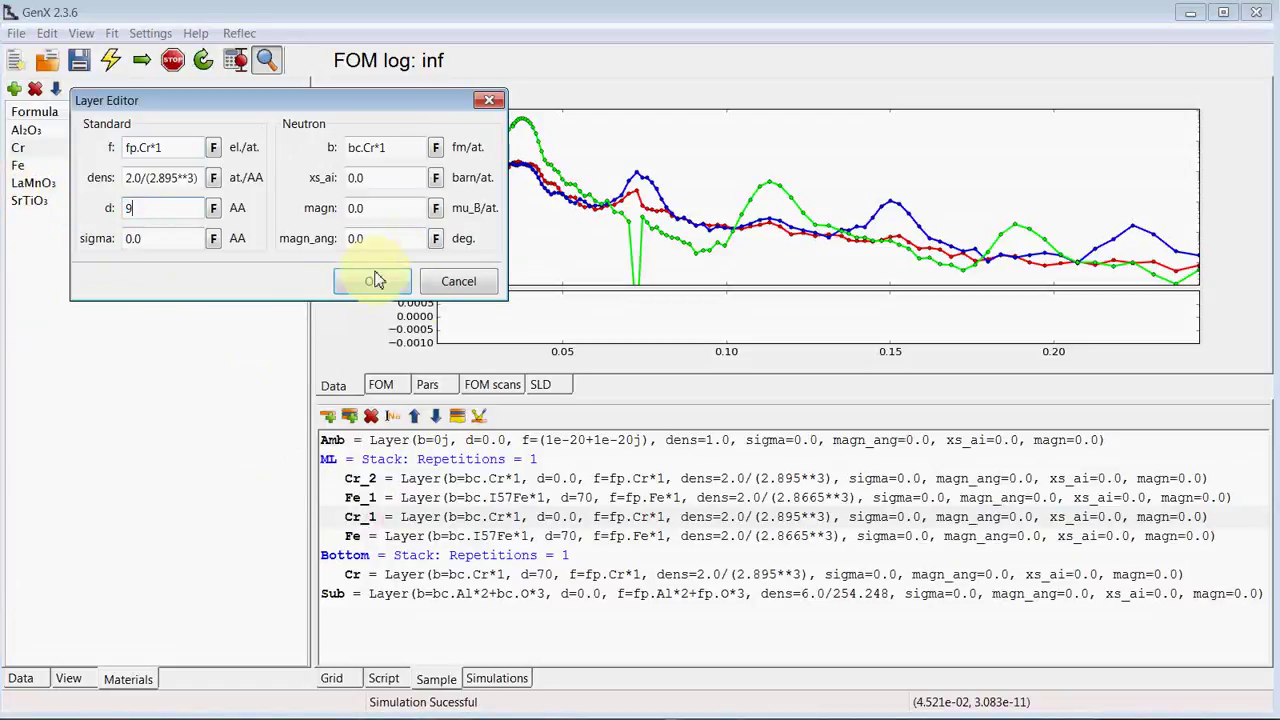
double_click(377, 482)
double_click(155, 208)
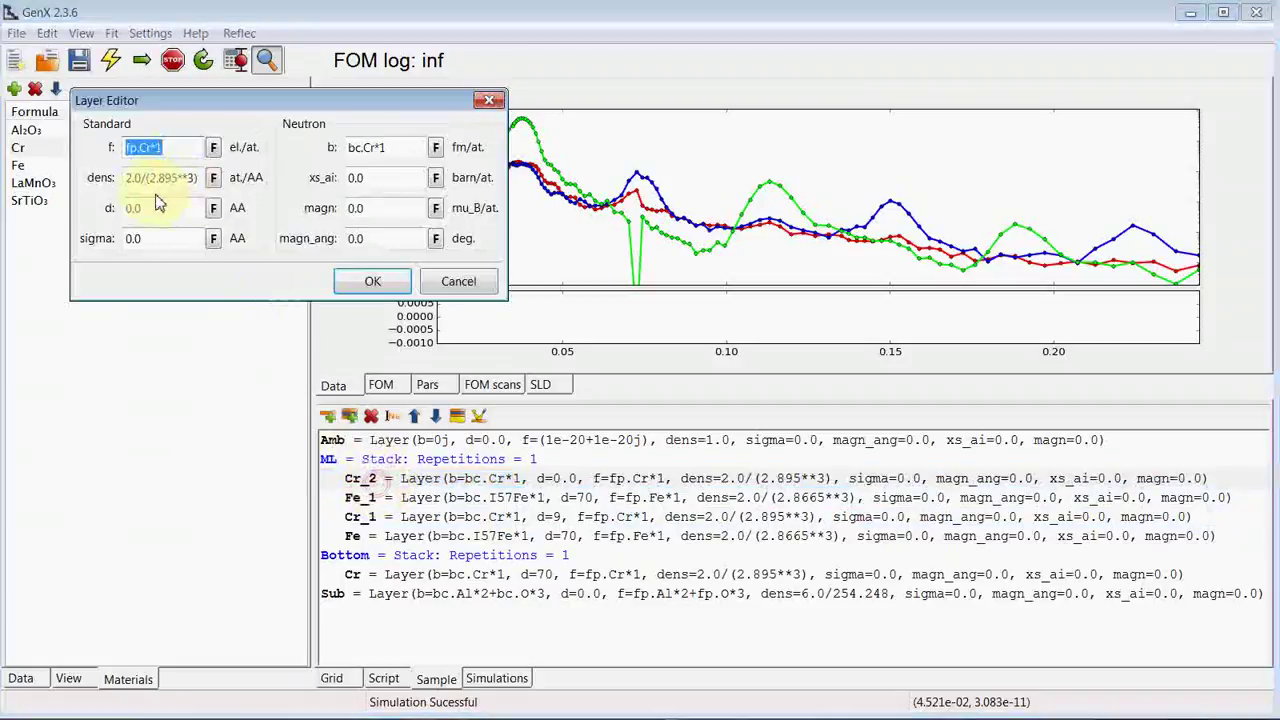
type("9")
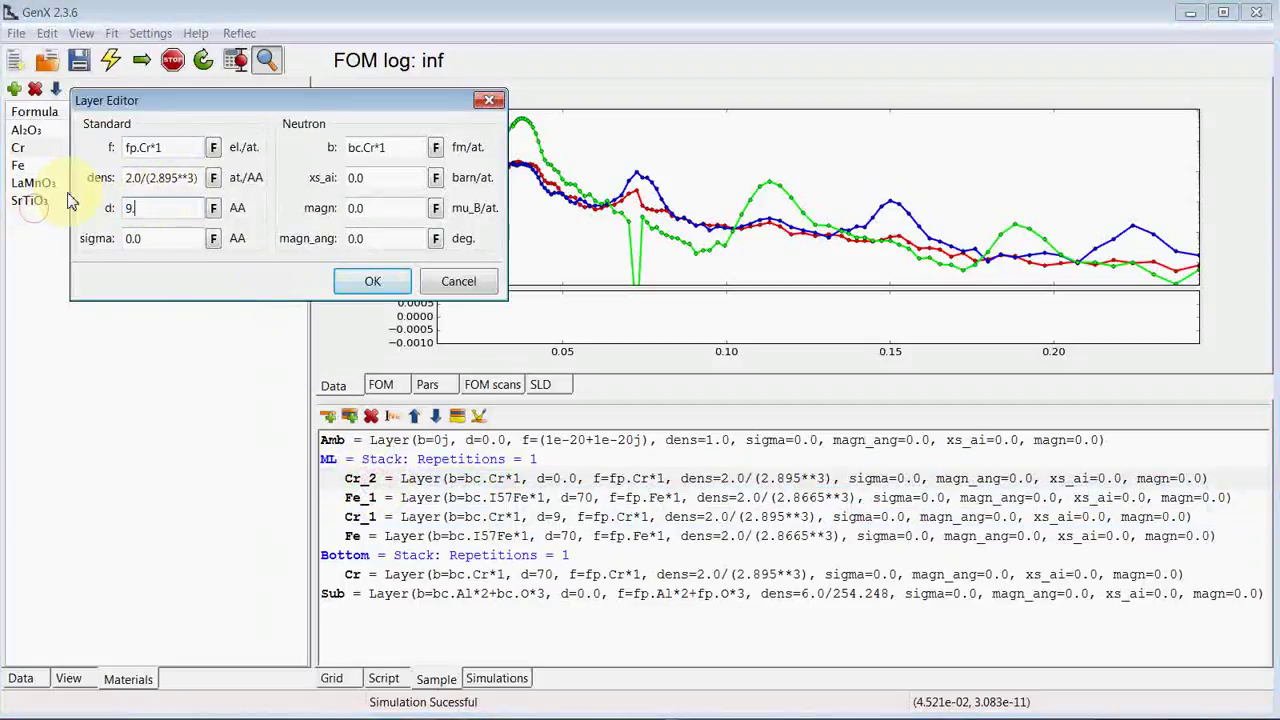
type(".")
key("Return")
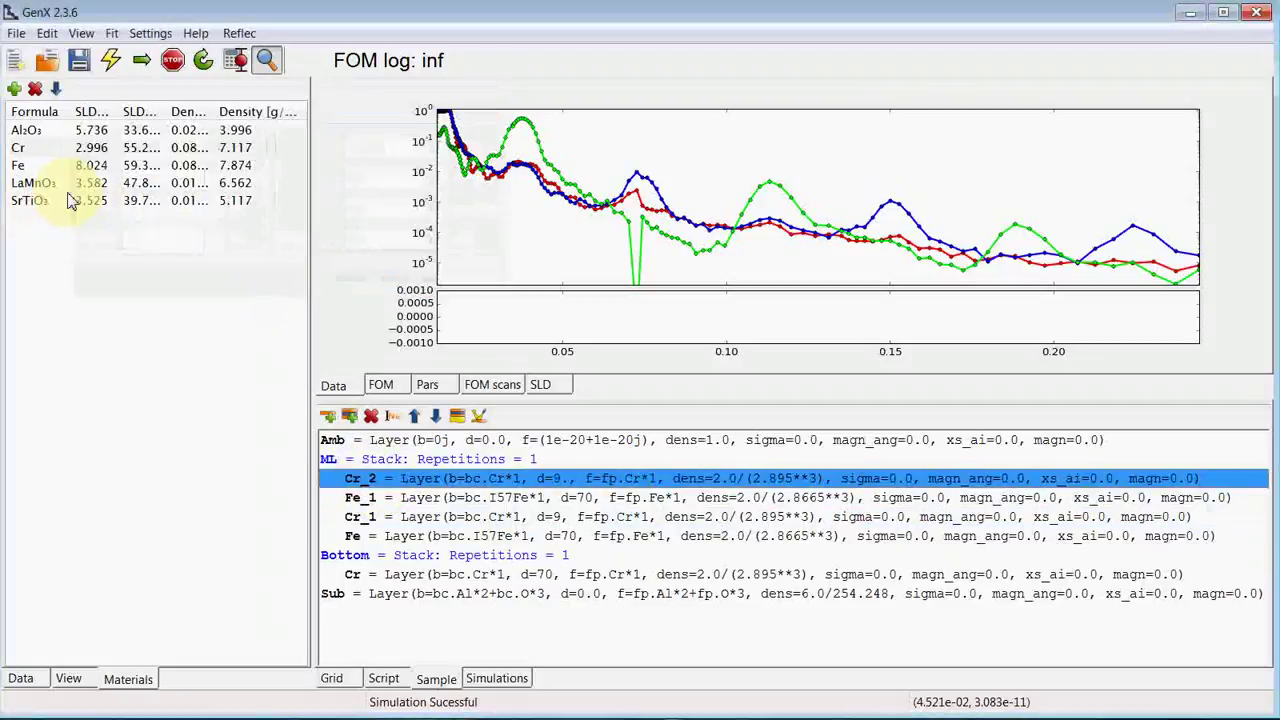
- Repeat the ML stack 6 times and re-simulate, reaching FOM 8.0406e-01
left_click(110, 58)
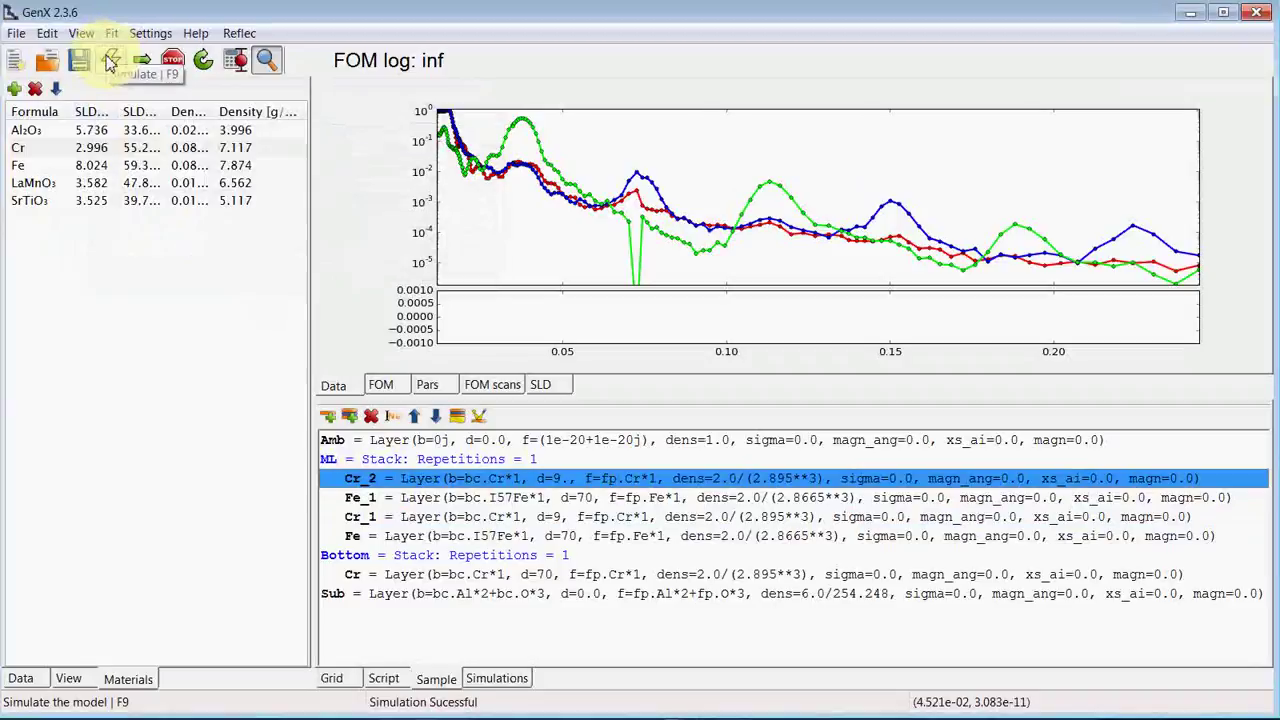
left_click(453, 463)
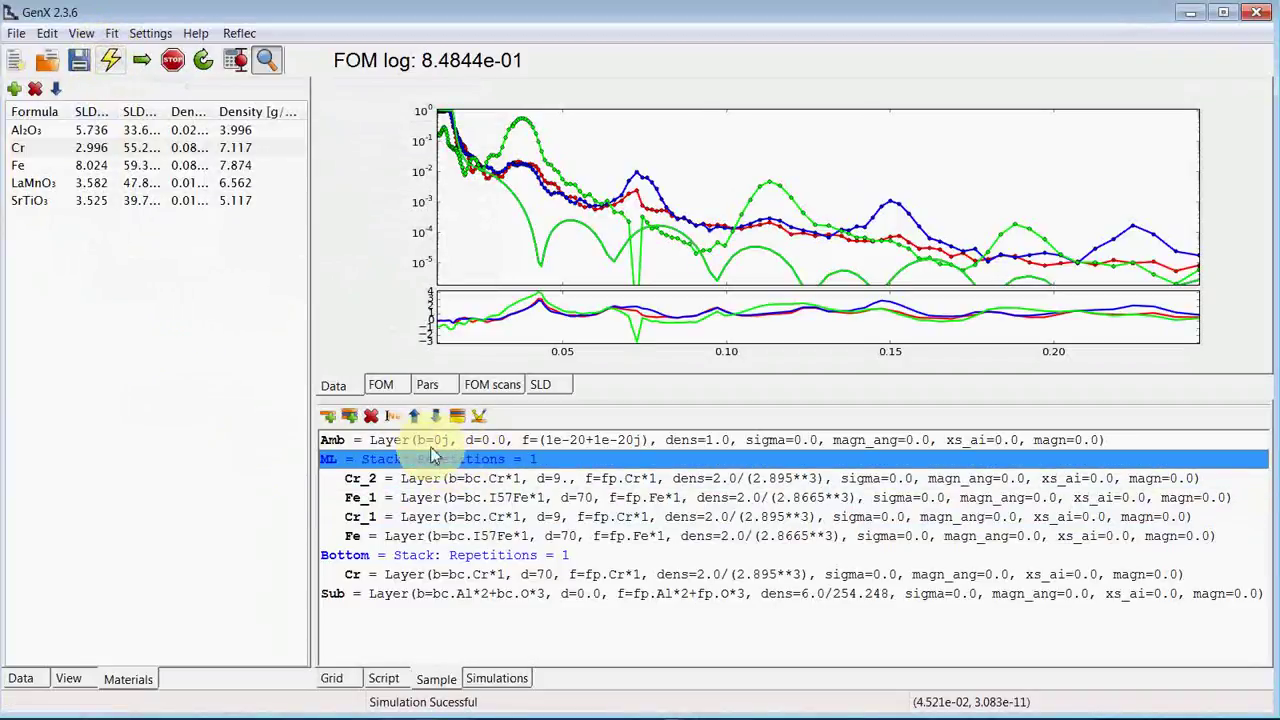
double_click(453, 463)
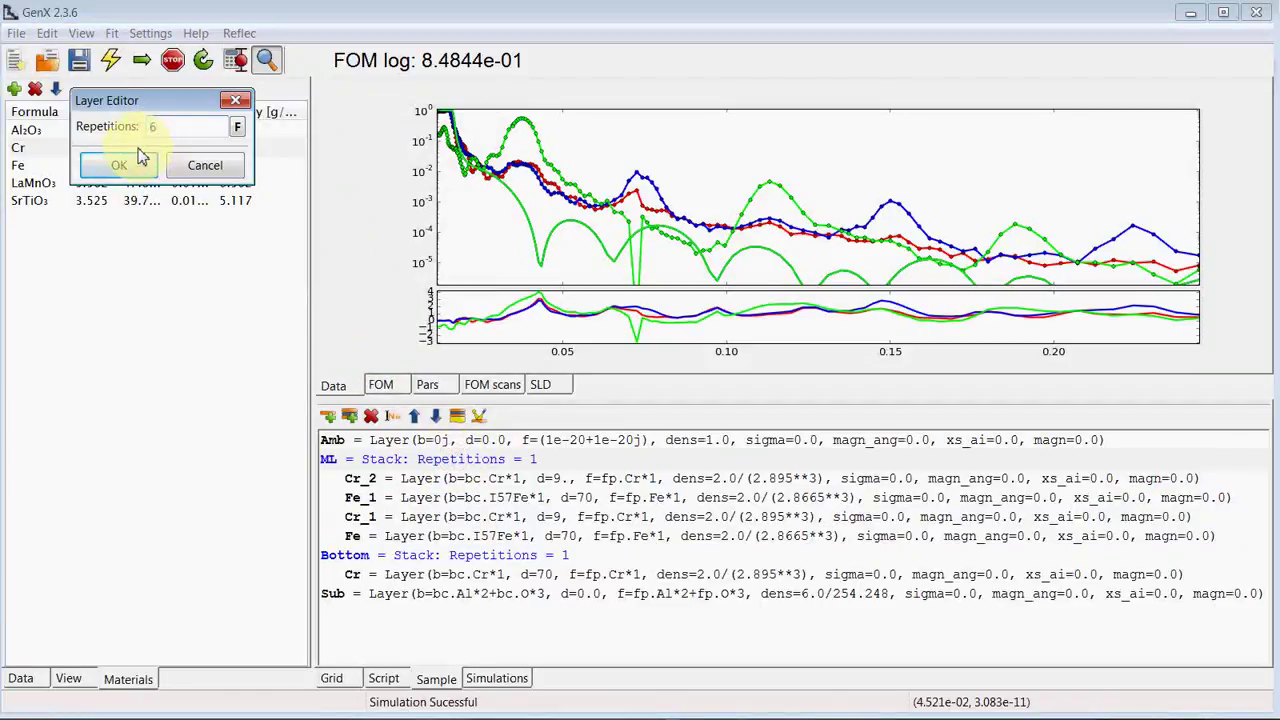
left_click(118, 165)
left_click(110, 60)
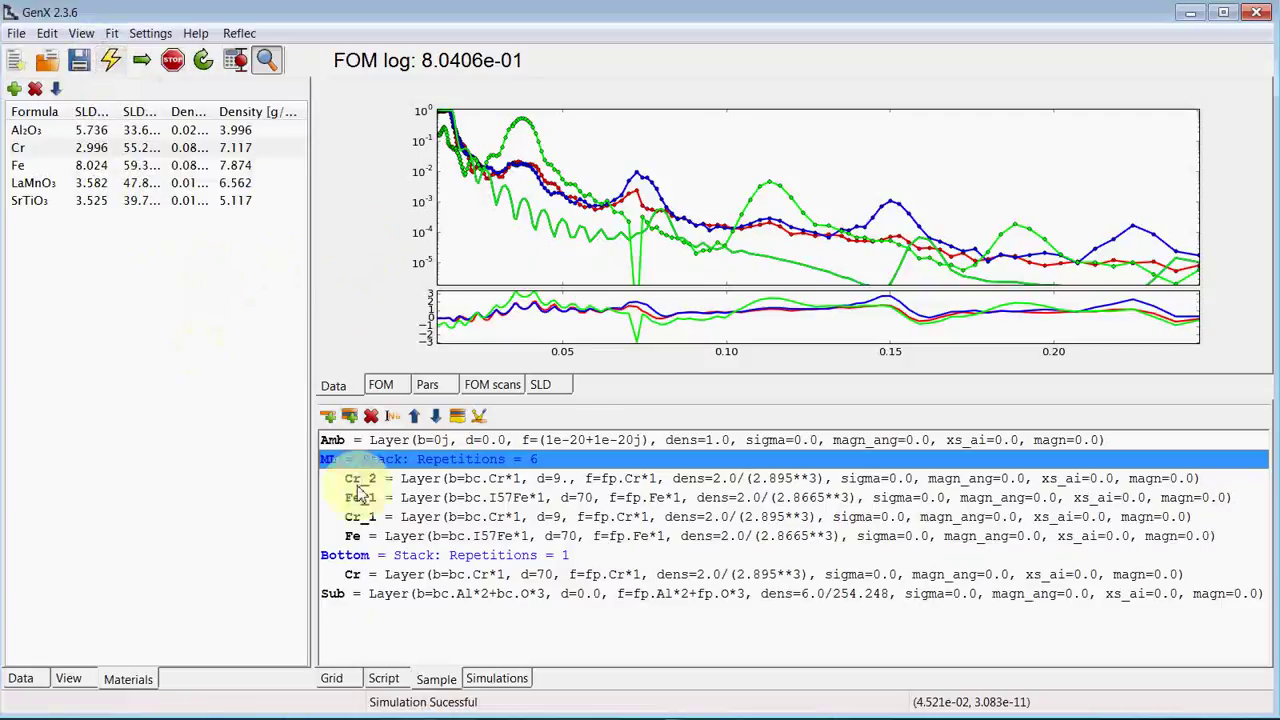
- Add inst.setPol('uu') to the (++) simulation
left_click(497, 679)
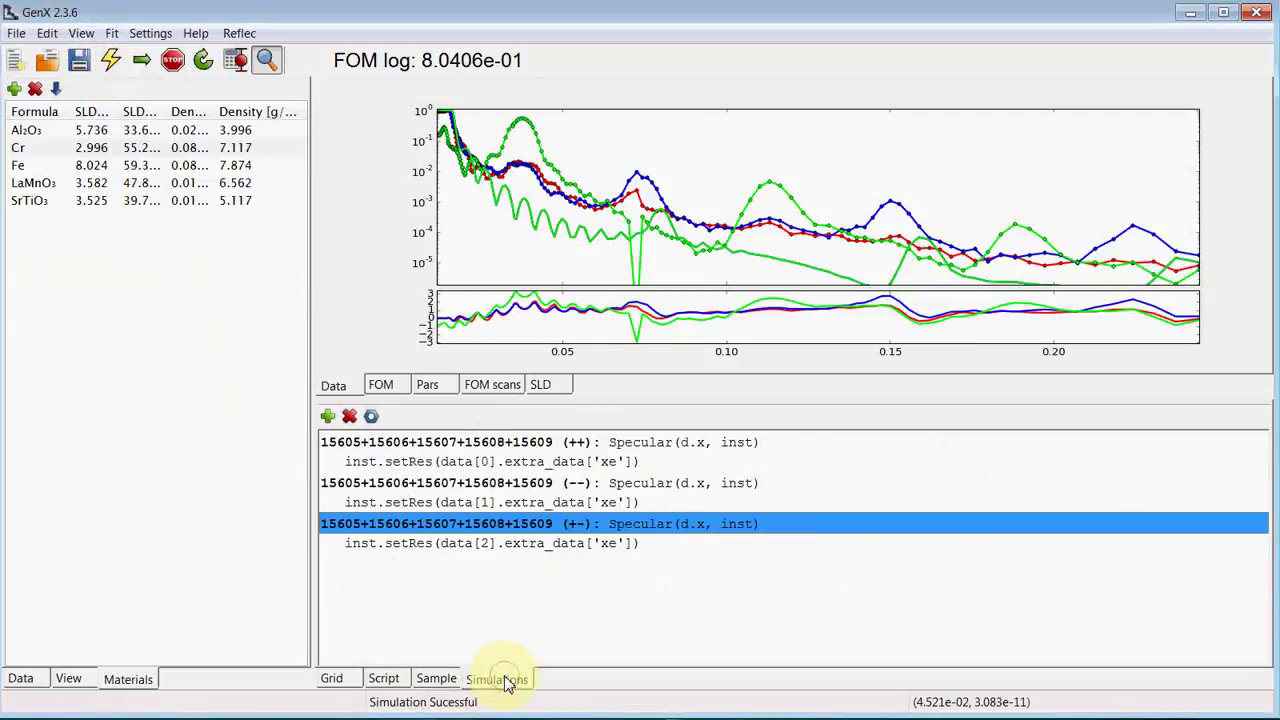
left_click(390, 445)
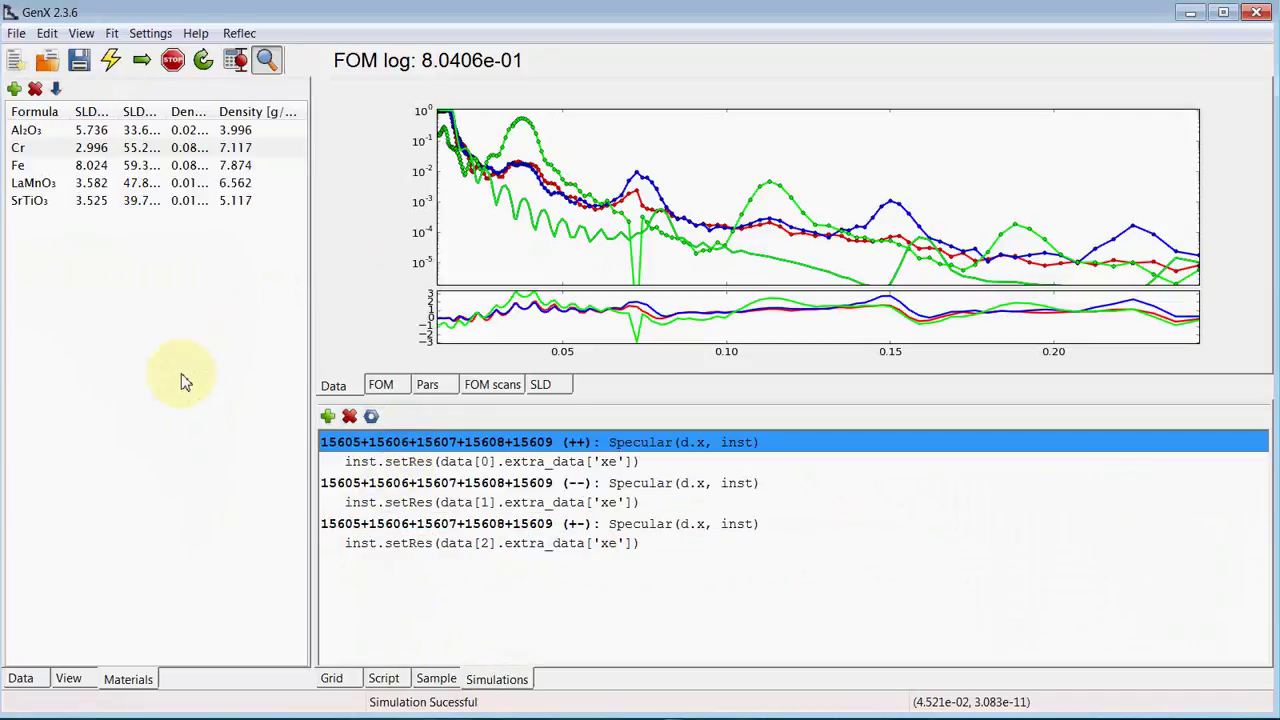
left_click(328, 417)
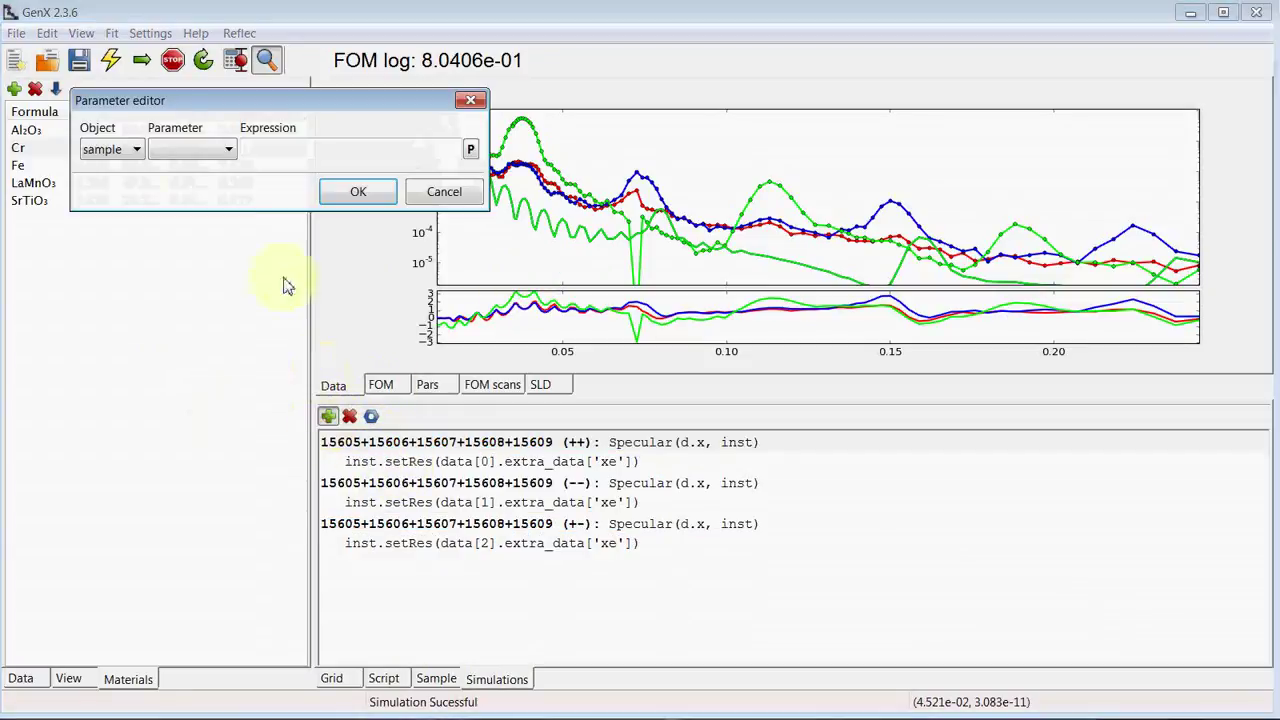
left_click(112, 149)
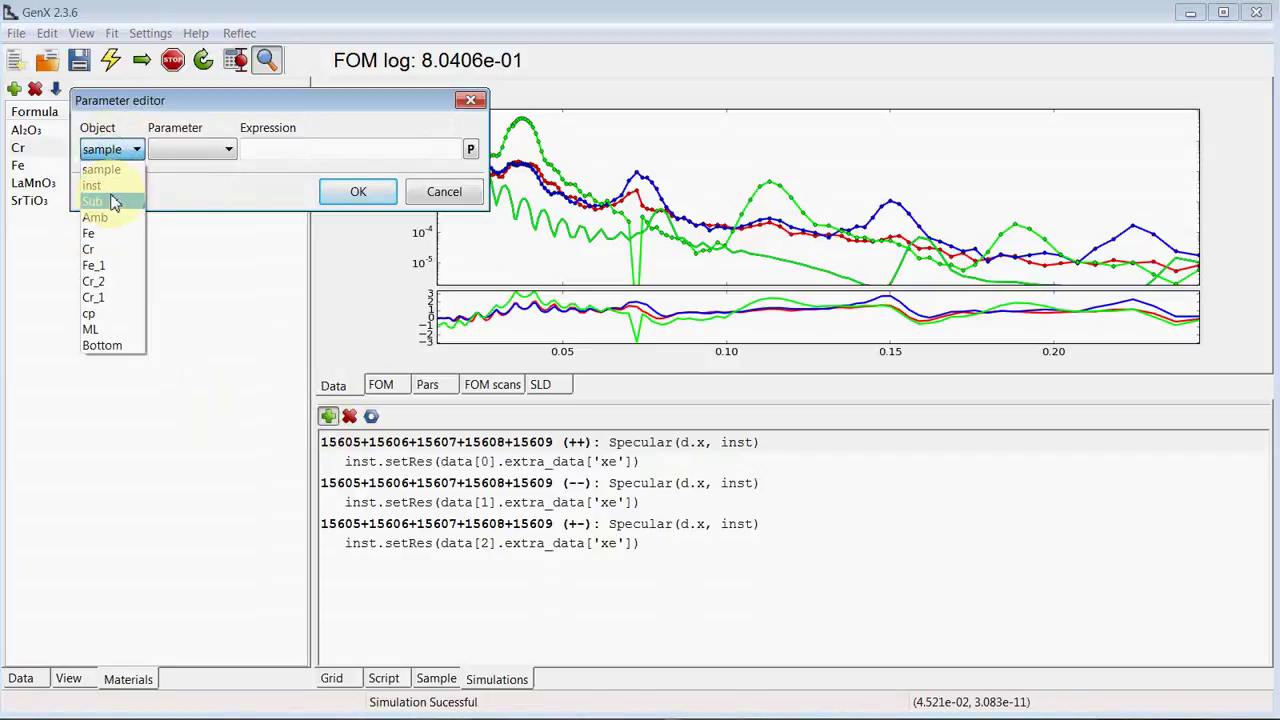
left_click(116, 185)
left_click(188, 158)
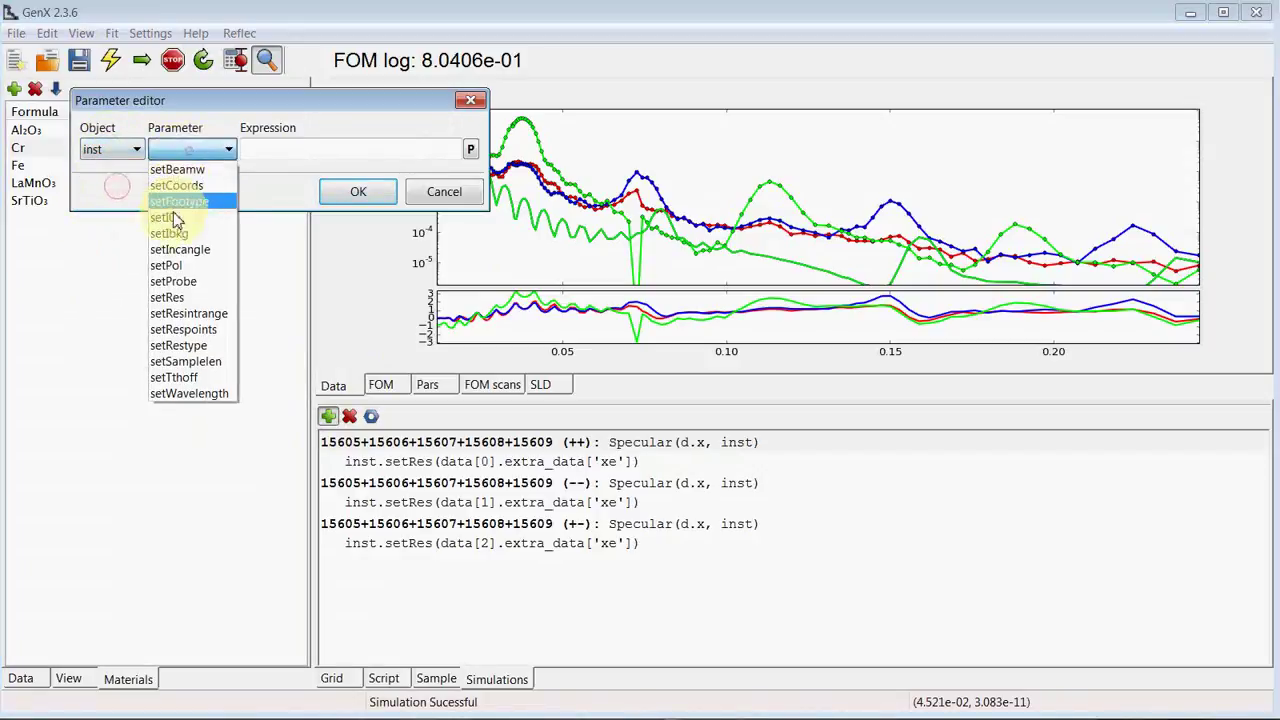
left_click(176, 263)
left_click(273, 153)
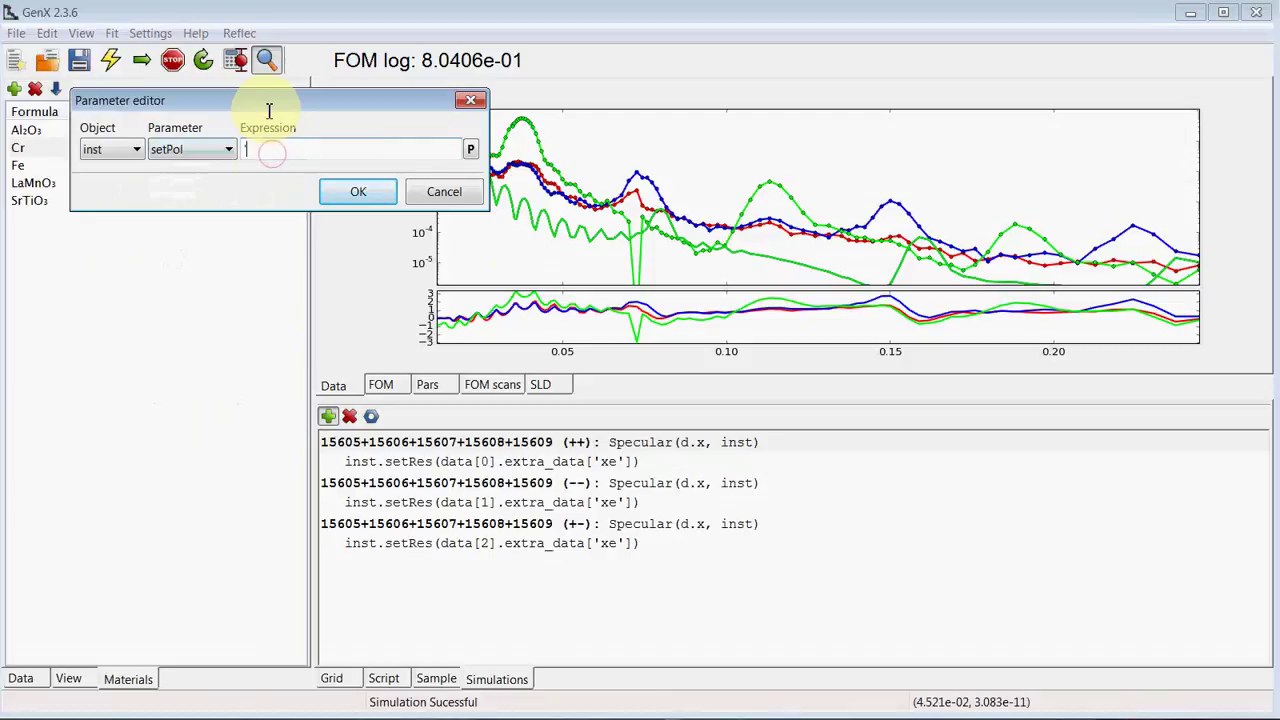
key("Return")
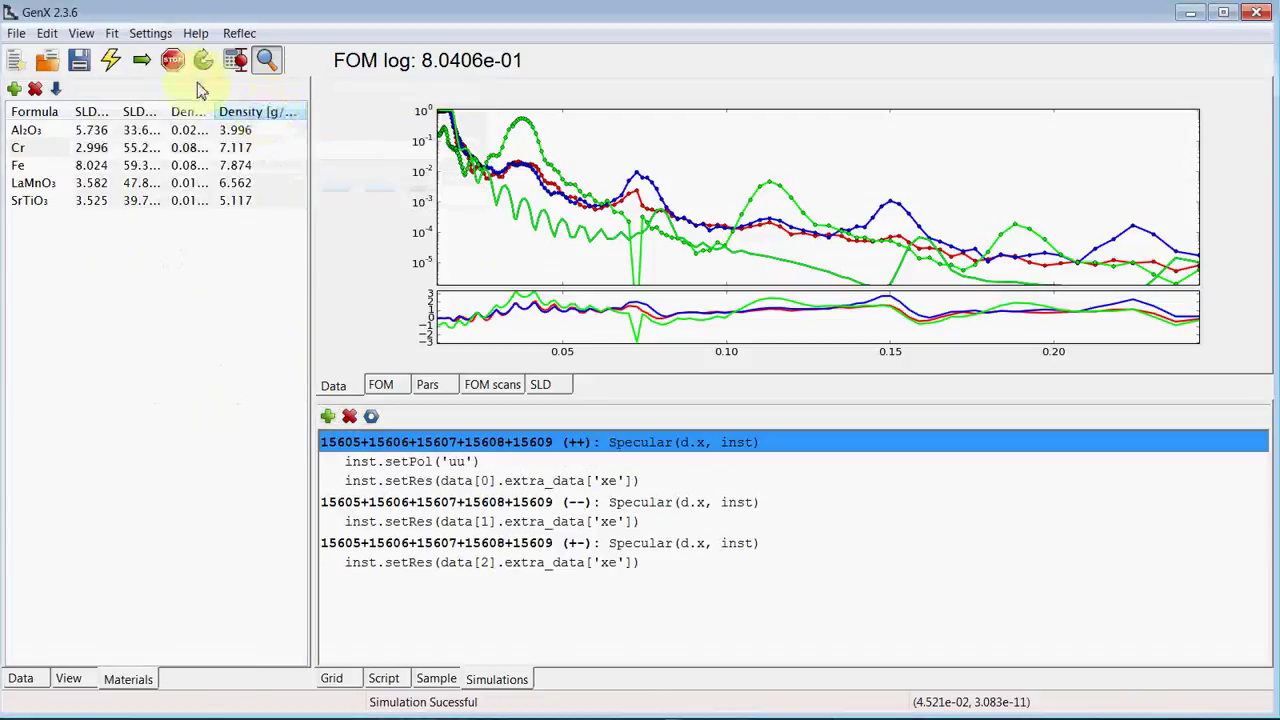
- Add inst.setPol('dd') to the (--) simulation
left_click(345, 502)
left_click(329, 416)
left_click(108, 149)
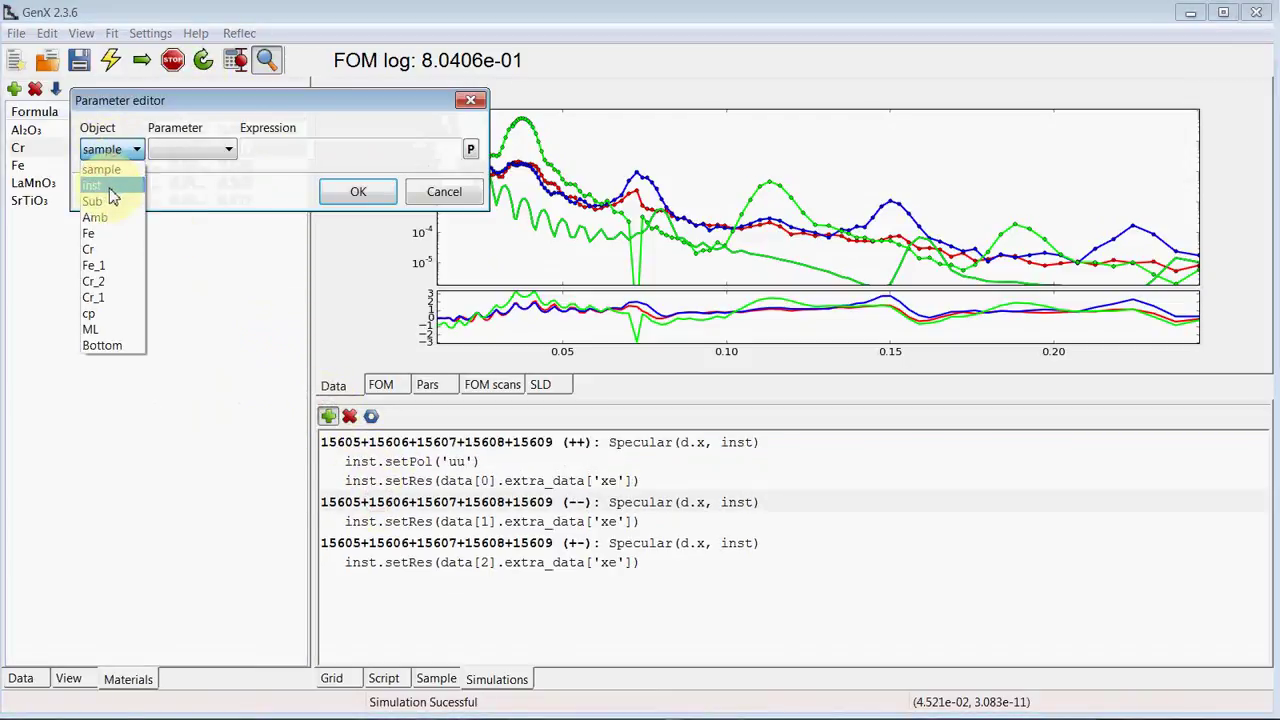
left_click(110, 194)
left_click(190, 149)
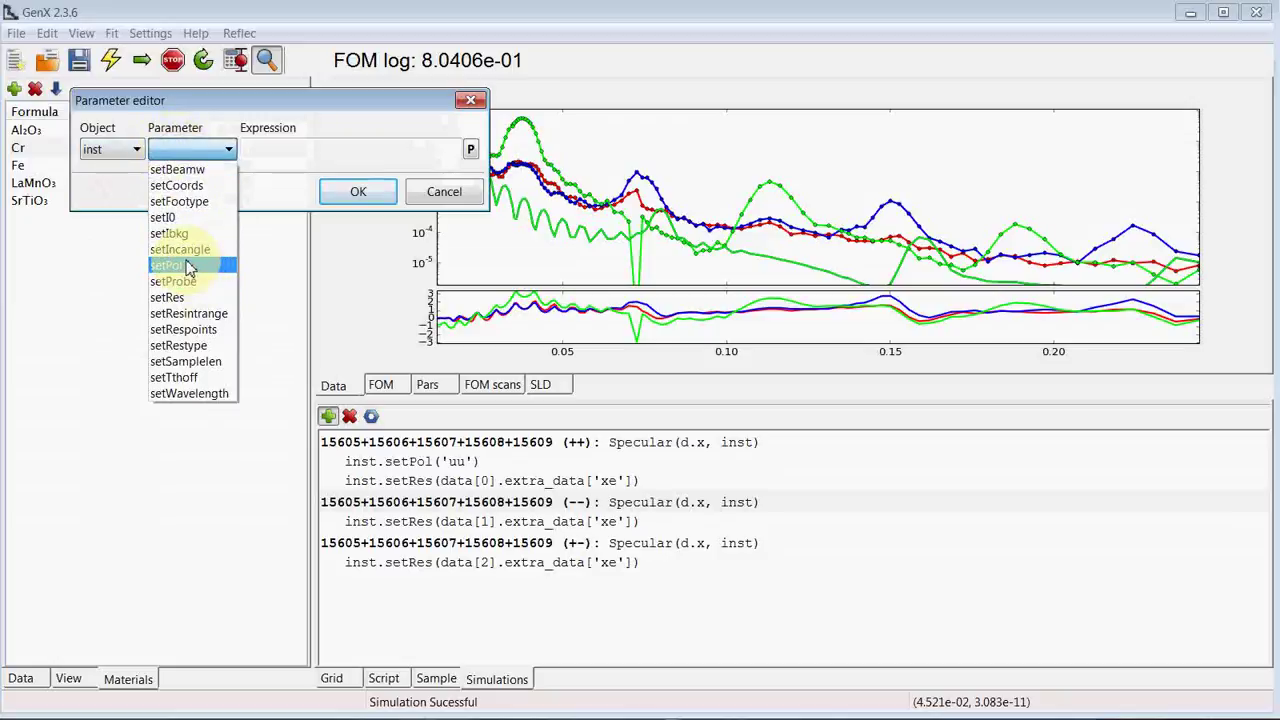
left_click(175, 276)
left_click(268, 150)
type("'dd")
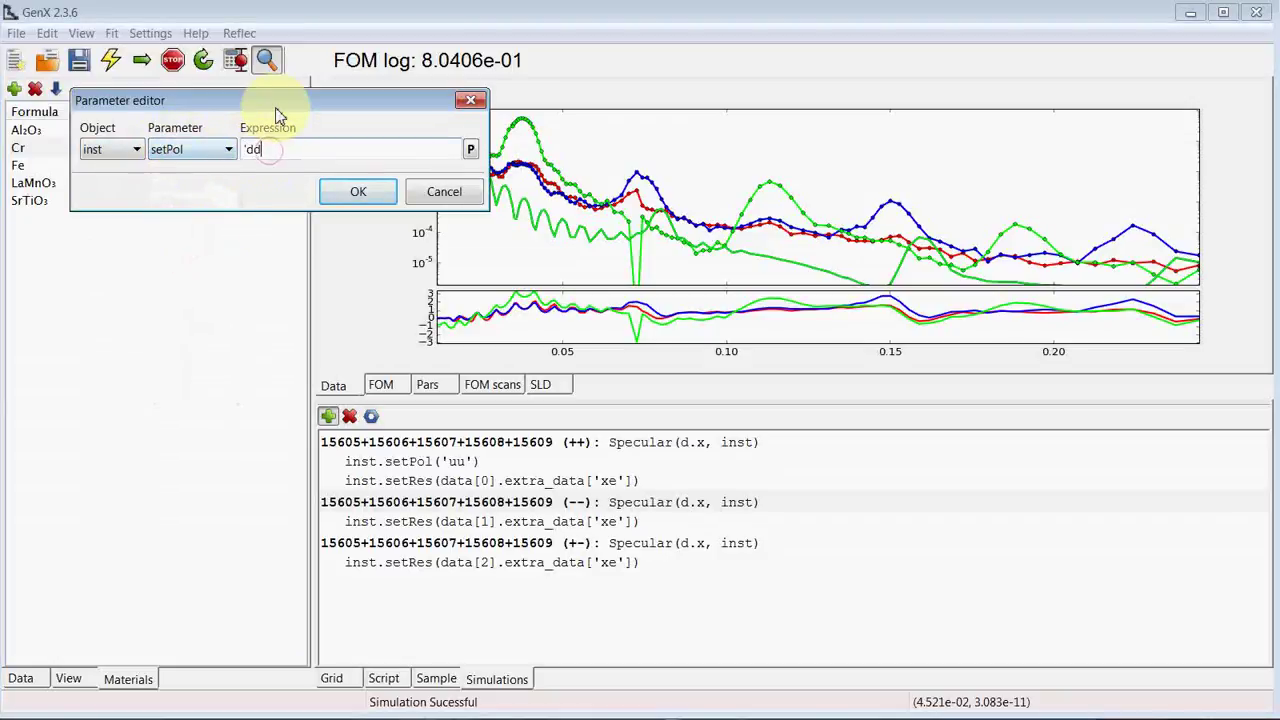
type("'")
key("Return")
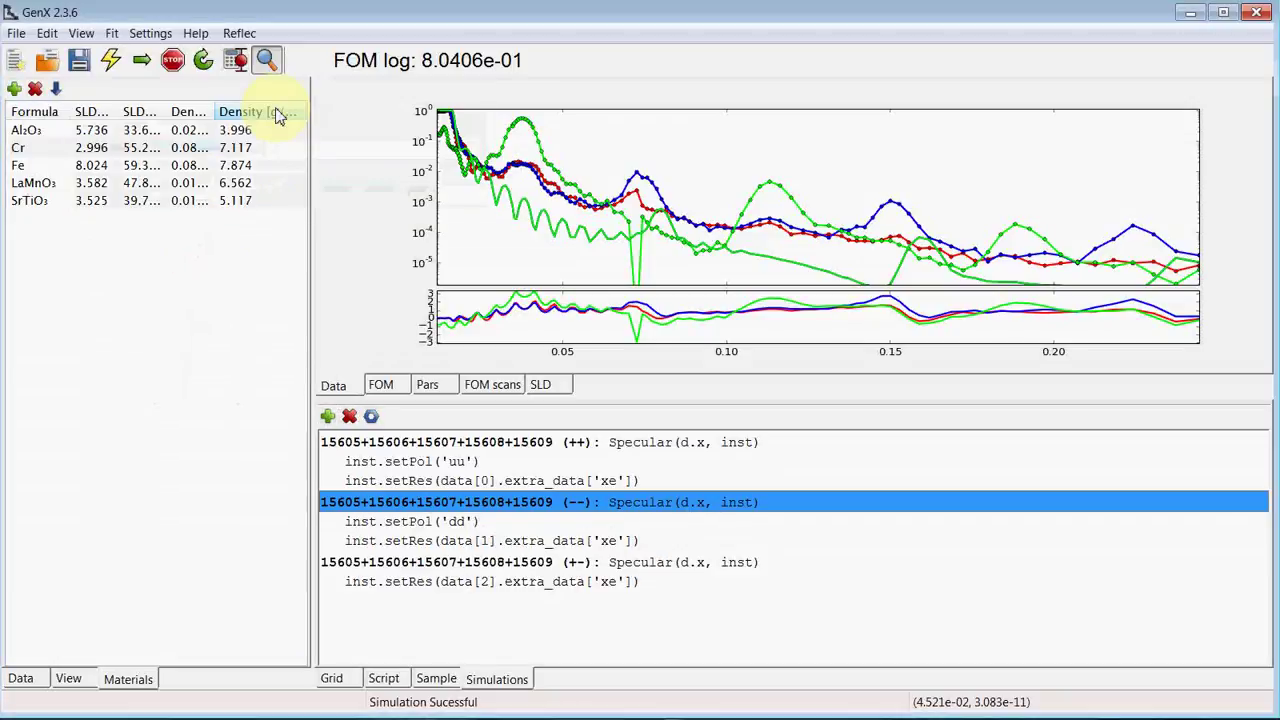
- Add inst.setPol('ud') to the (+-) simulation
left_click(375, 562)
left_click(328, 416)
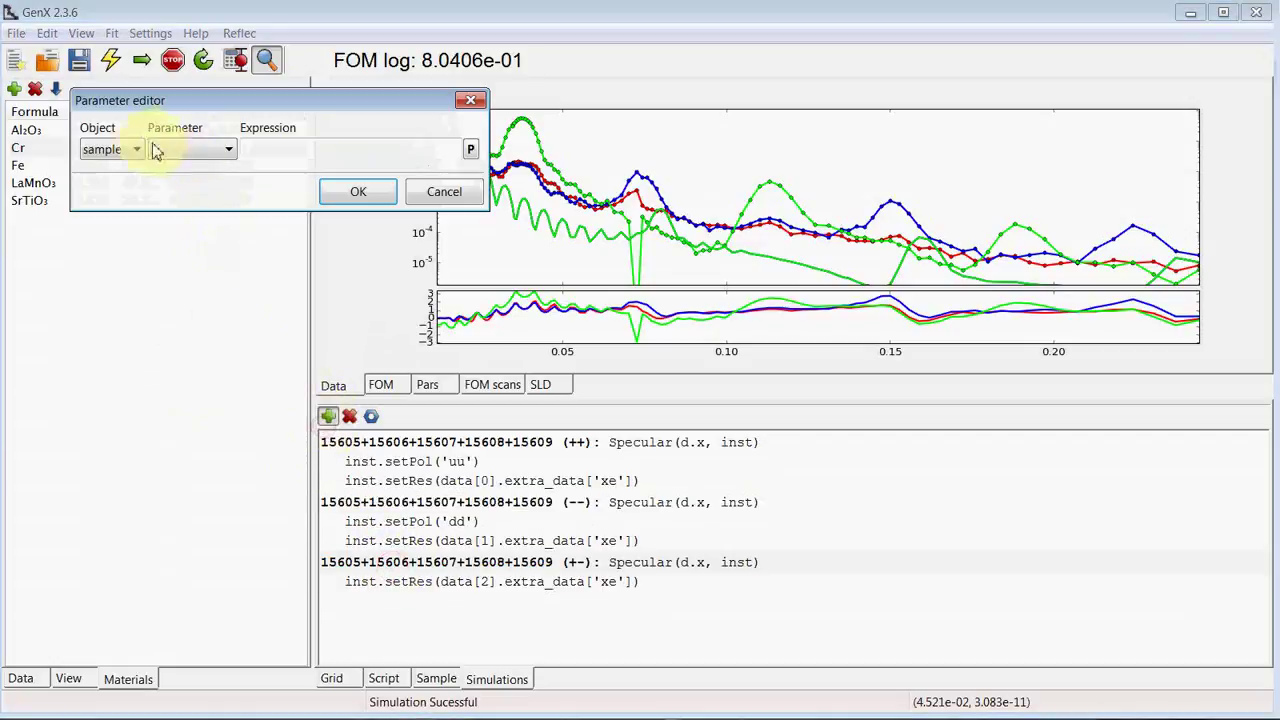
left_click(110, 150)
left_click(112, 190)
left_click(172, 150)
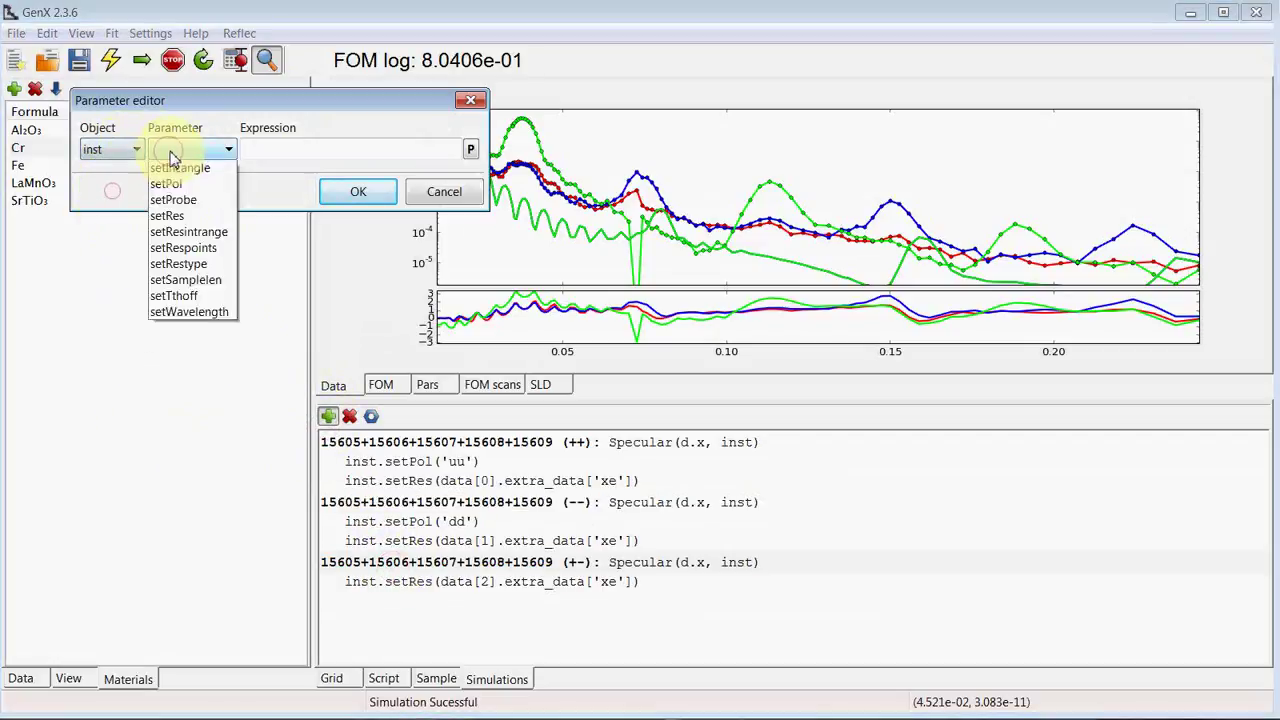
left_click(185, 250)
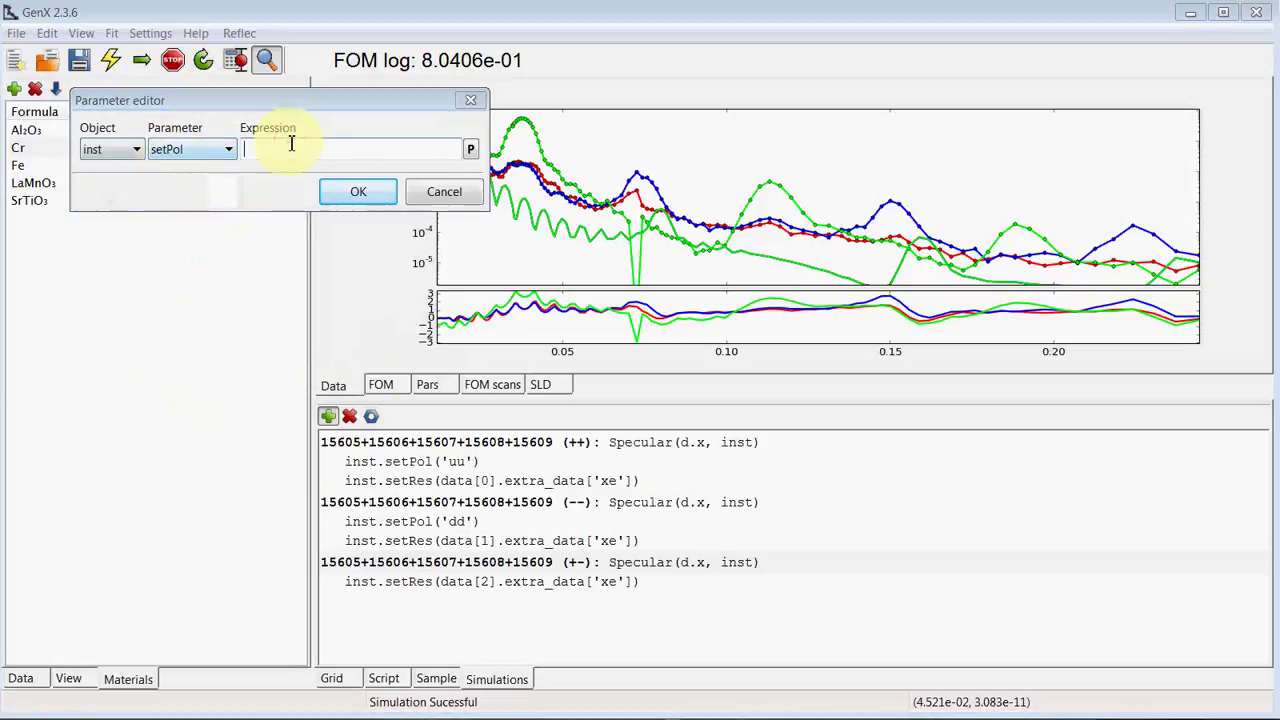
type("'ud'")
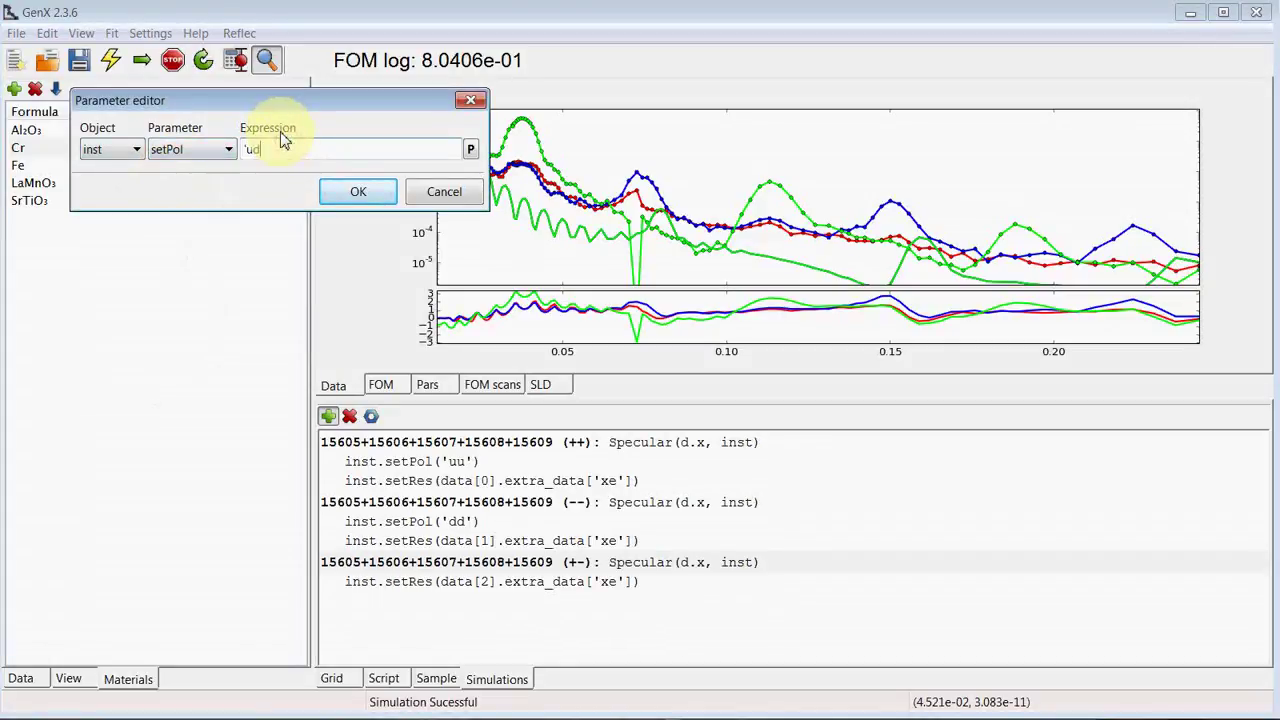
key("Return")
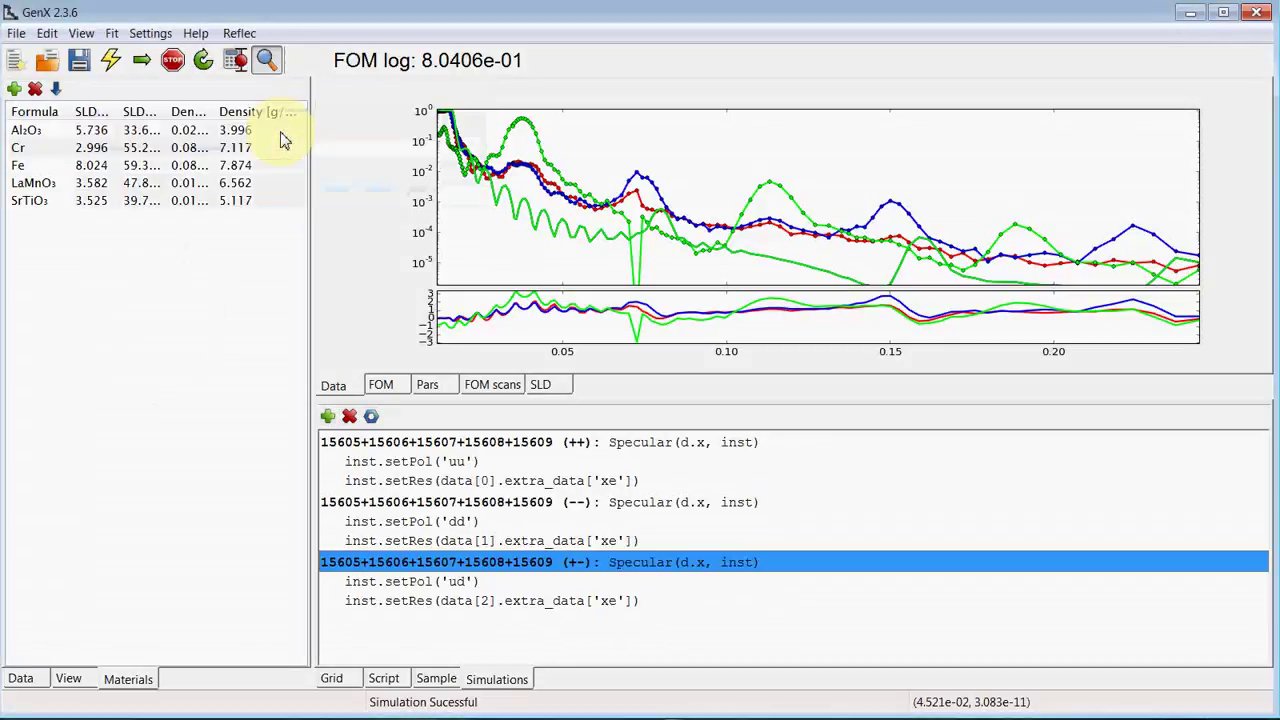
- Give the Fe layer a magnetic moment of 2 at a 45° angle
left_click(440, 678)
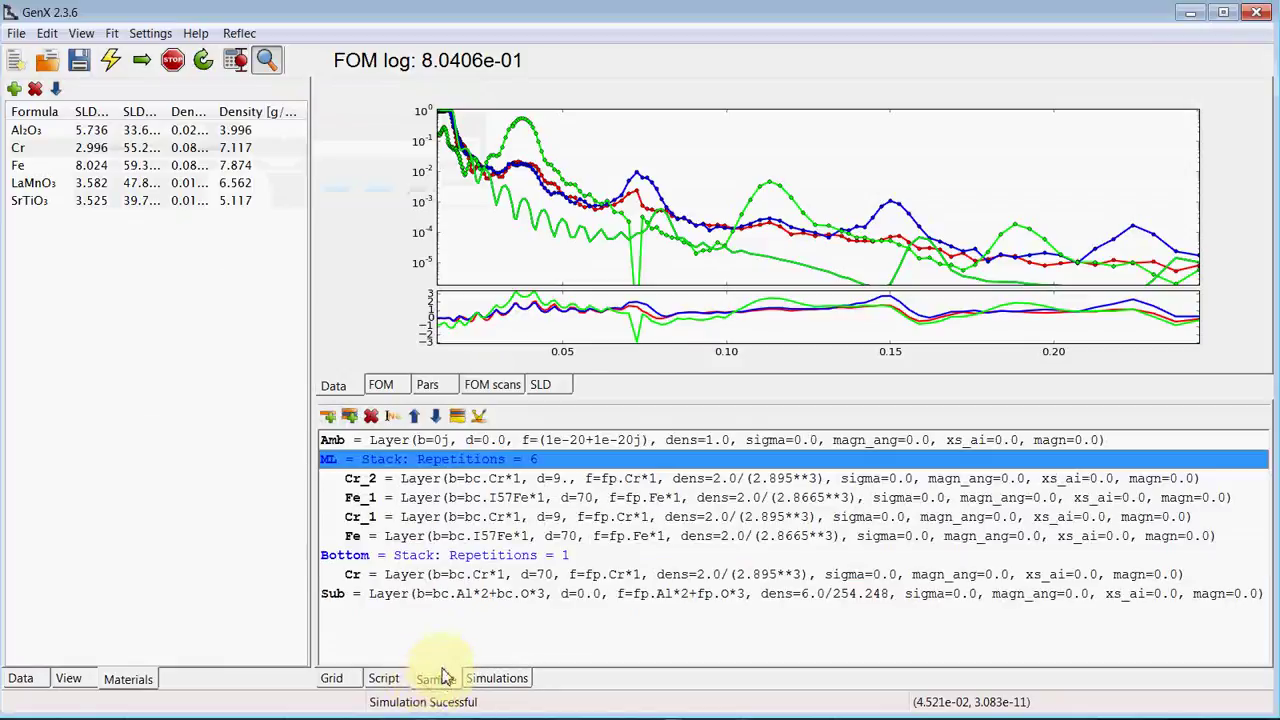
double_click(405, 541)
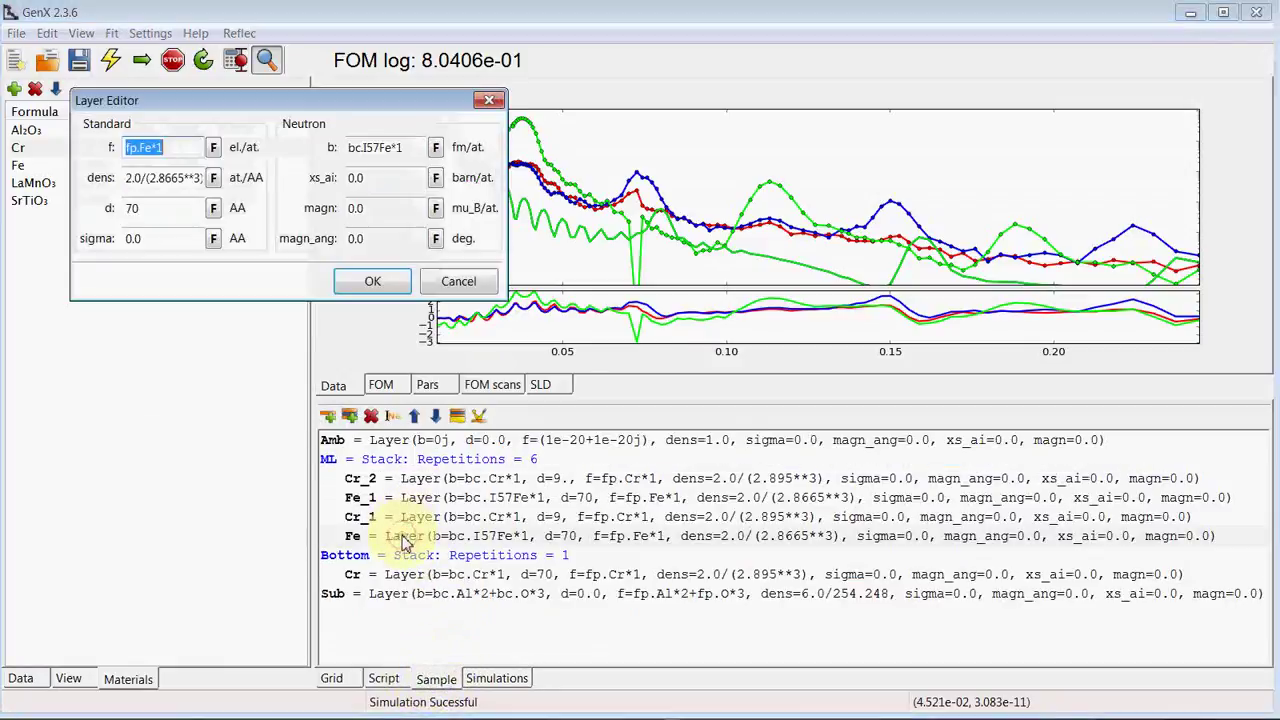
left_click(366, 211)
type("2")
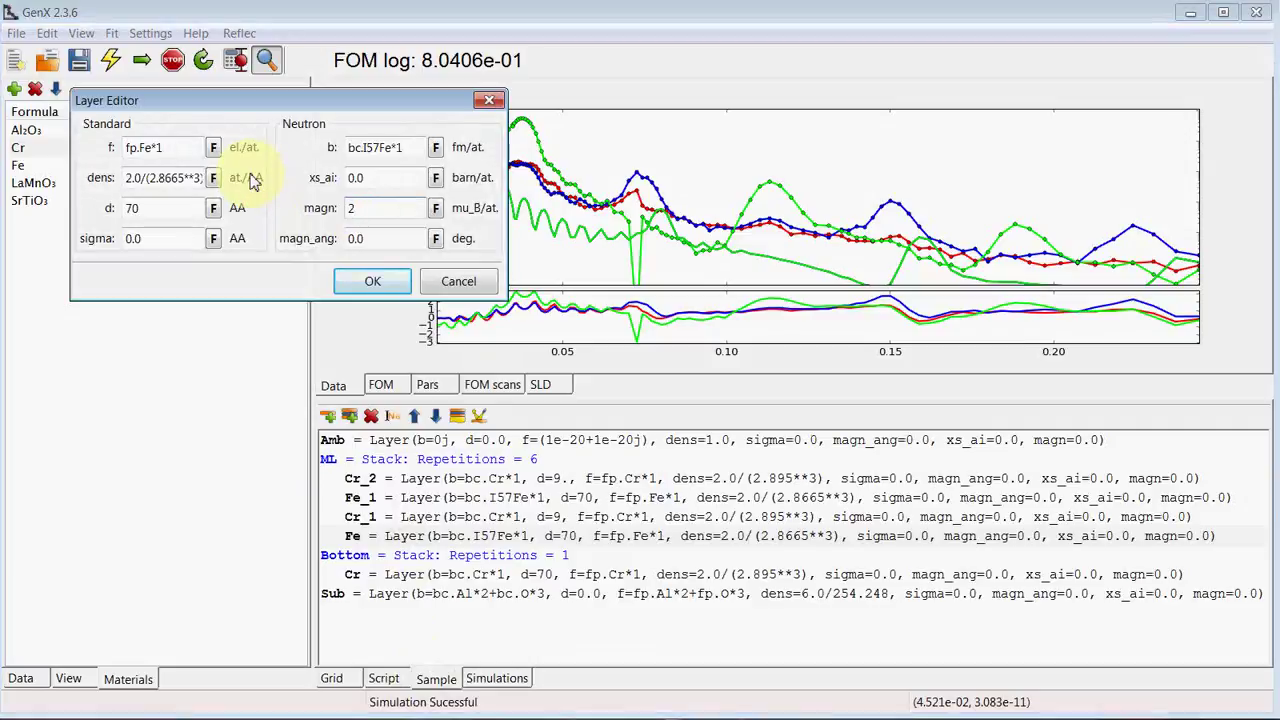
left_click(380, 238)
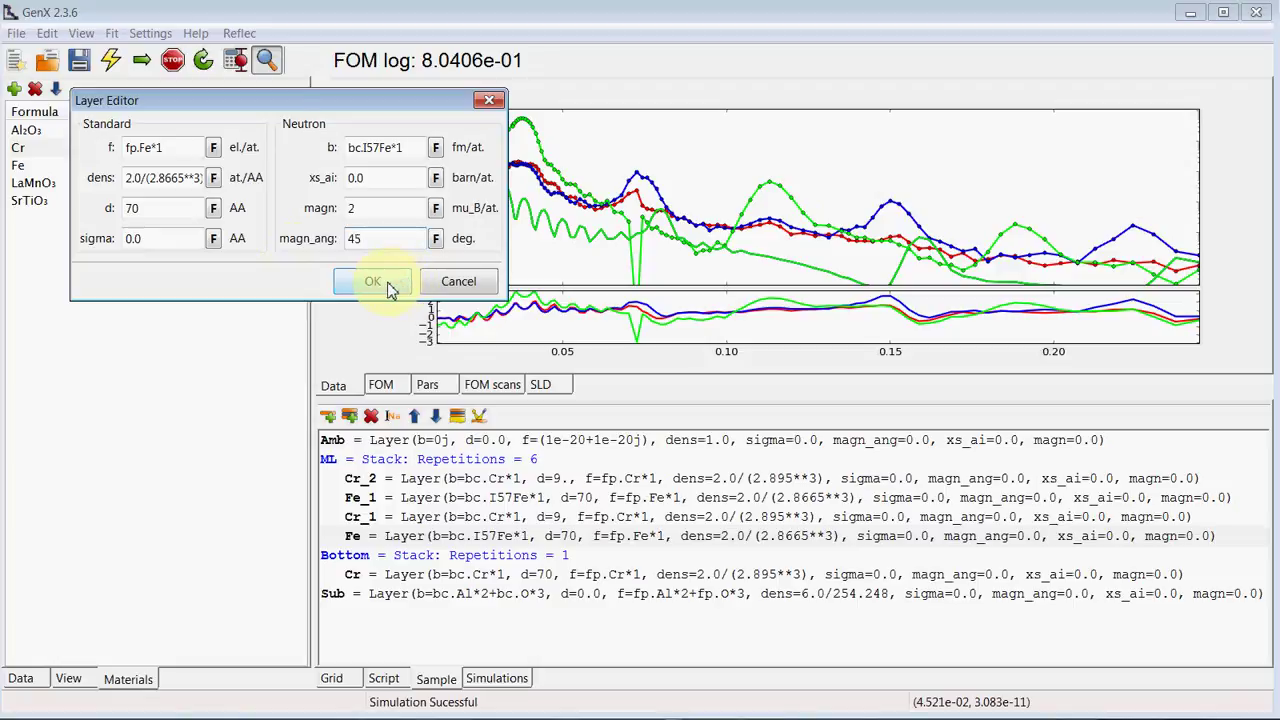
left_click(386, 497)
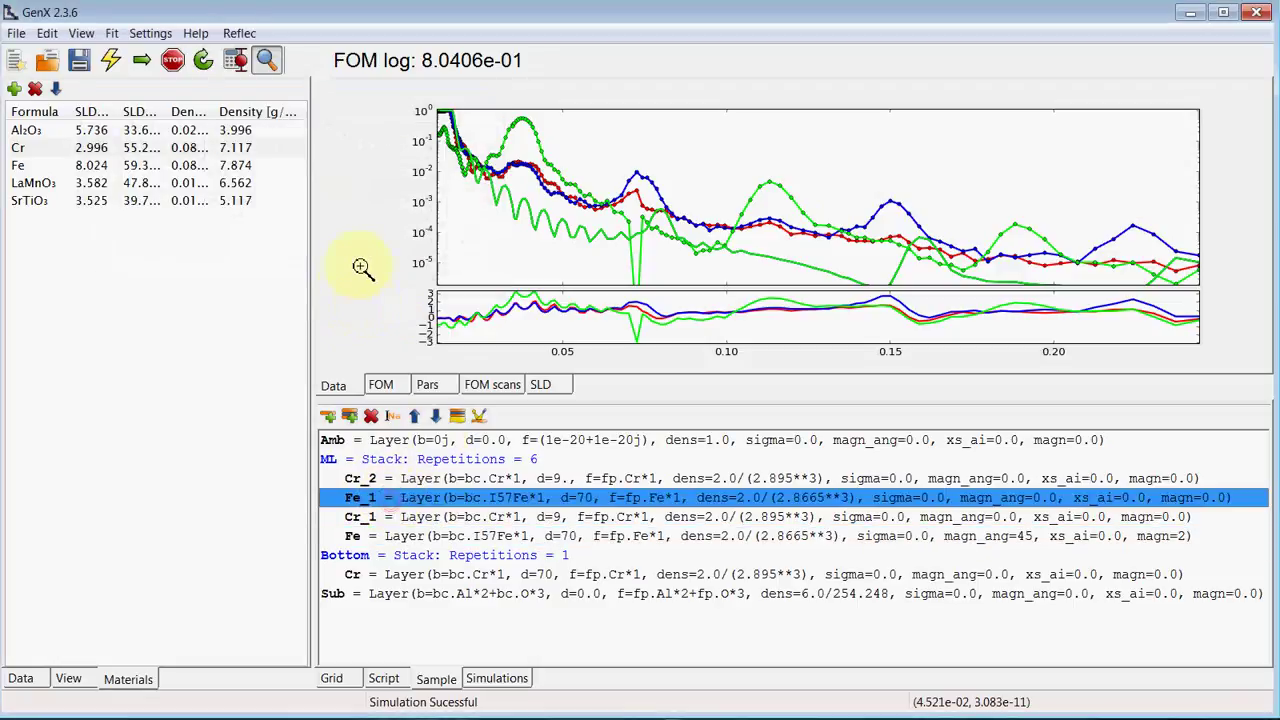
- Give the Fe_1 layer a magnetic moment of 2 at a −45° angle
double_click(397, 497)
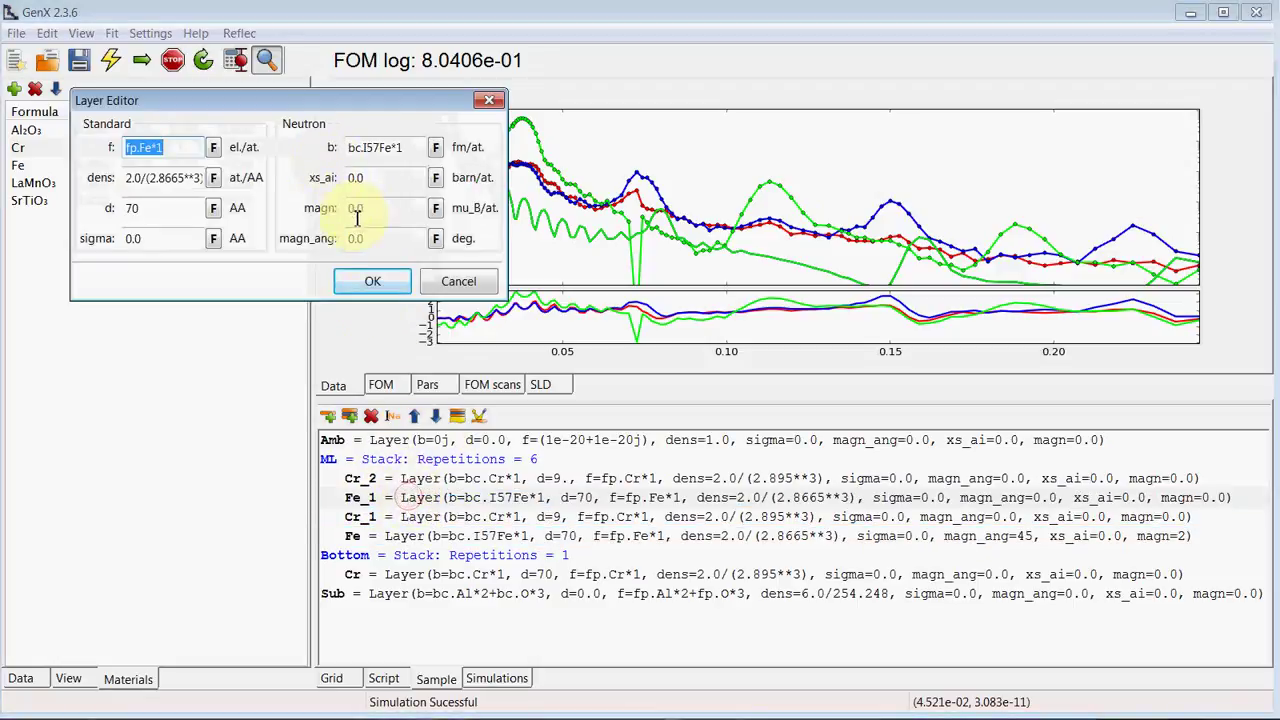
left_click_drag(372, 207, 290, 208)
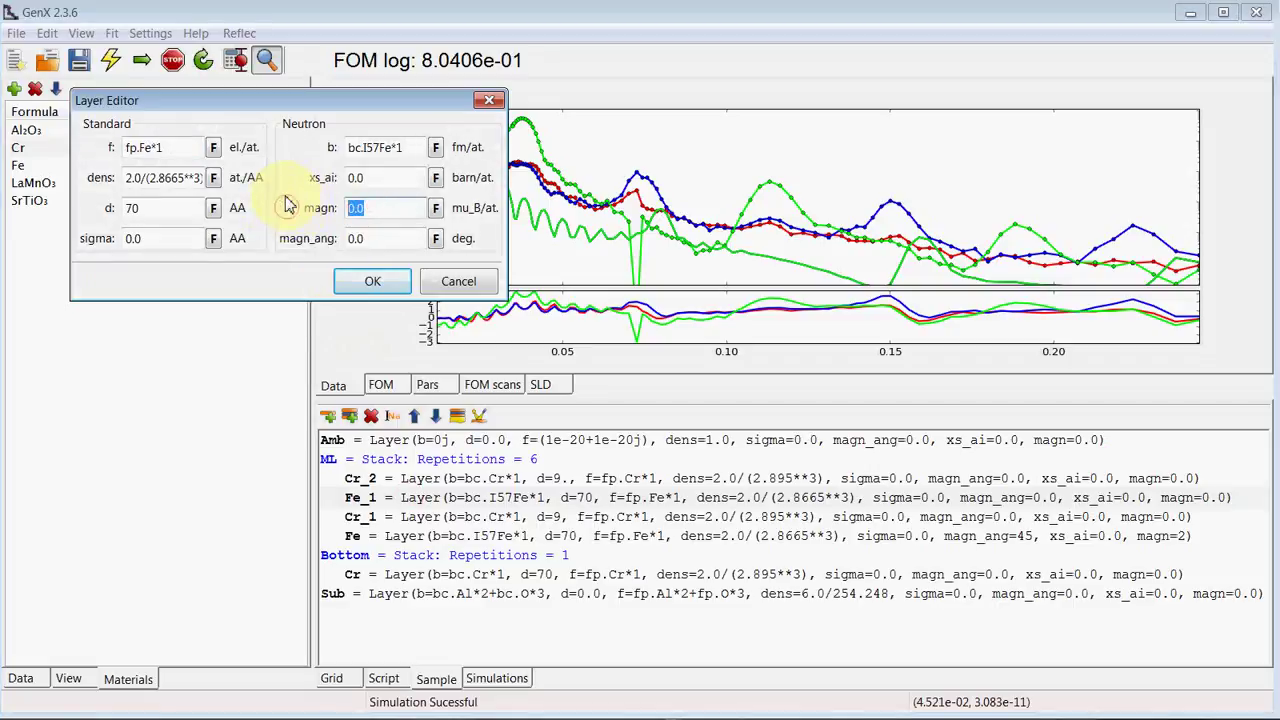
type("2.")
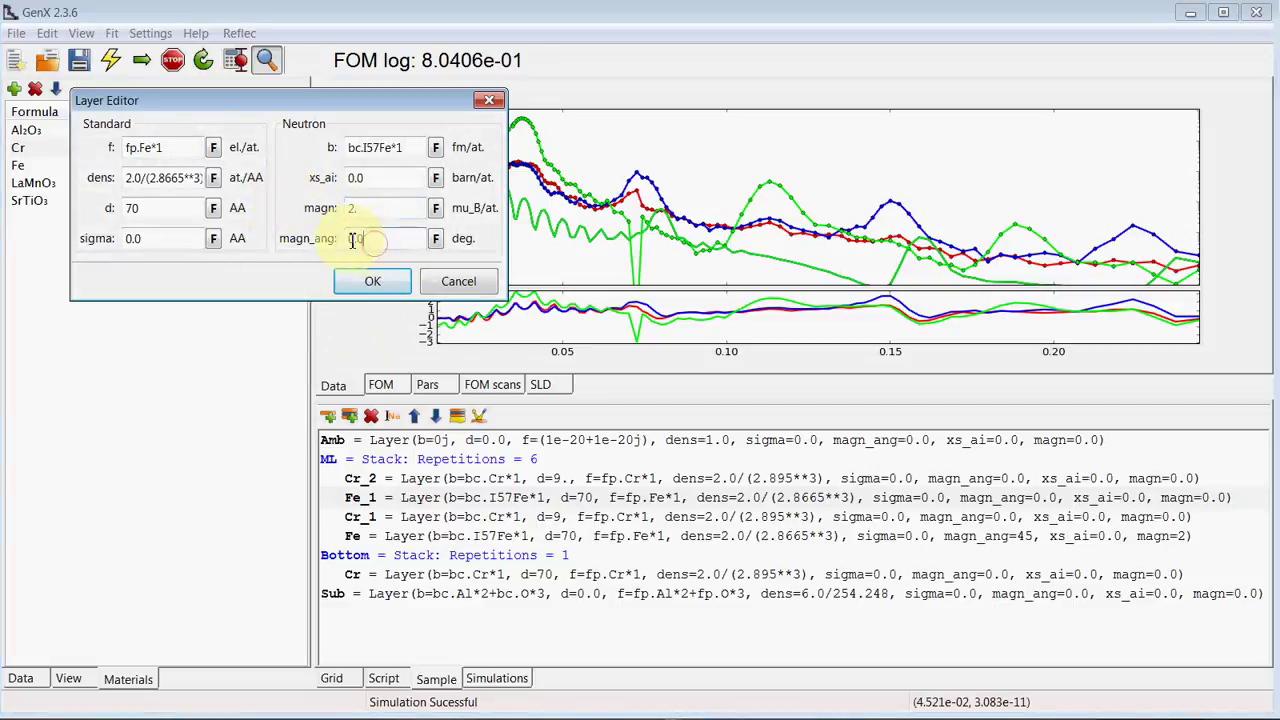
left_click_drag(363, 241, 256, 225)
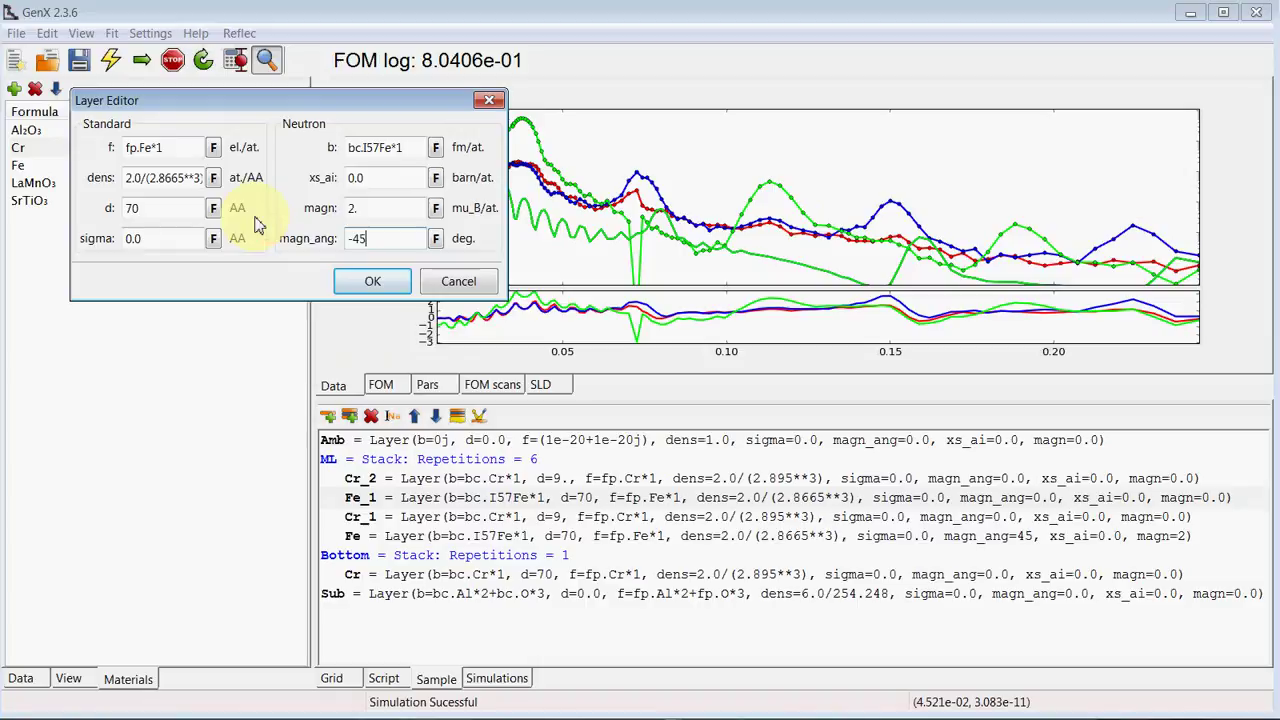
left_click(372, 281)
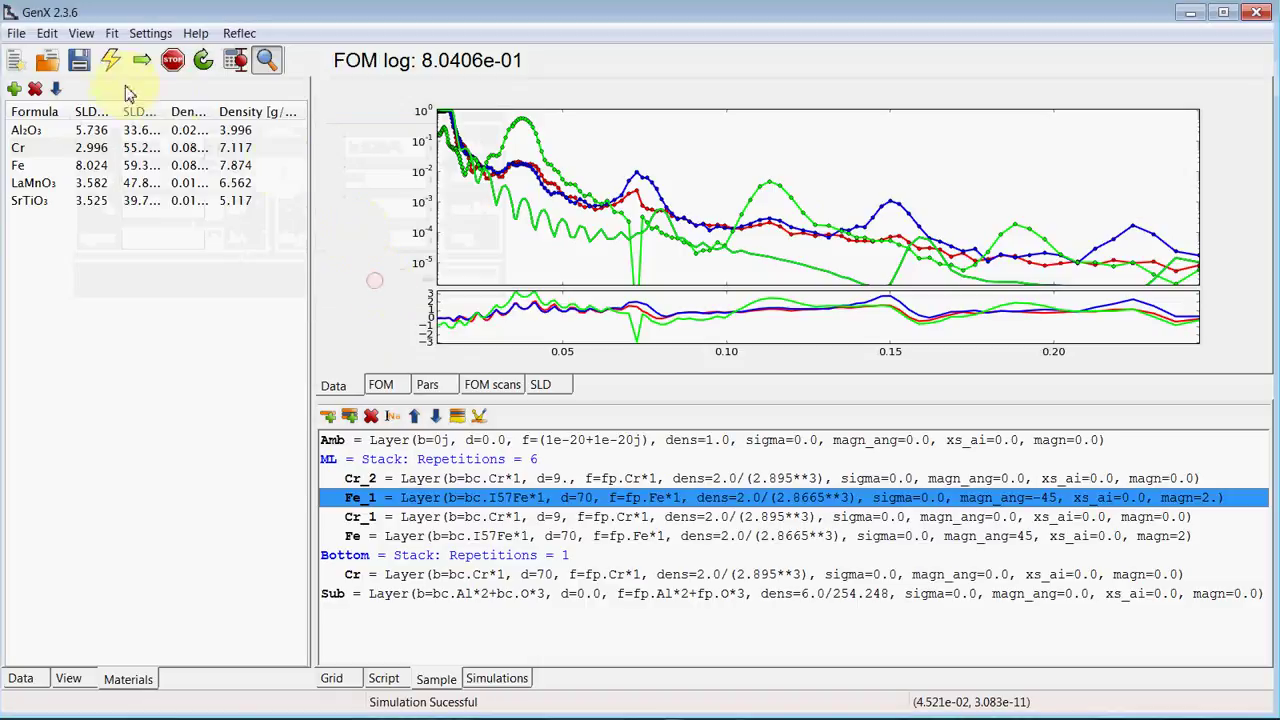
- Run the simulation and dismiss the polarization error warning
left_click(110, 61)
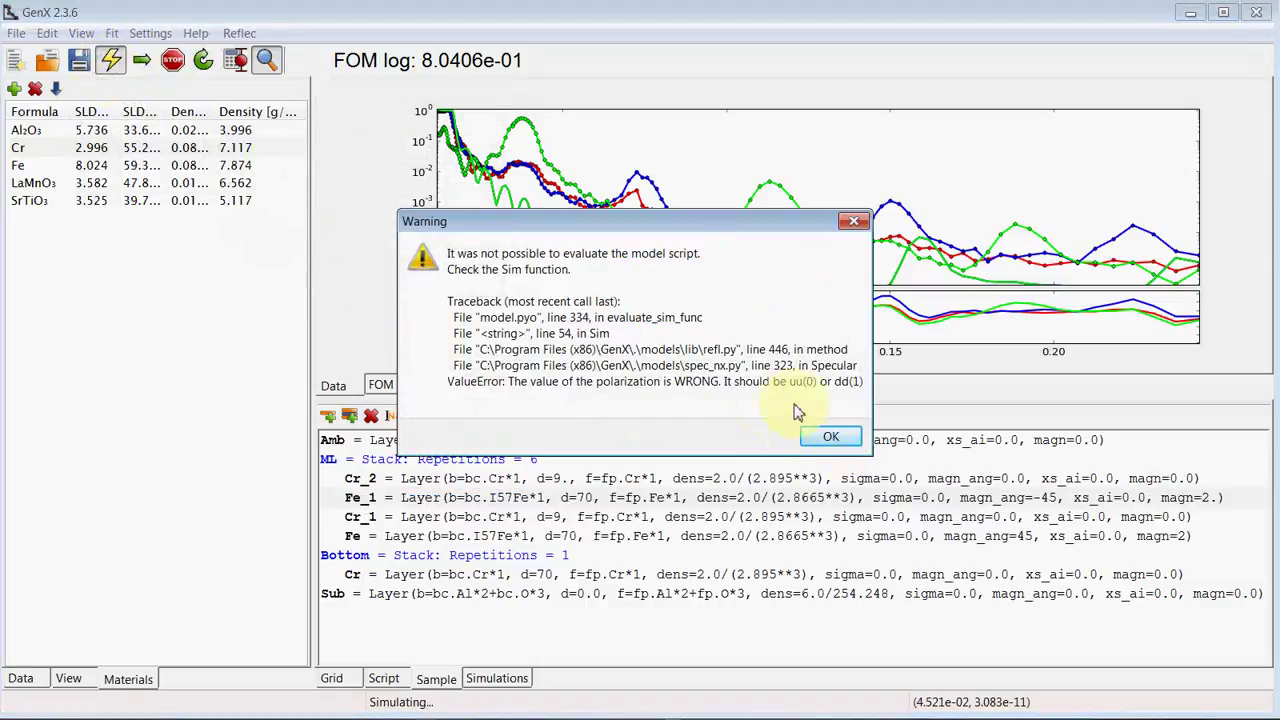
left_click(814, 444)
left_click(497, 679)
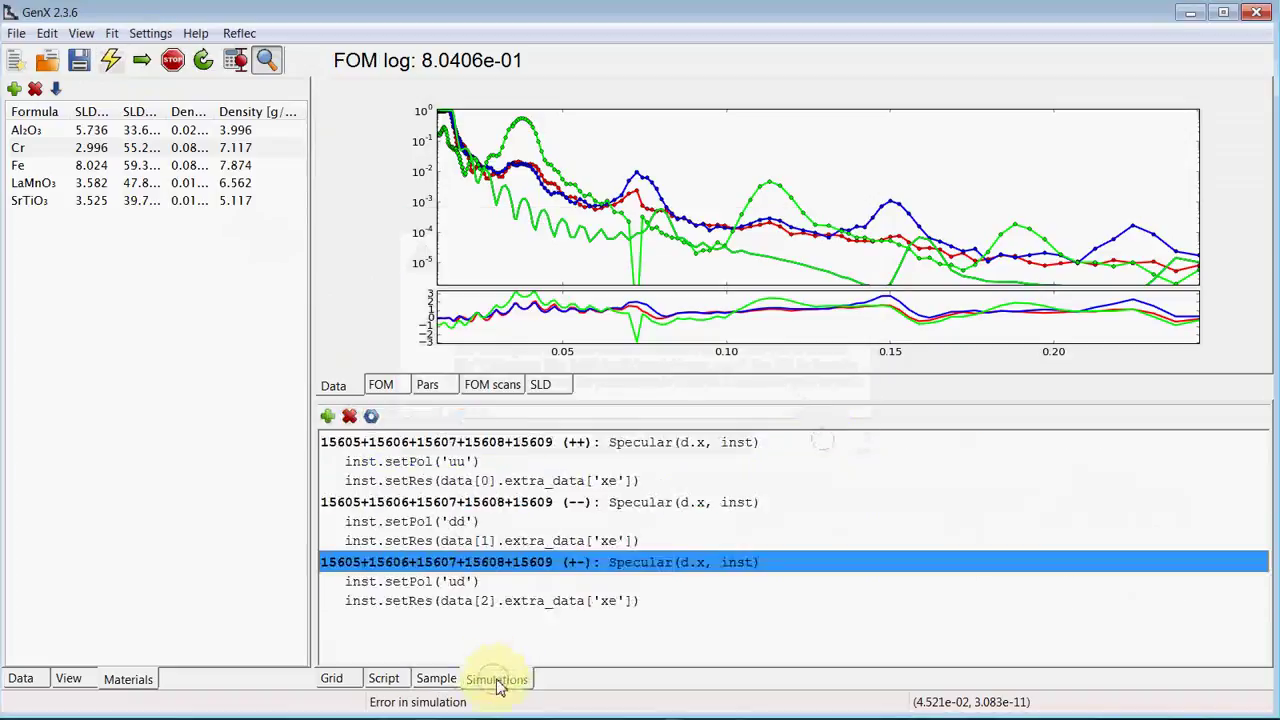
left_click(440, 680)
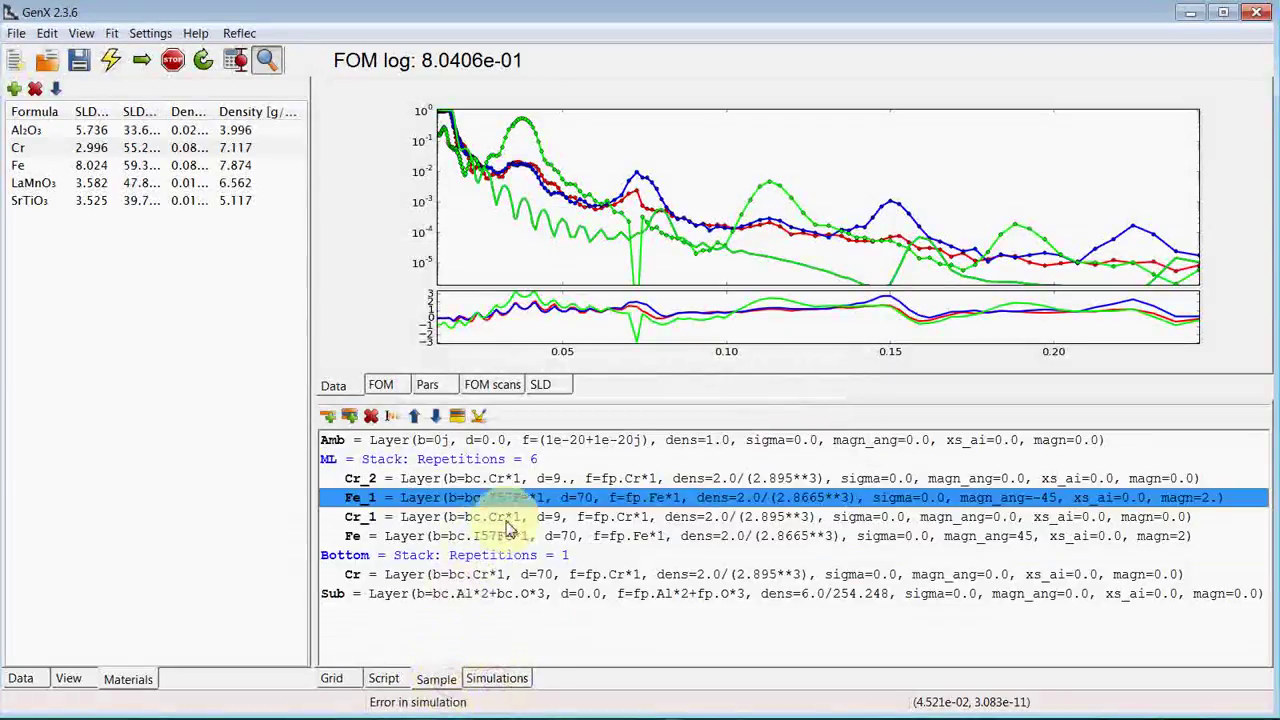
- Set the instrument probe to 'neutron pol spin flip'
left_click(480, 420)
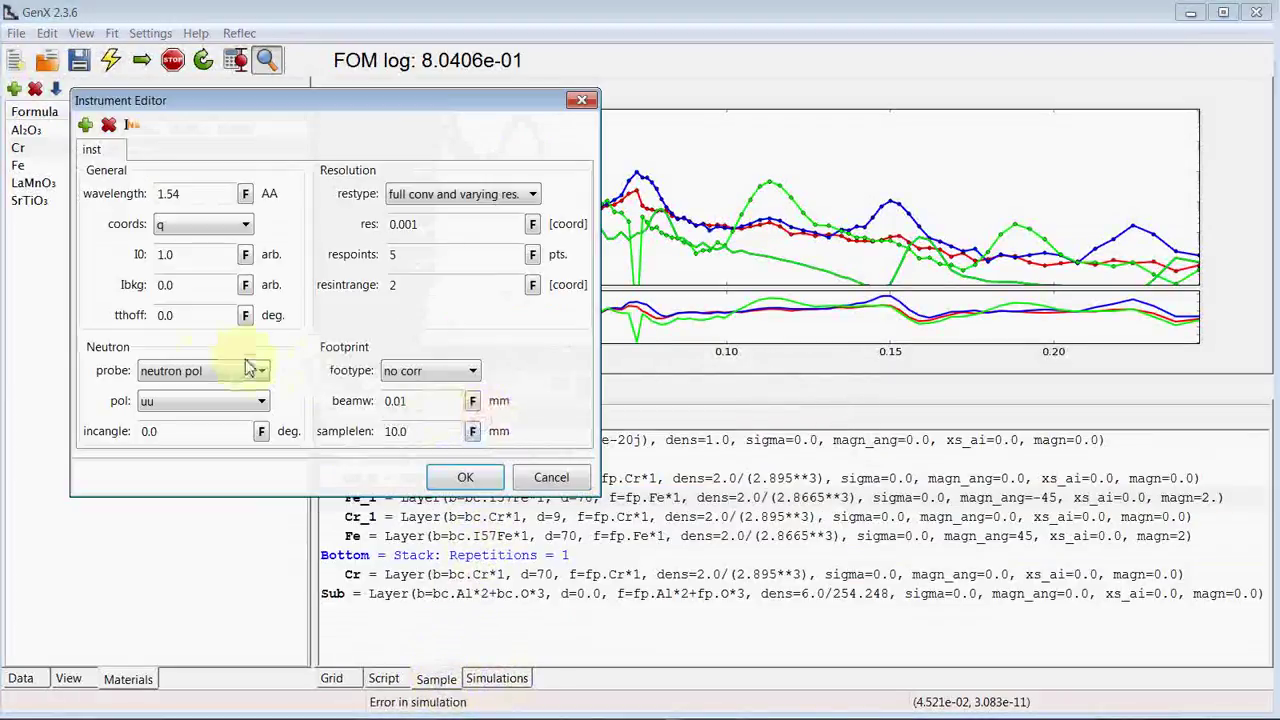
left_click(197, 372)
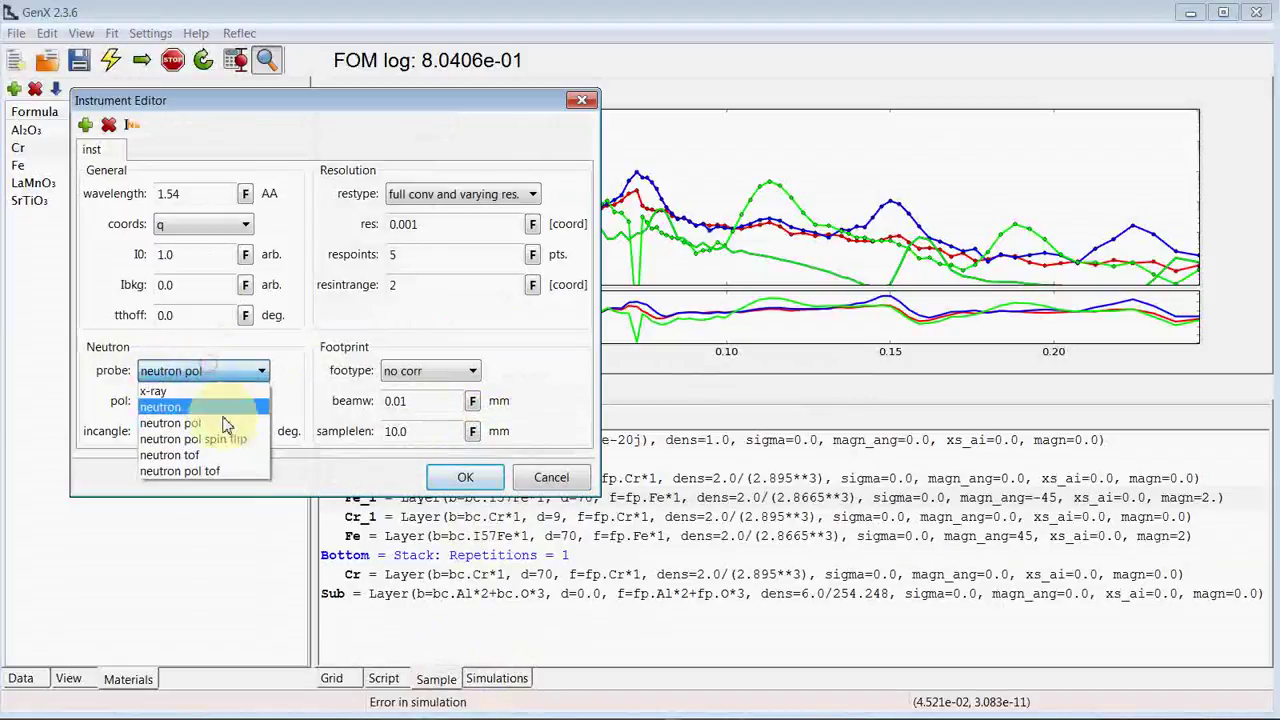
left_click(200, 433)
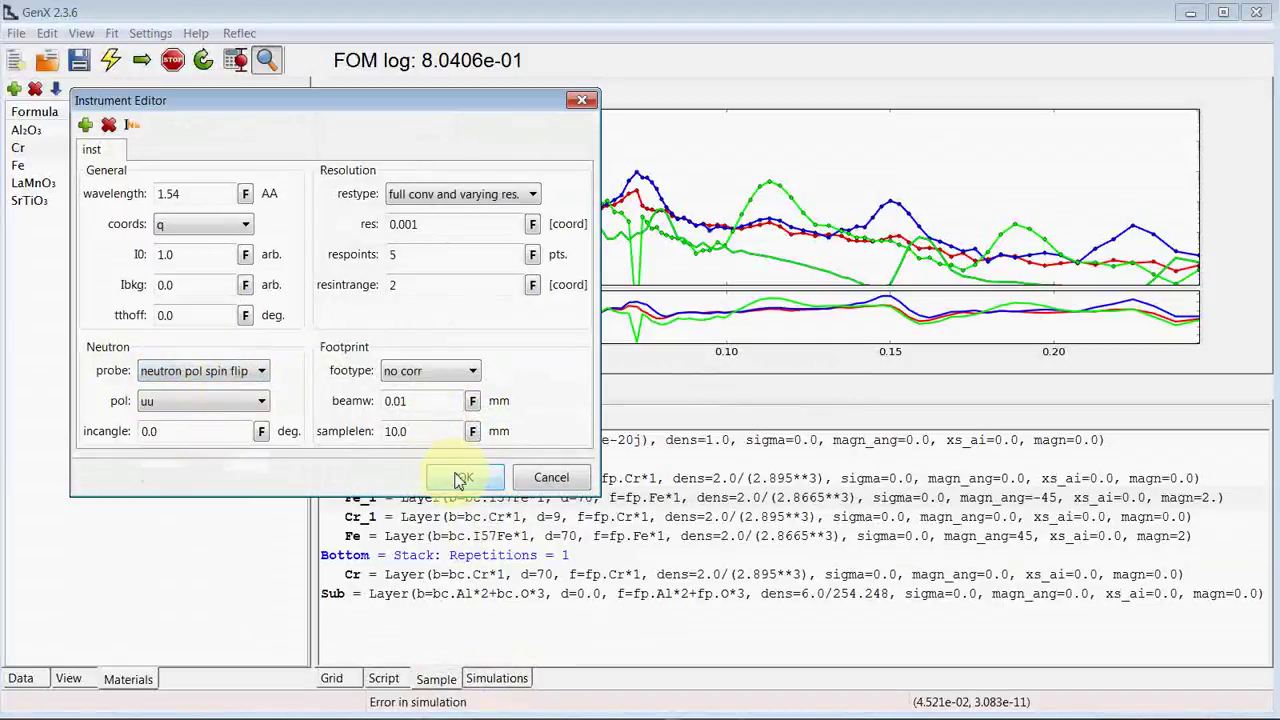
left_click(465, 477)
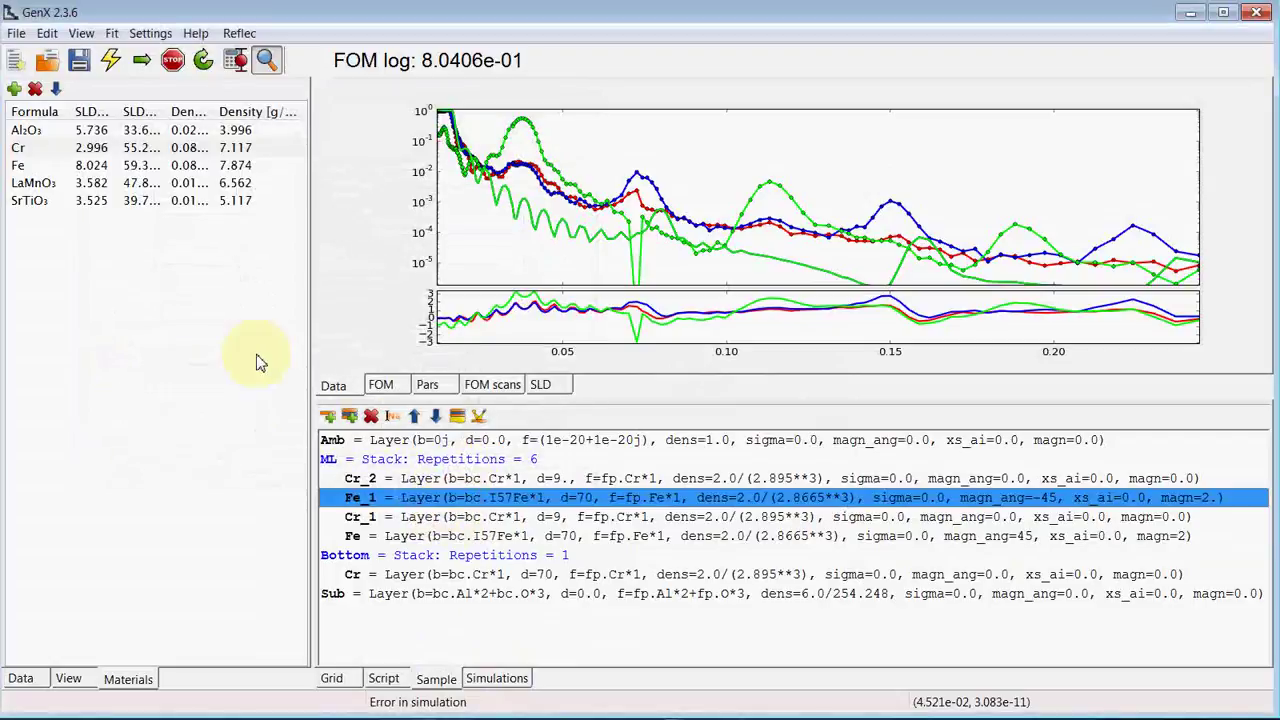
- Rerun the simulation with the spin-flip probe, reaching FOM 5.1864e-01
left_click(110, 60)
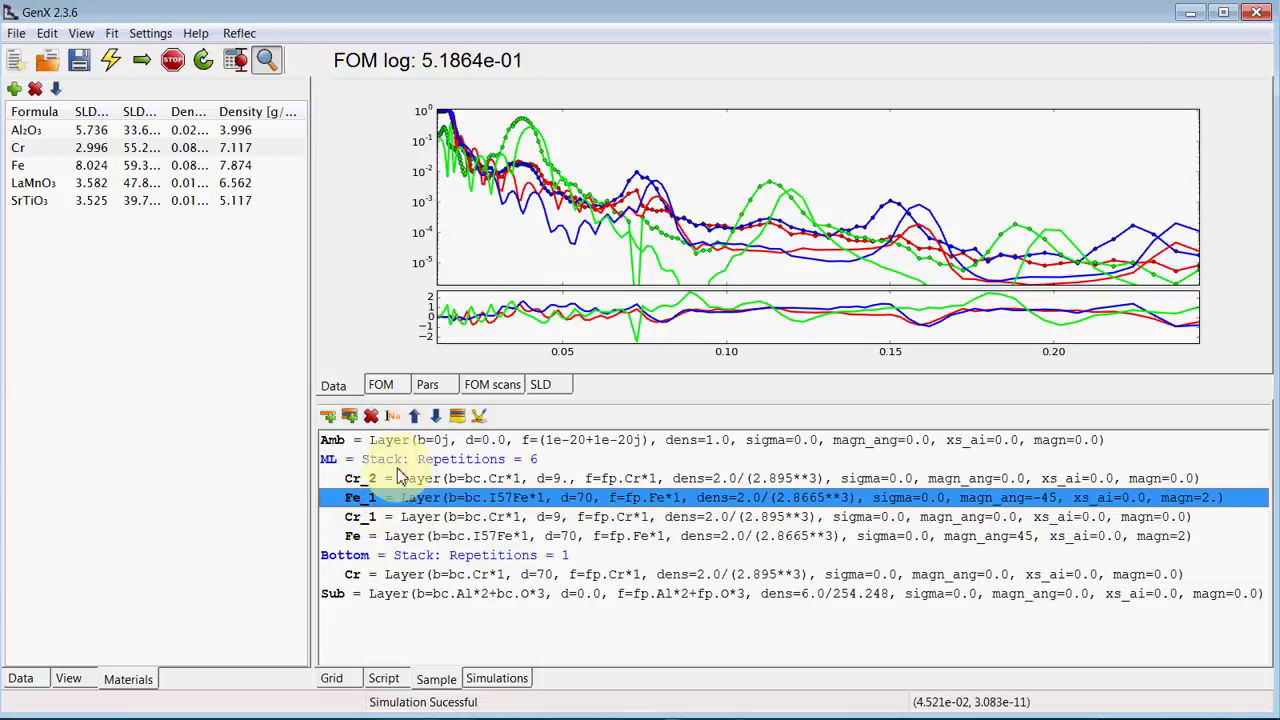
- Add Fe_1.setD(Fe.d) to the (++) simulation to tie Fe_1 thickness to Fe
left_click(499, 678)
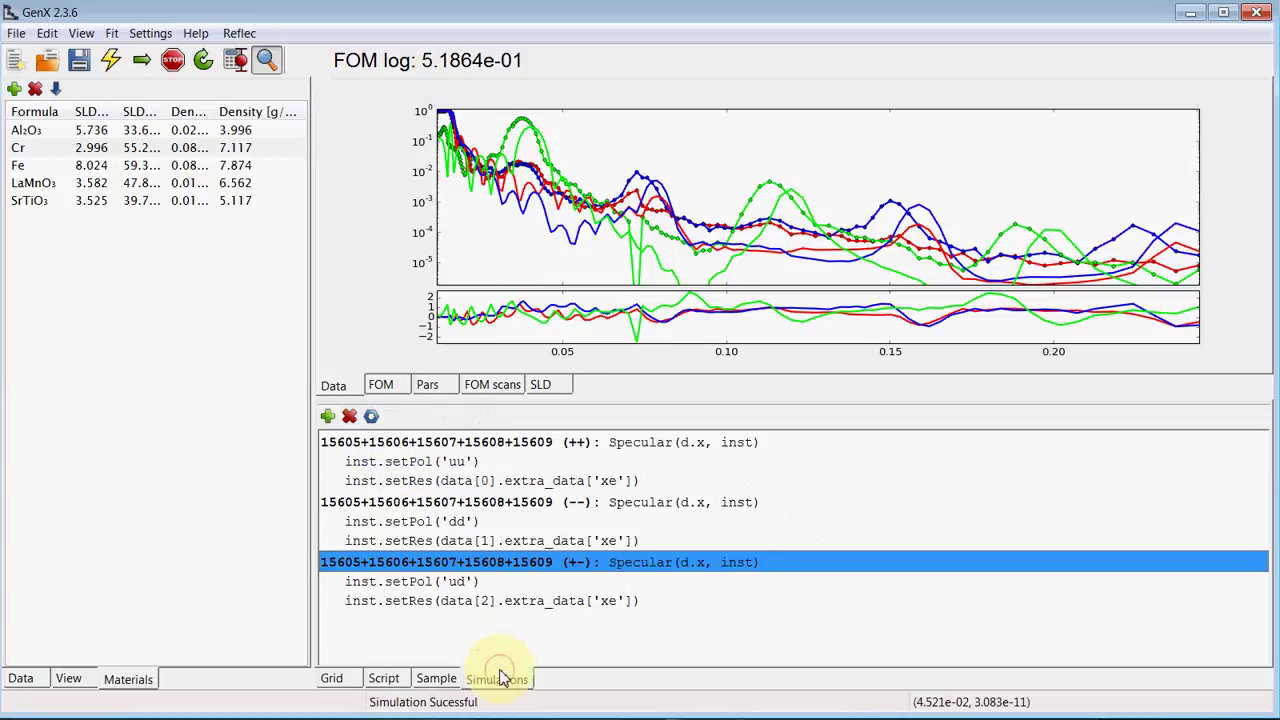
left_click(350, 444)
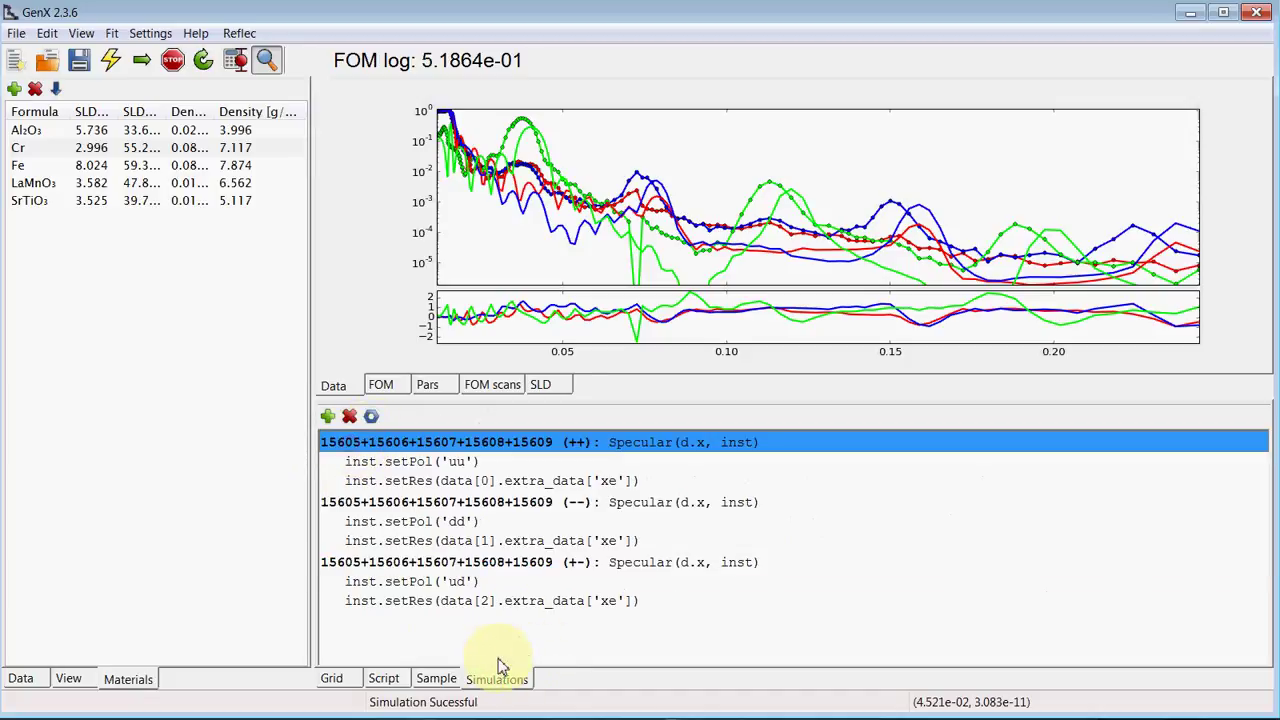
left_click(328, 417)
left_click(120, 149)
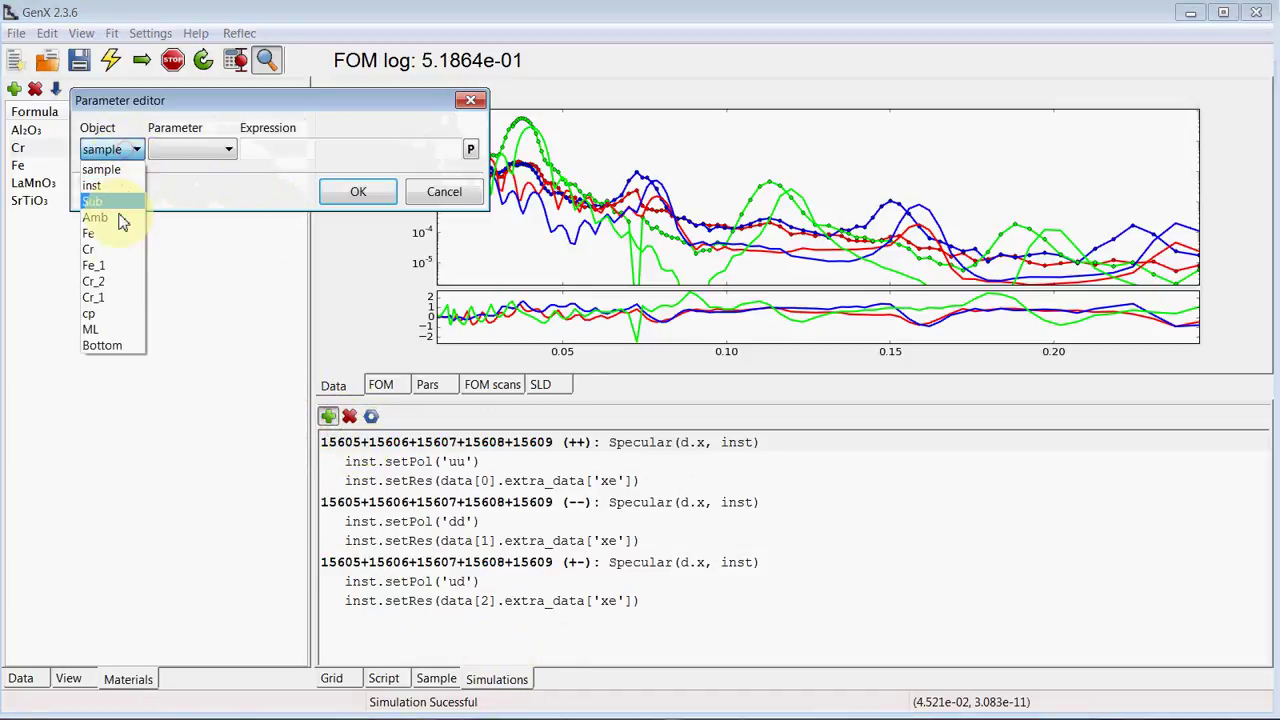
left_click(108, 268)
left_click(190, 149)
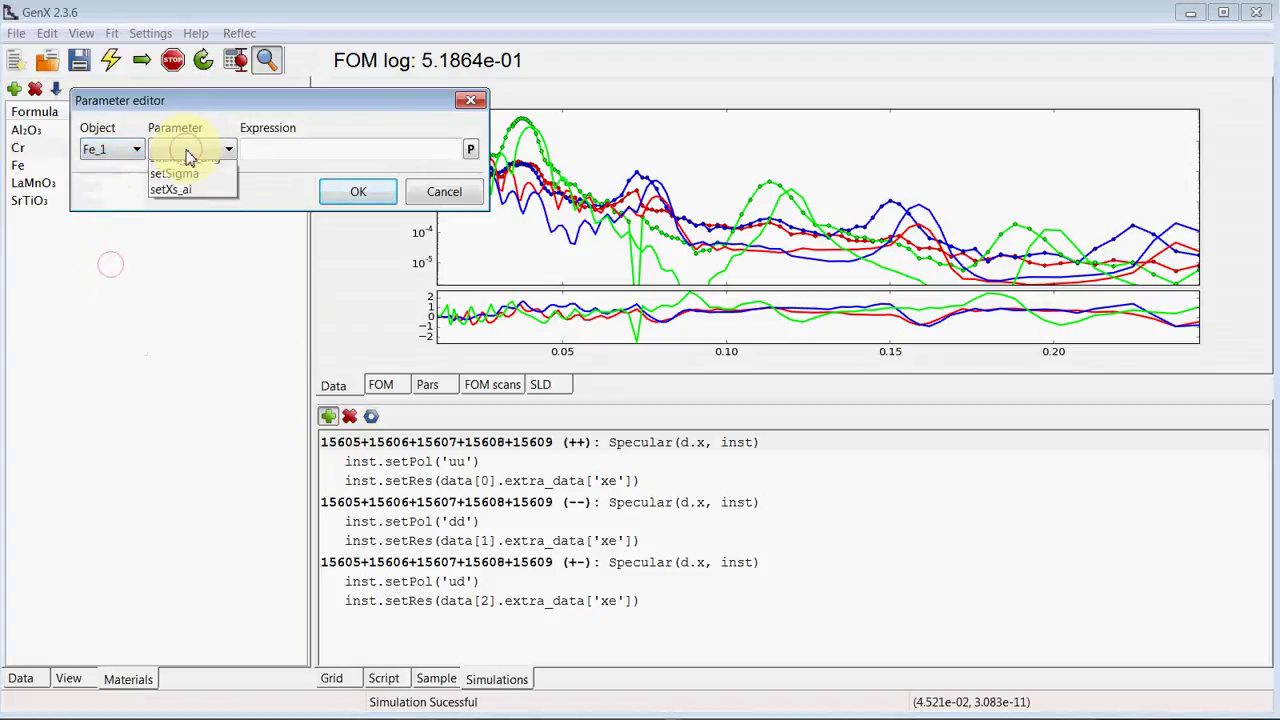
left_click(165, 217)
left_click(288, 149)
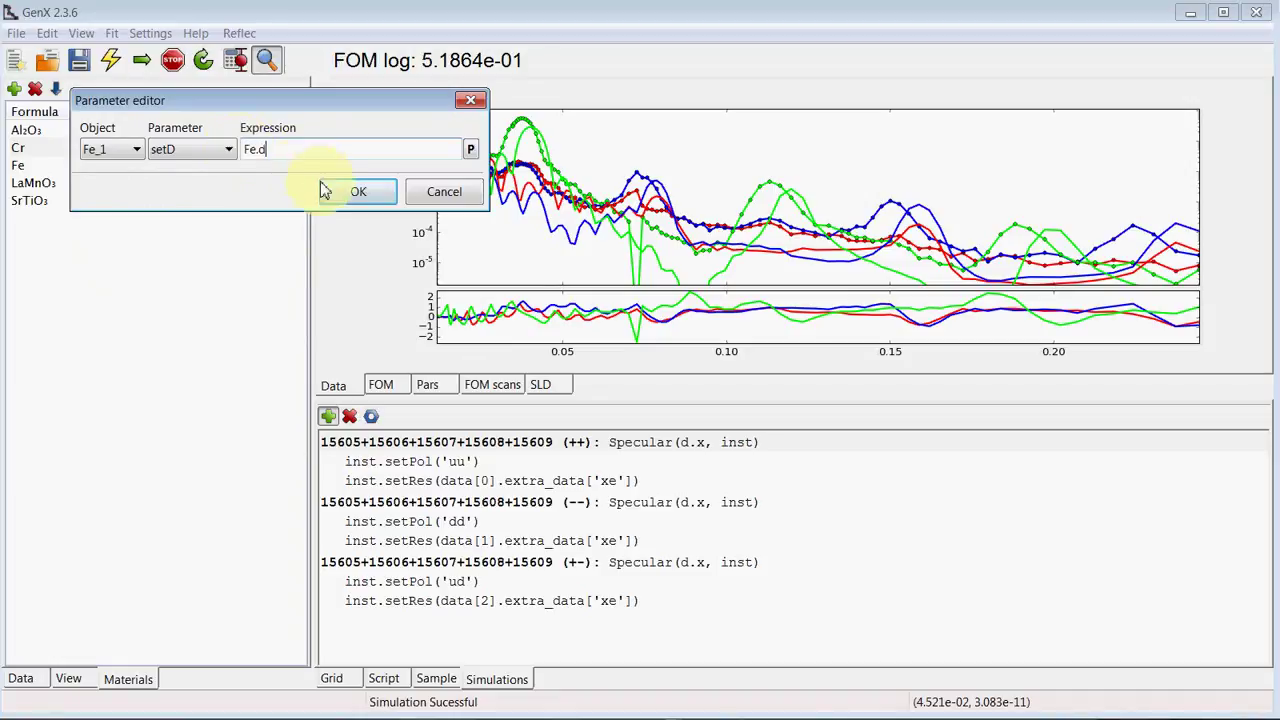
left_click(349, 193)
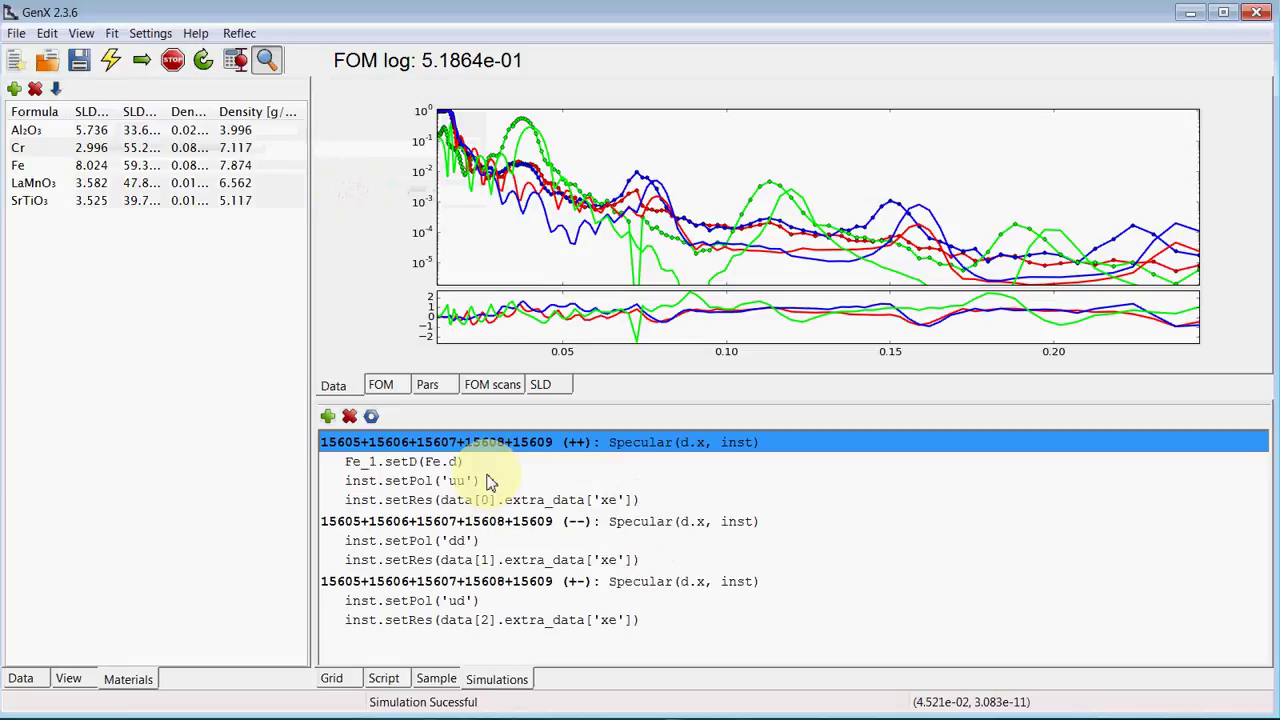
- Define a new user variable Dbi with value 80 in the user variables editor
left_click(371, 418)
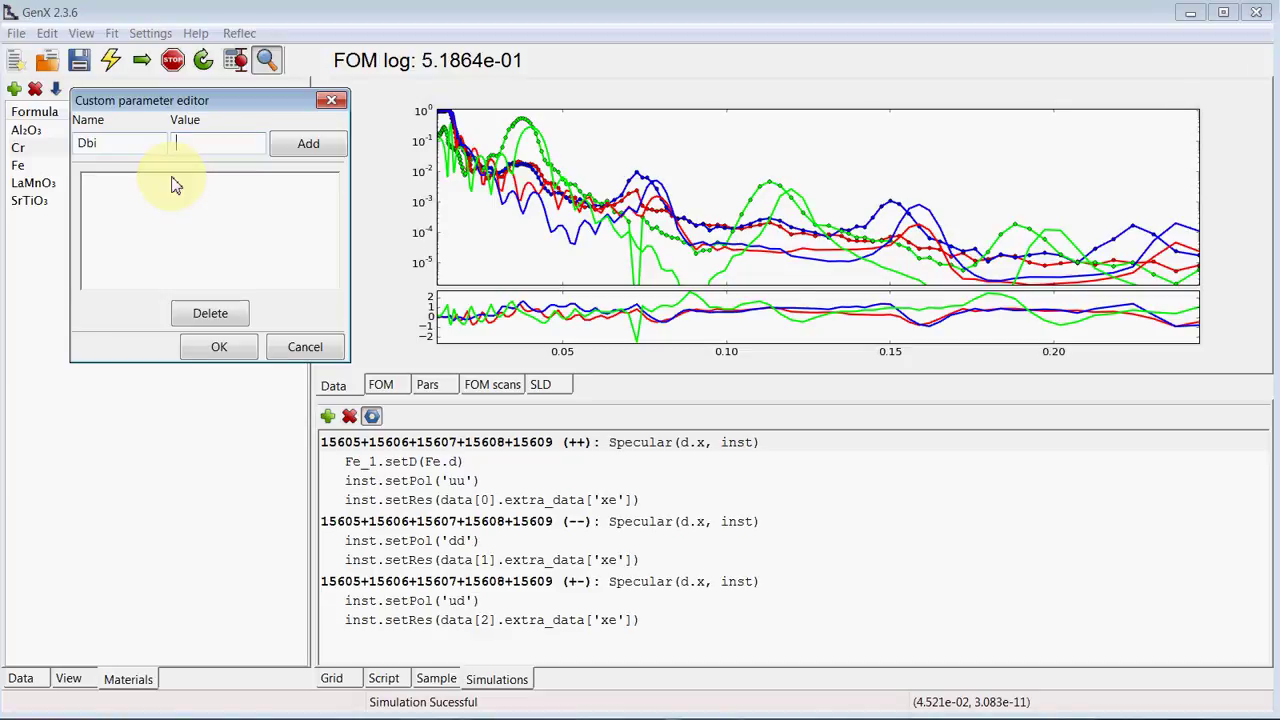
left_click(306, 146)
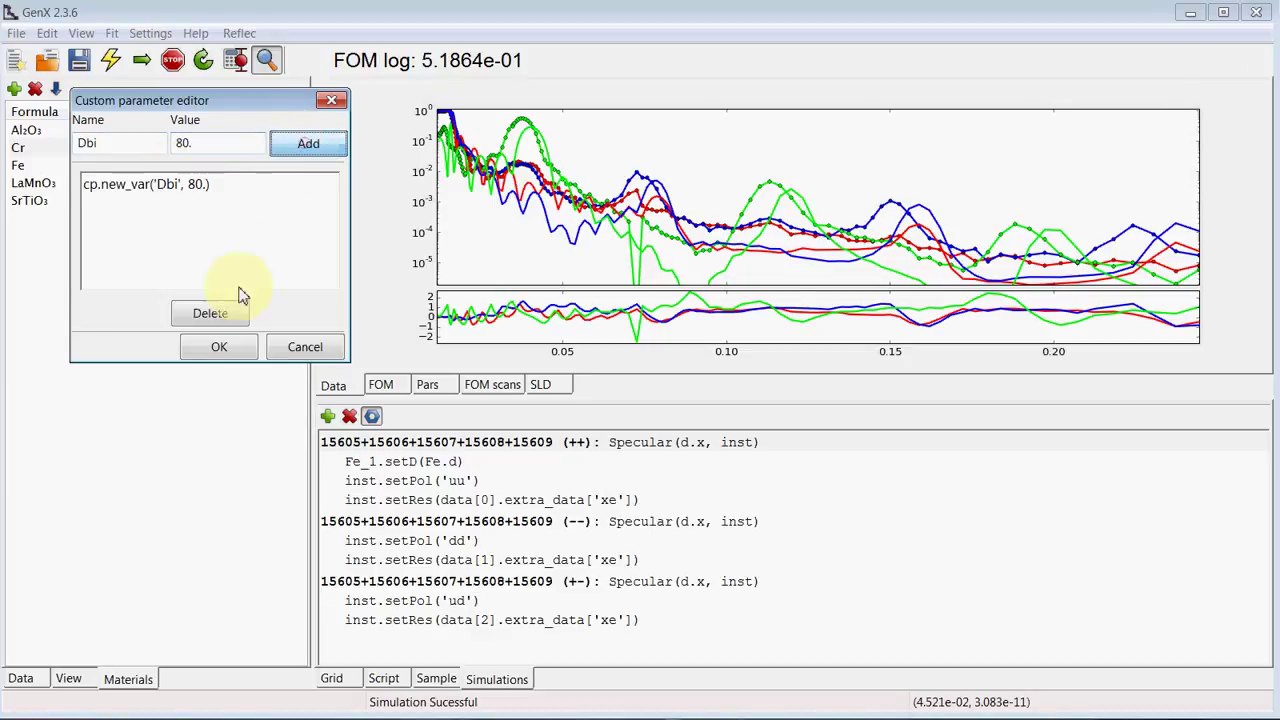
left_click(214, 348)
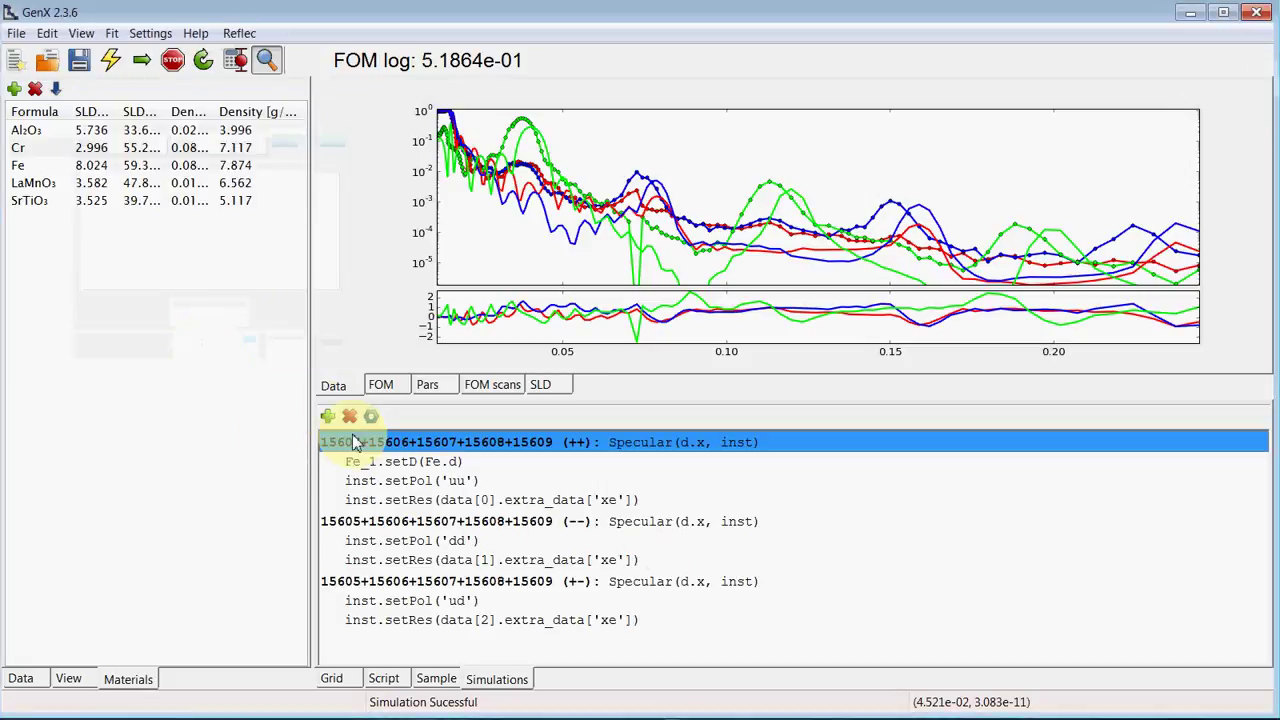
- Add a simulation command setting Cr_1.setD to cp.Dbi-Fe.d
left_click(326, 416)
left_click(105, 150)
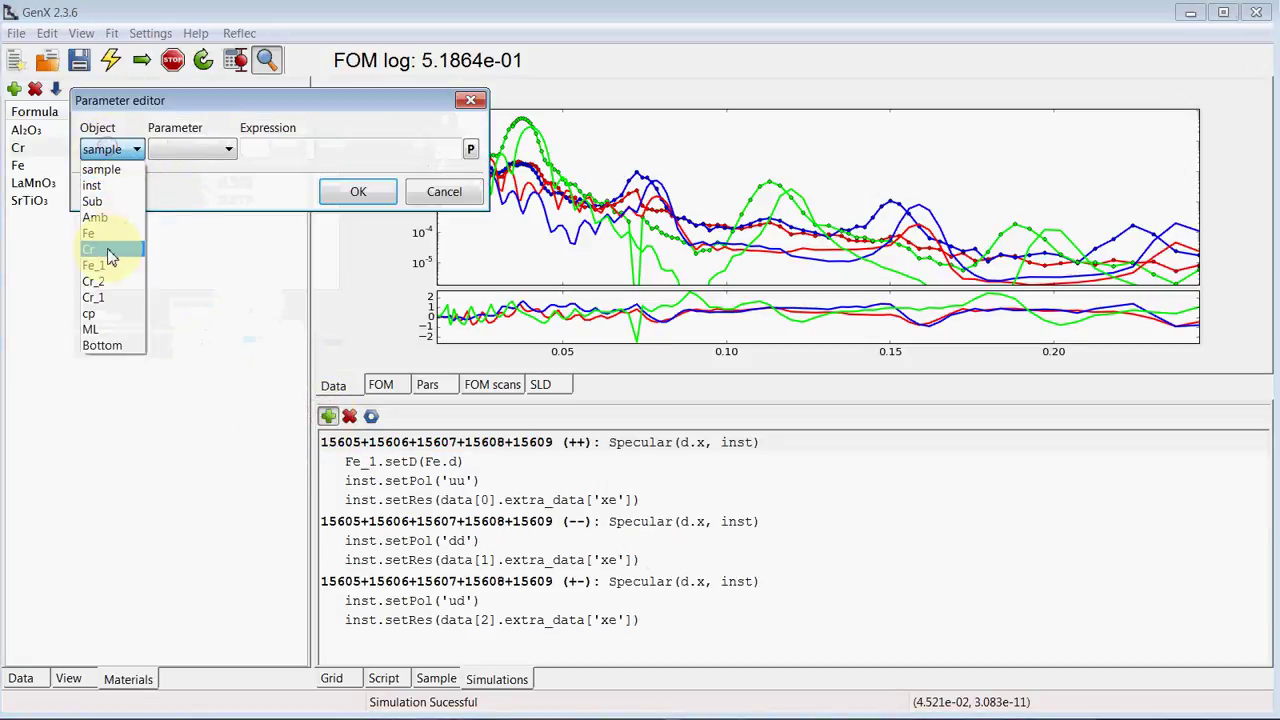
left_click(94, 297)
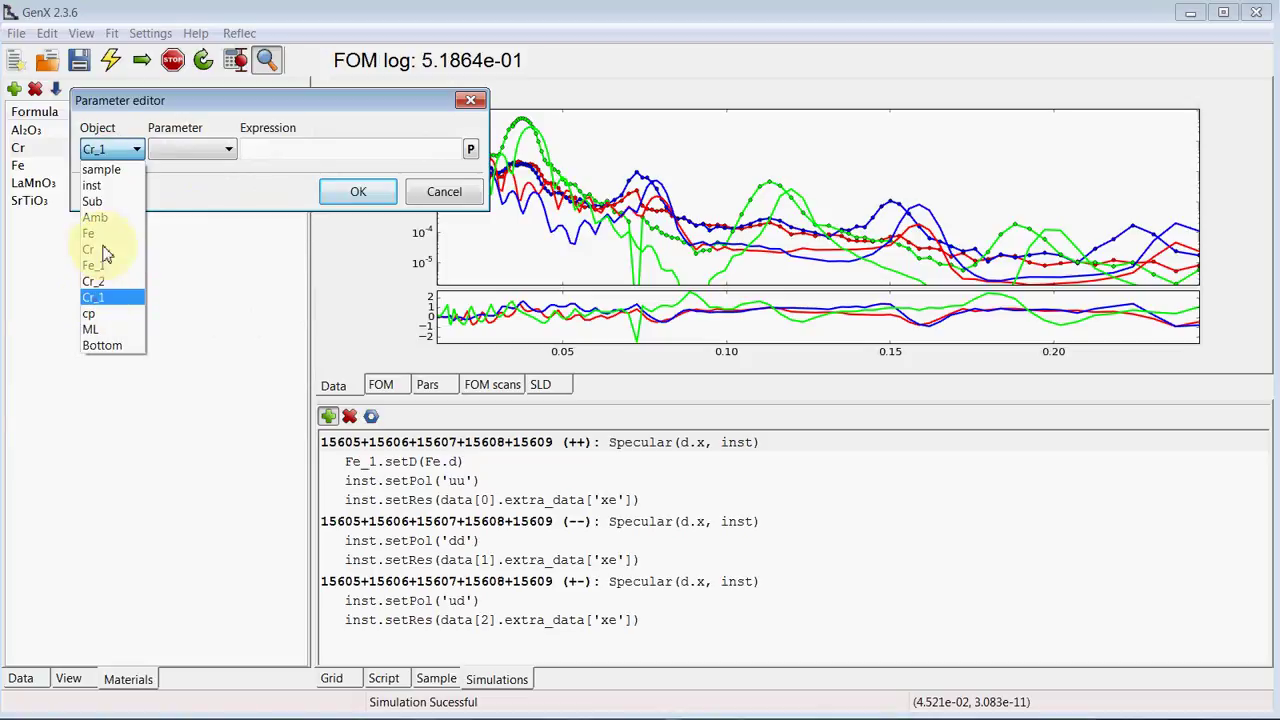
left_click(205, 149)
left_click(163, 217)
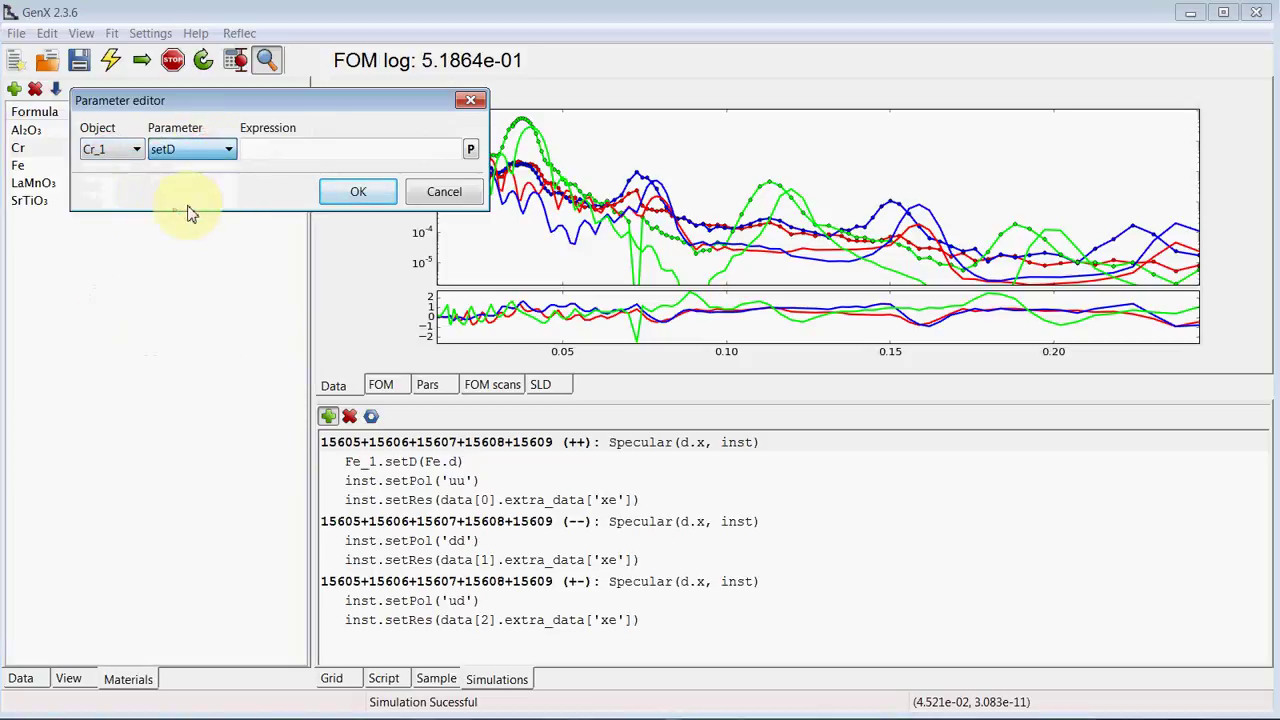
left_click(277, 152)
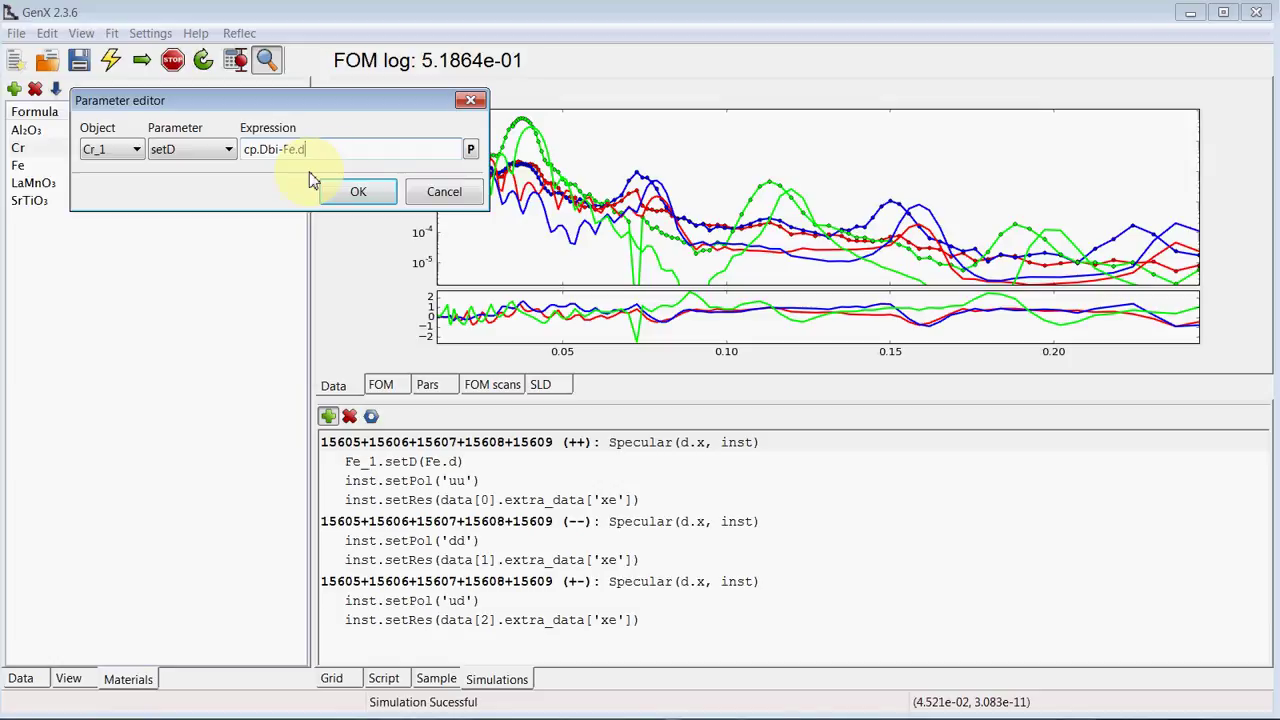
left_click(354, 192)
- Add Cr_2.setD(cp.Dbi-Fe.d) to the simulation script and re-simulate
left_click(326, 418)
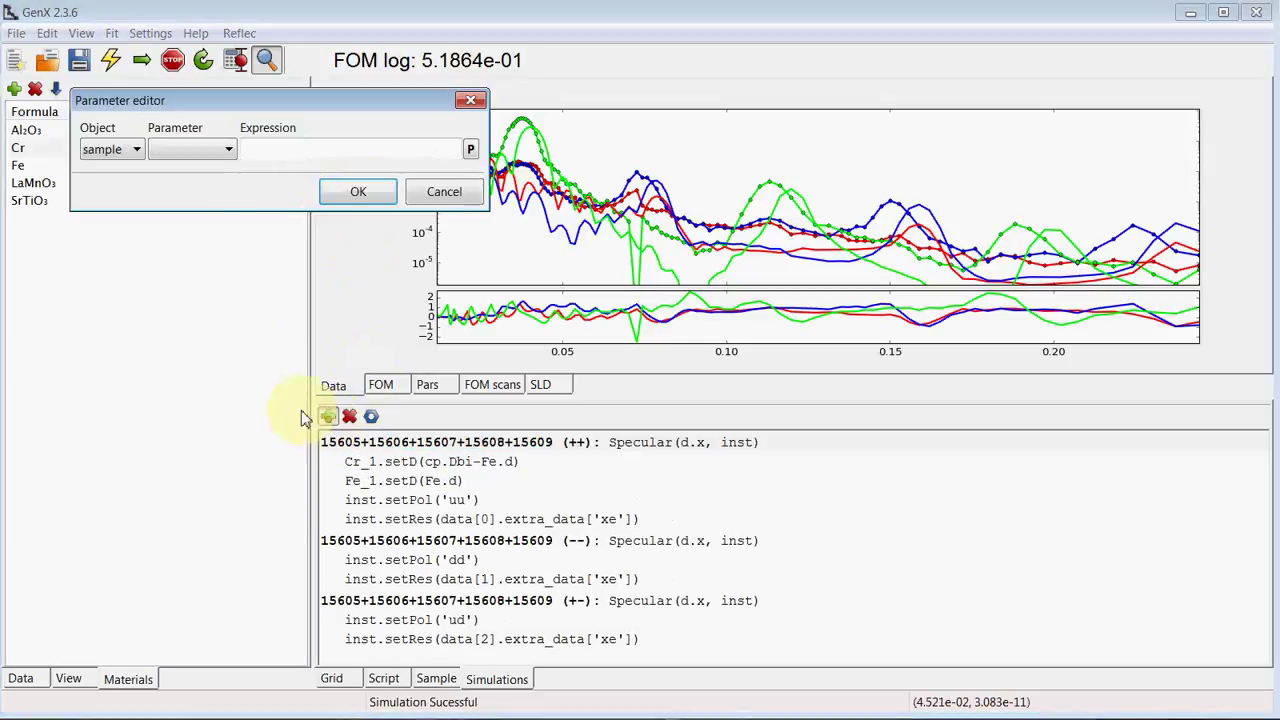
left_click(112, 149)
left_click(100, 279)
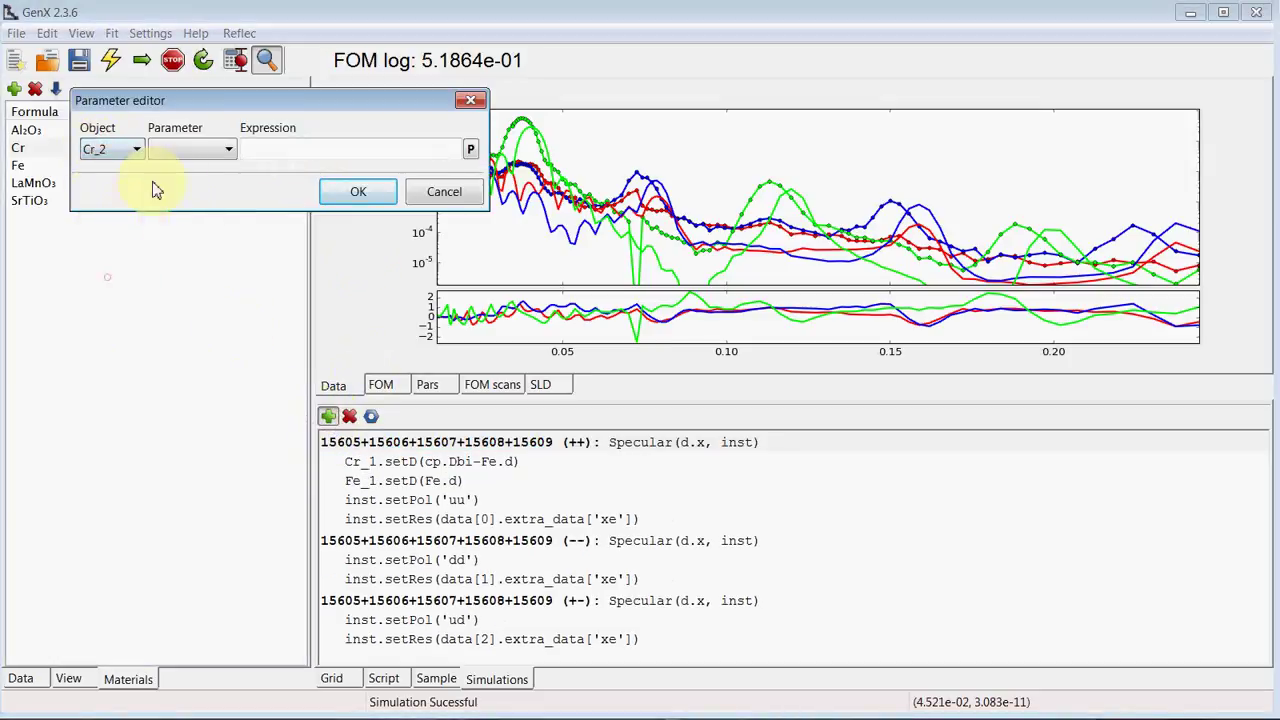
left_click(185, 149)
left_click(162, 220)
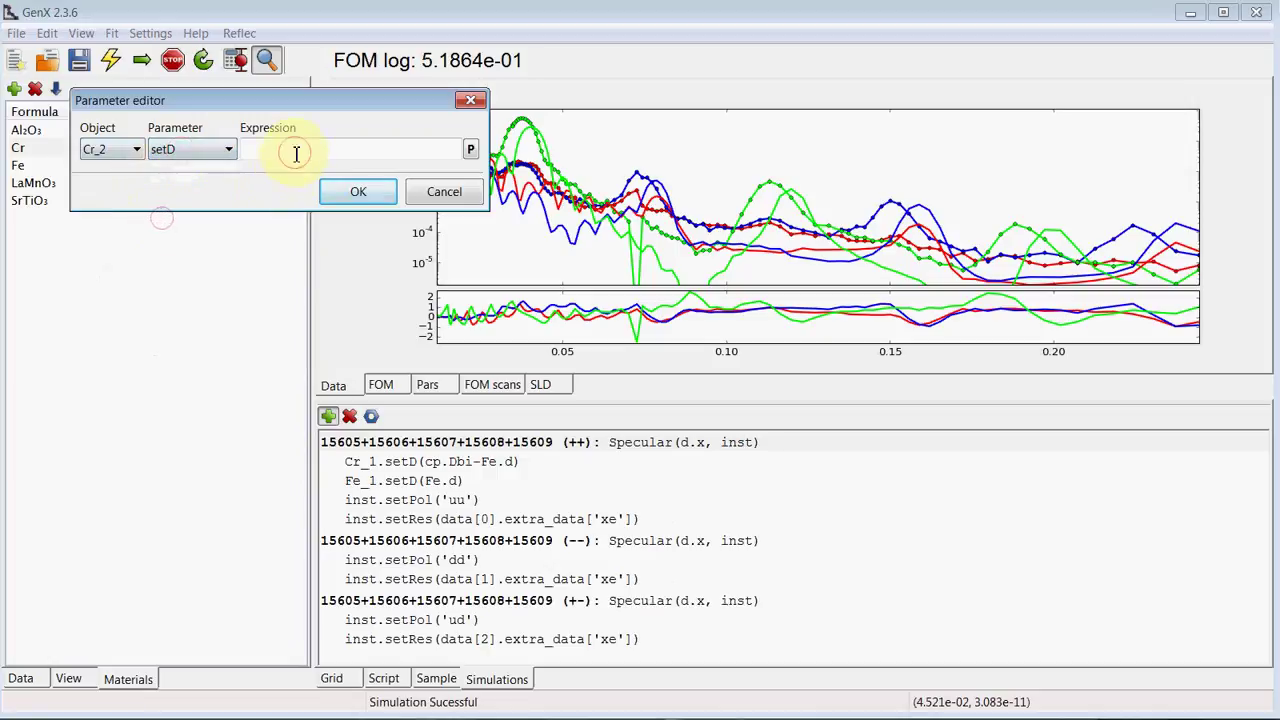
left_click(290, 148)
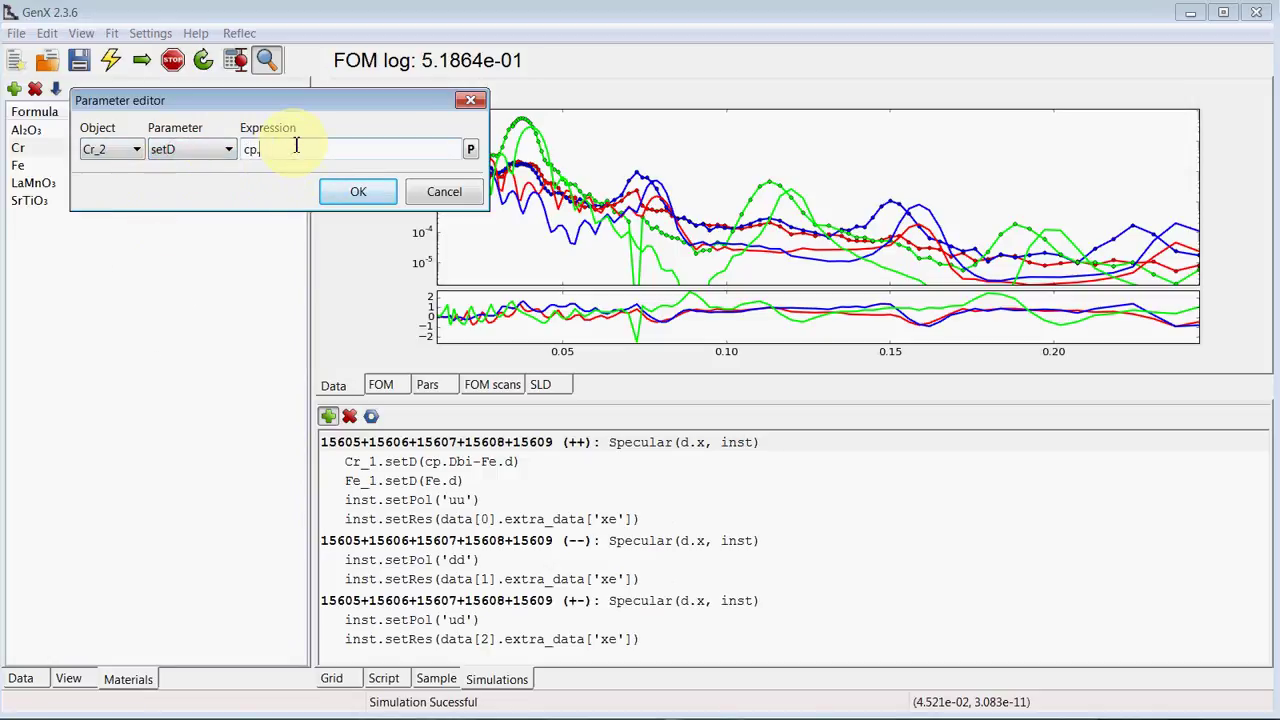
type("cp.Dbi-Fe.d")
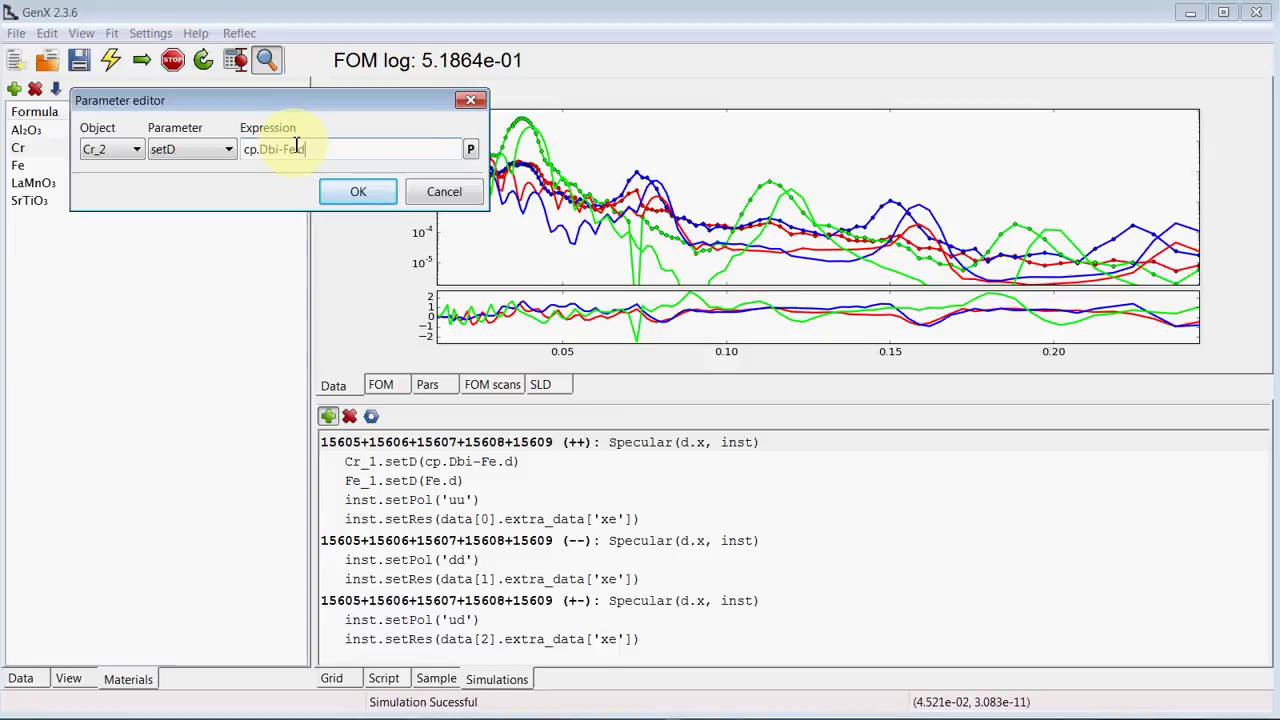
key("Return")
left_click(110, 59)
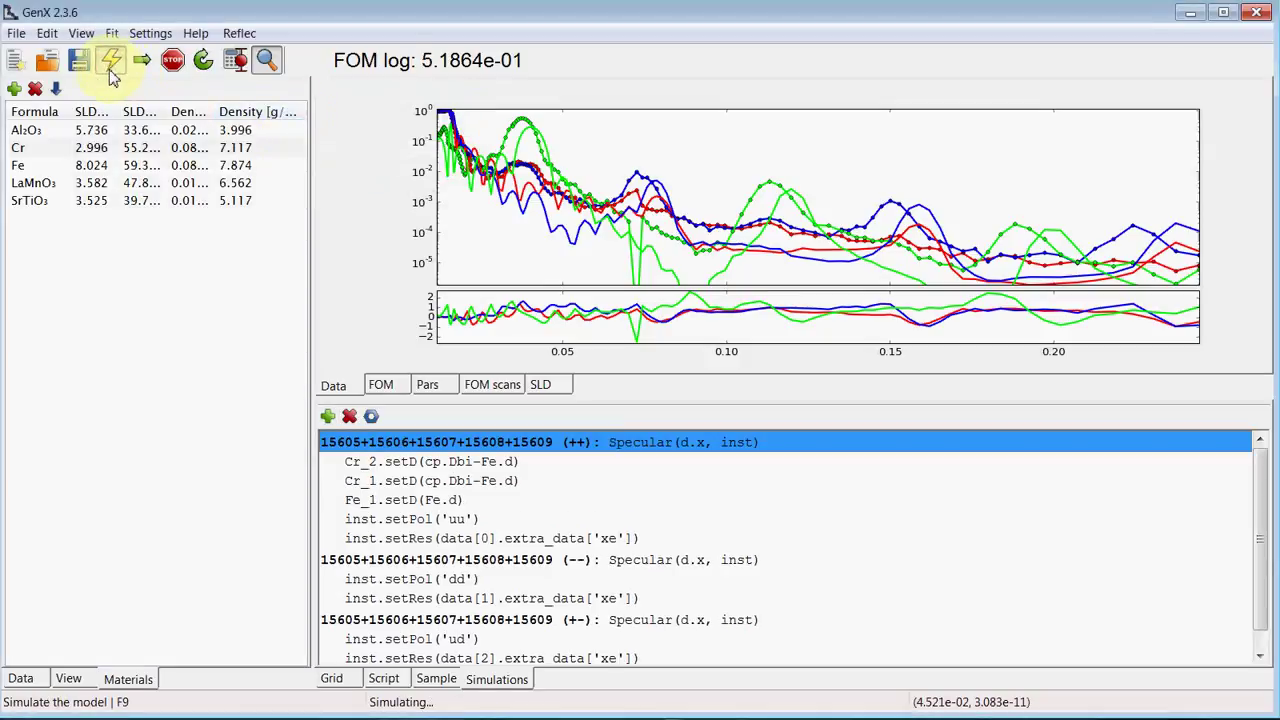
- Add cp.setDbi as a new row in the fit parameter grid
left_click(331, 678)
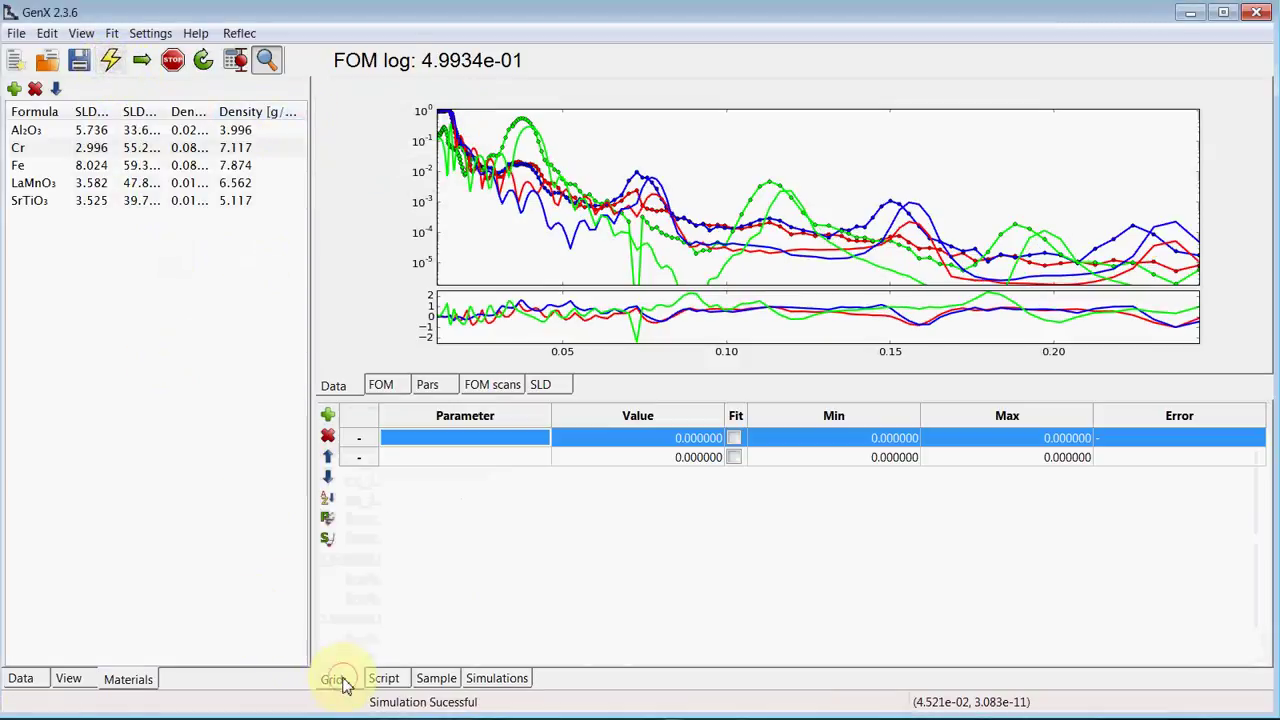
left_click(452, 464)
left_click(452, 464)
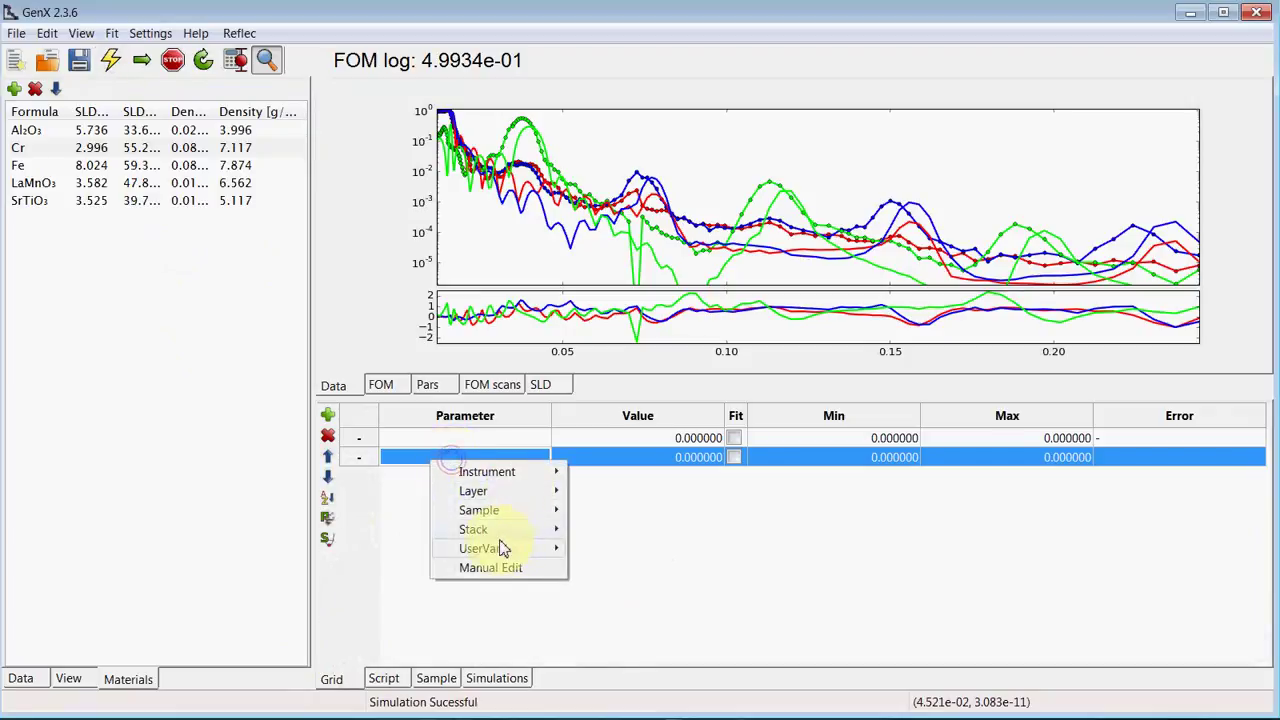
mouse_move(543, 551)
mouse_move(590, 558)
left_click(705, 549)
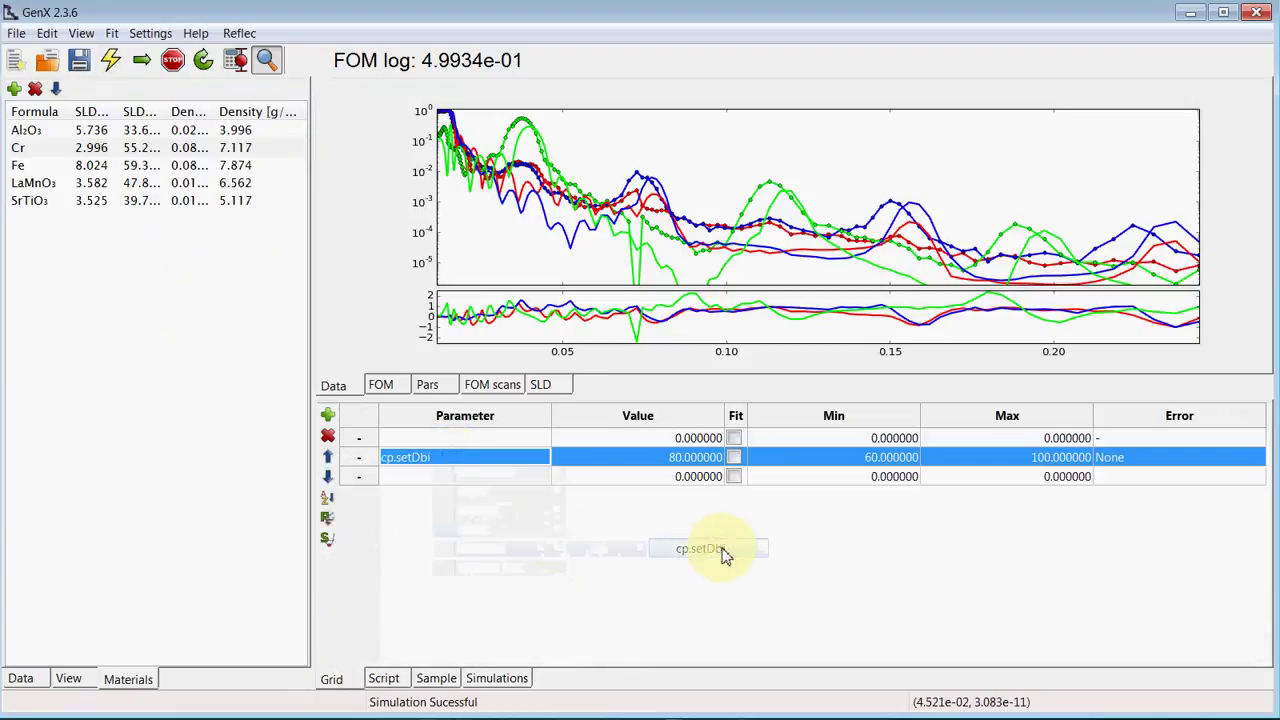
- Add Fe.setD to the grid with value 60 and re-simulate
left_click(396, 480)
left_click(396, 485)
mouse_move(505, 510)
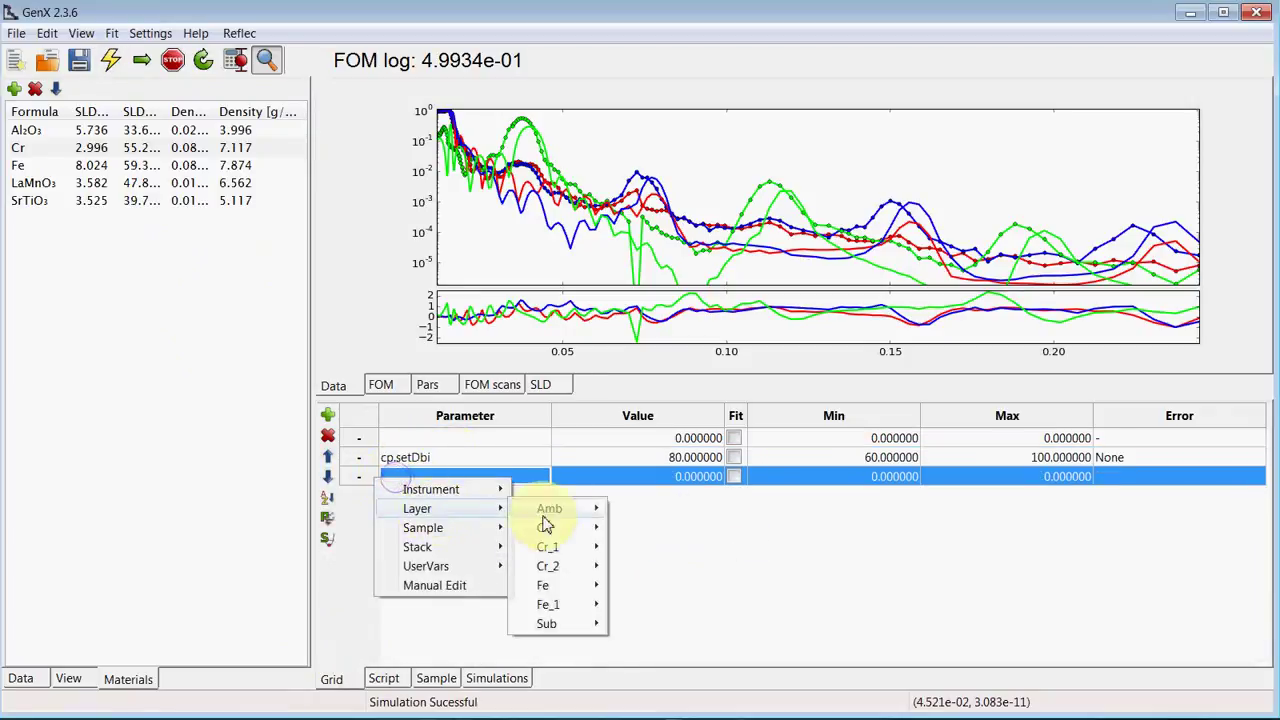
mouse_move(543, 587)
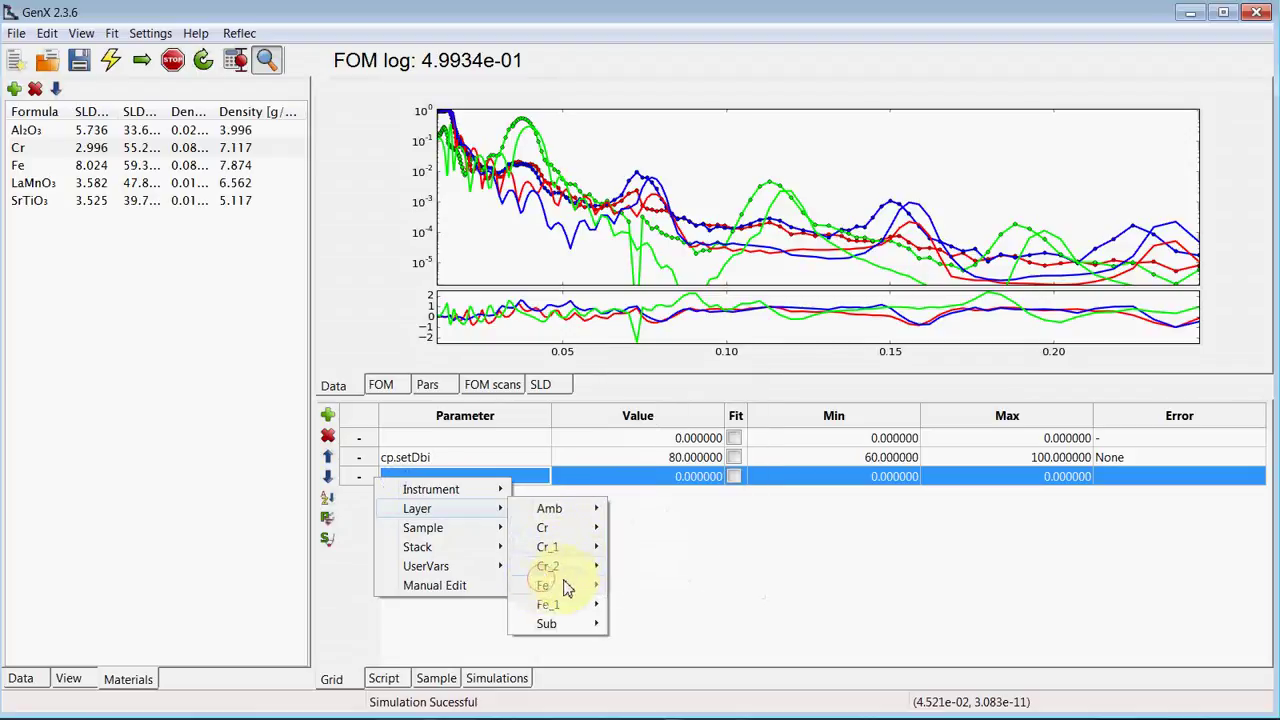
left_click(660, 433)
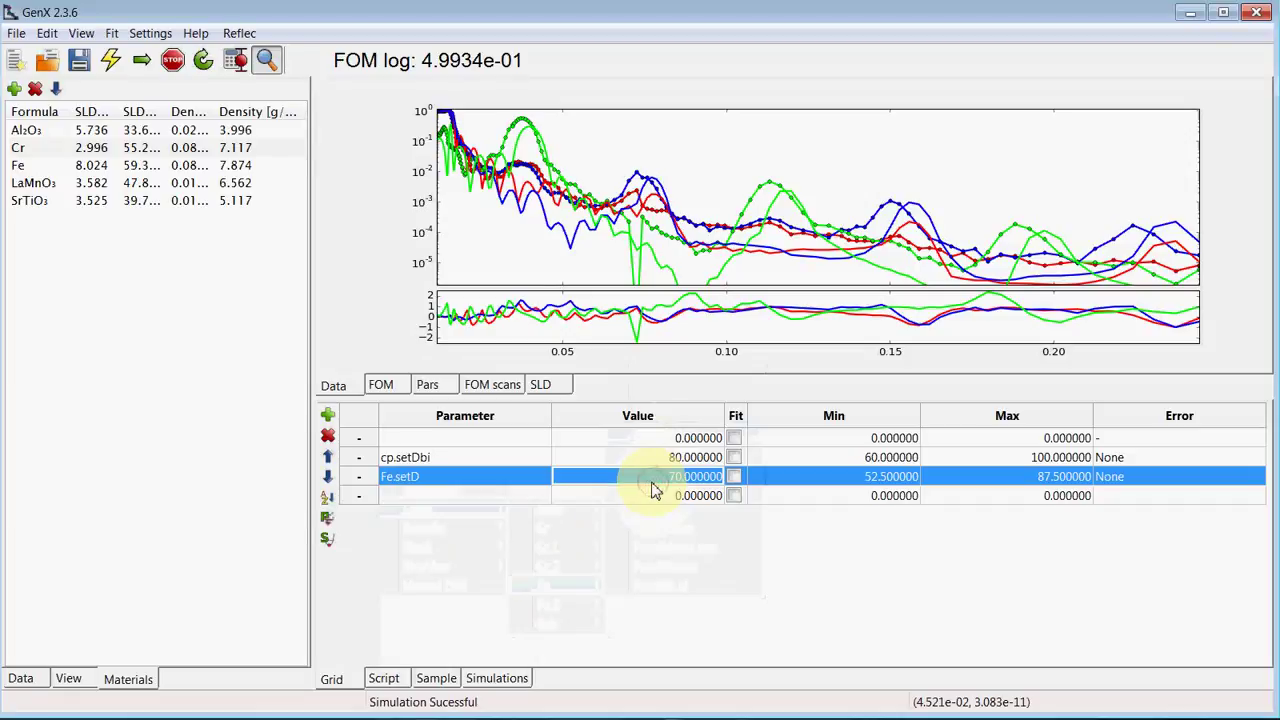
type("60")
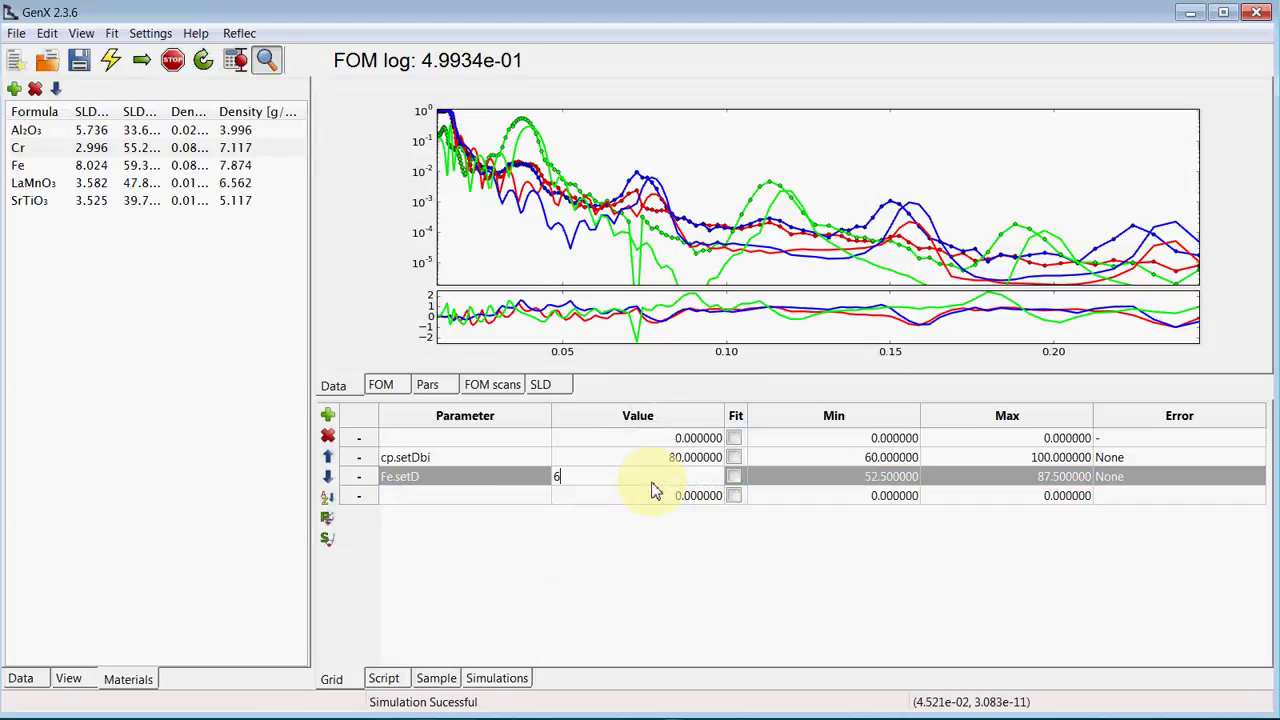
key("Return")
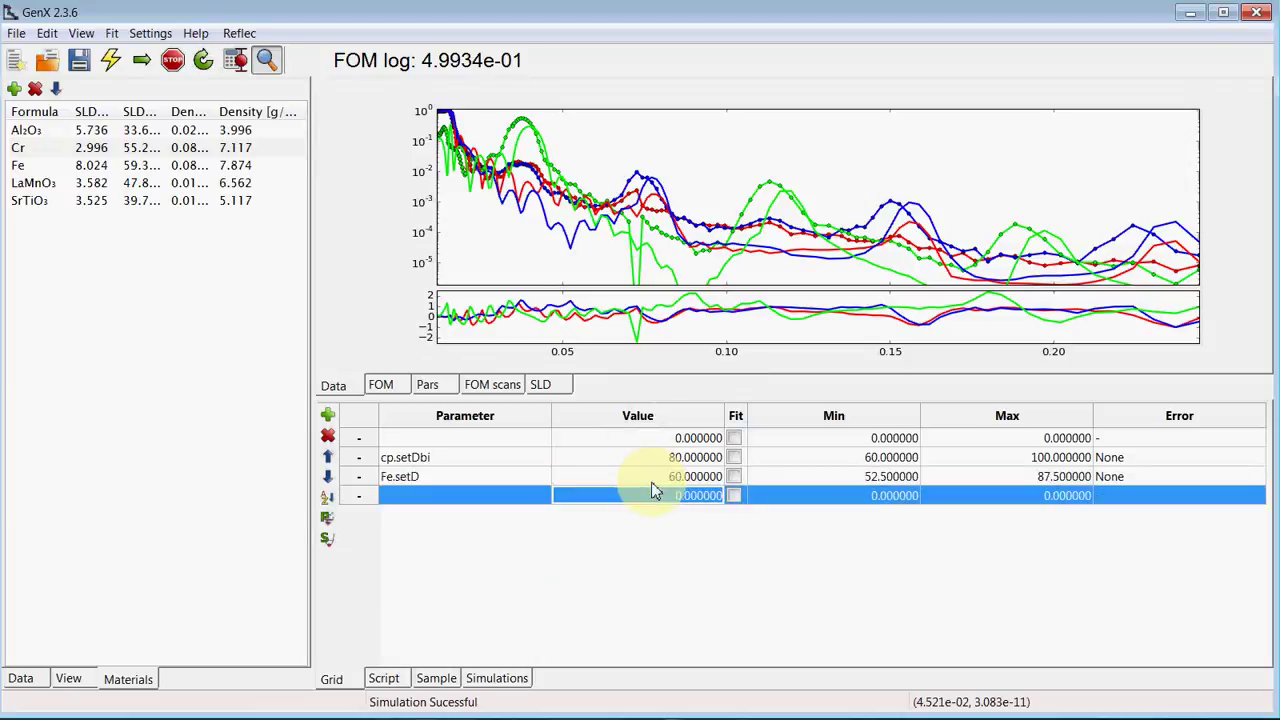
left_click(111, 61)
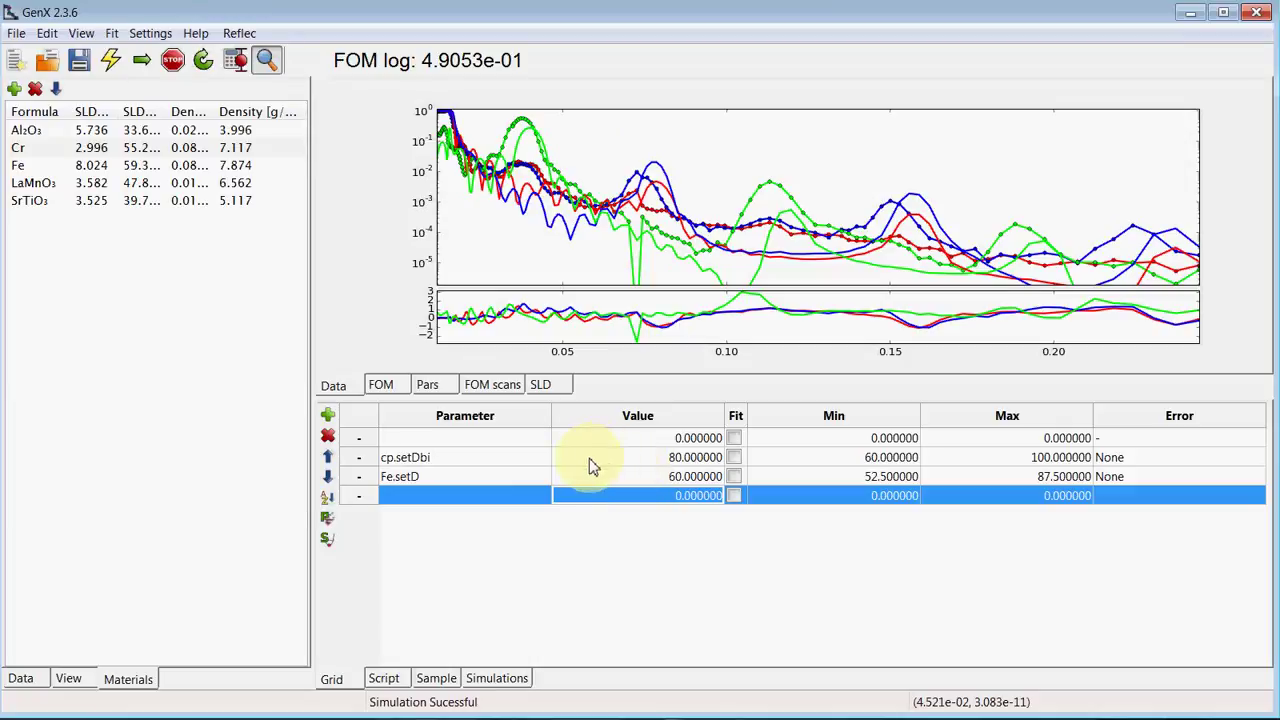
- Switch to the SLD plot, enter 70 for Fe.setD, and re-simulate
left_click(545, 390)
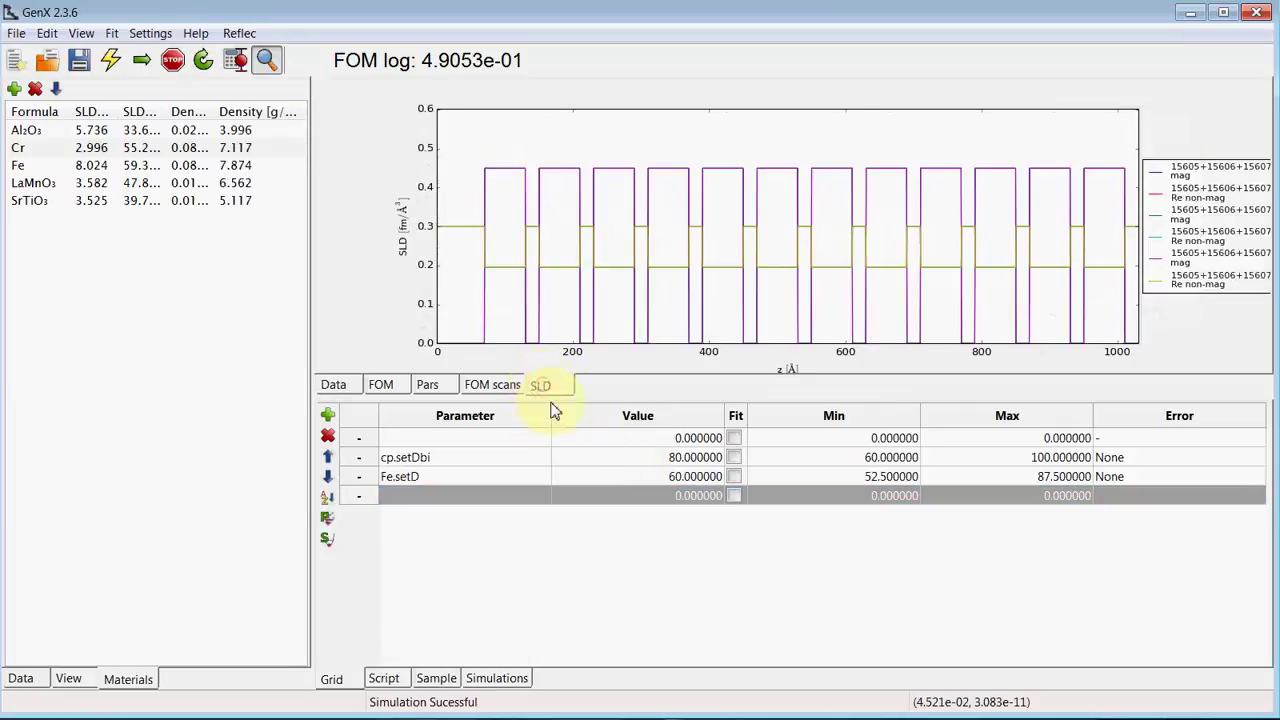
left_click(660, 484)
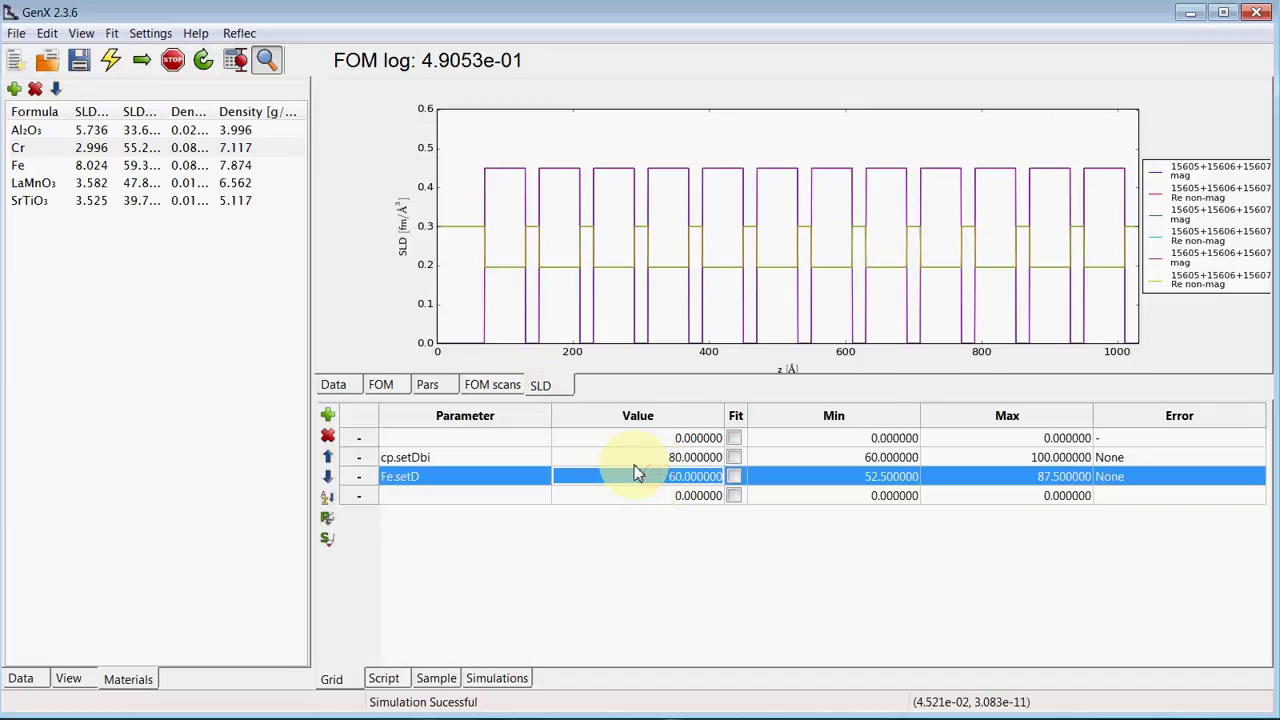
type("70")
key("Return")
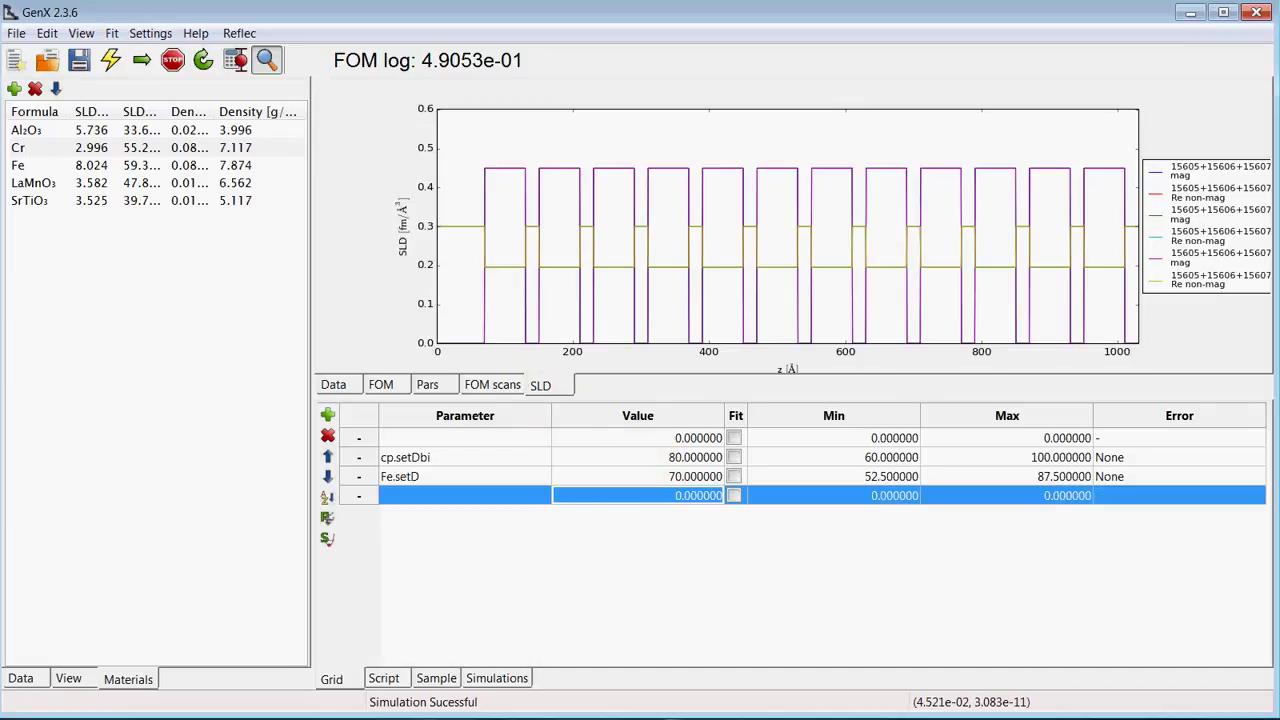
left_click(113, 77)
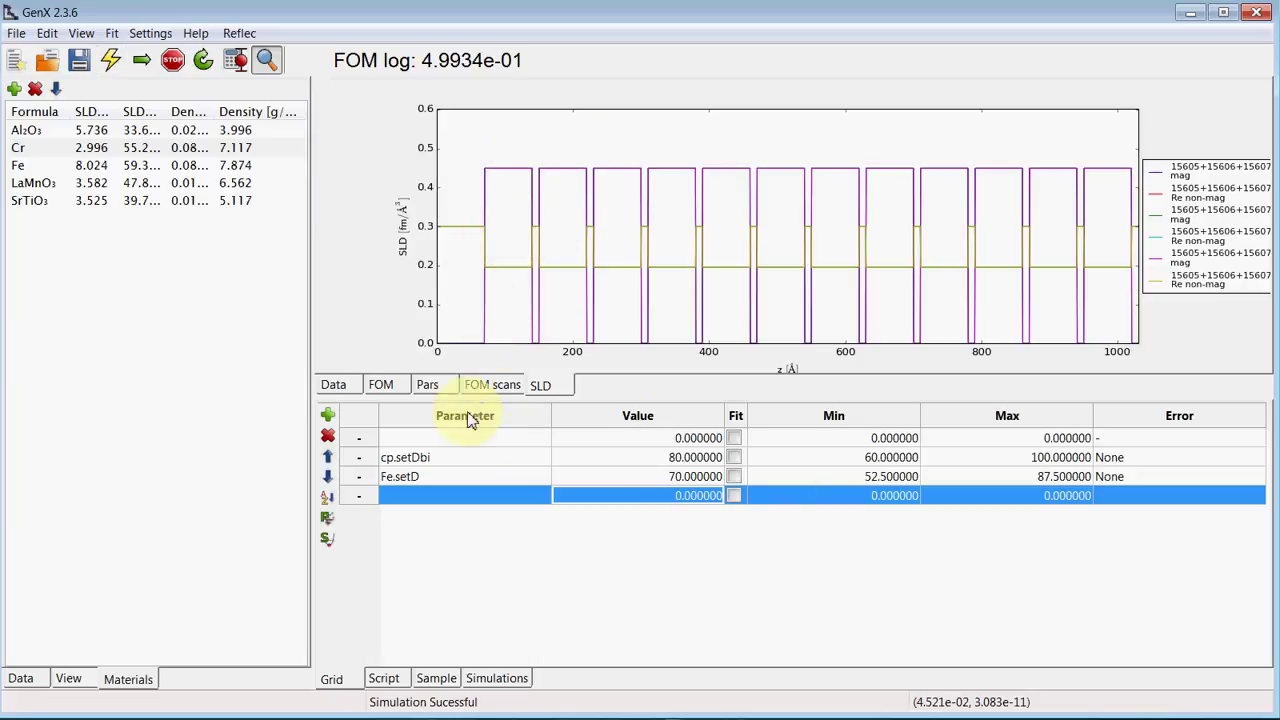
- On the data plot, try cp.setDbi at 85 then 84, simulating after each
left_click(336, 387)
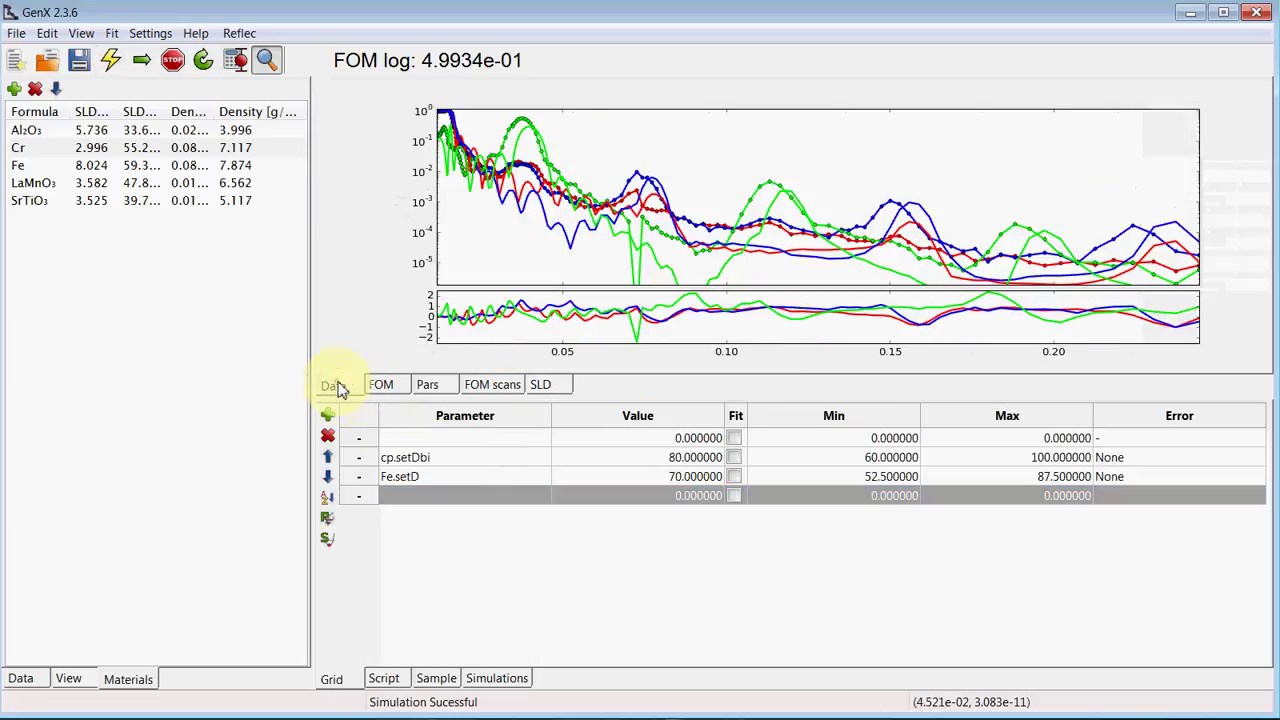
left_click(655, 457)
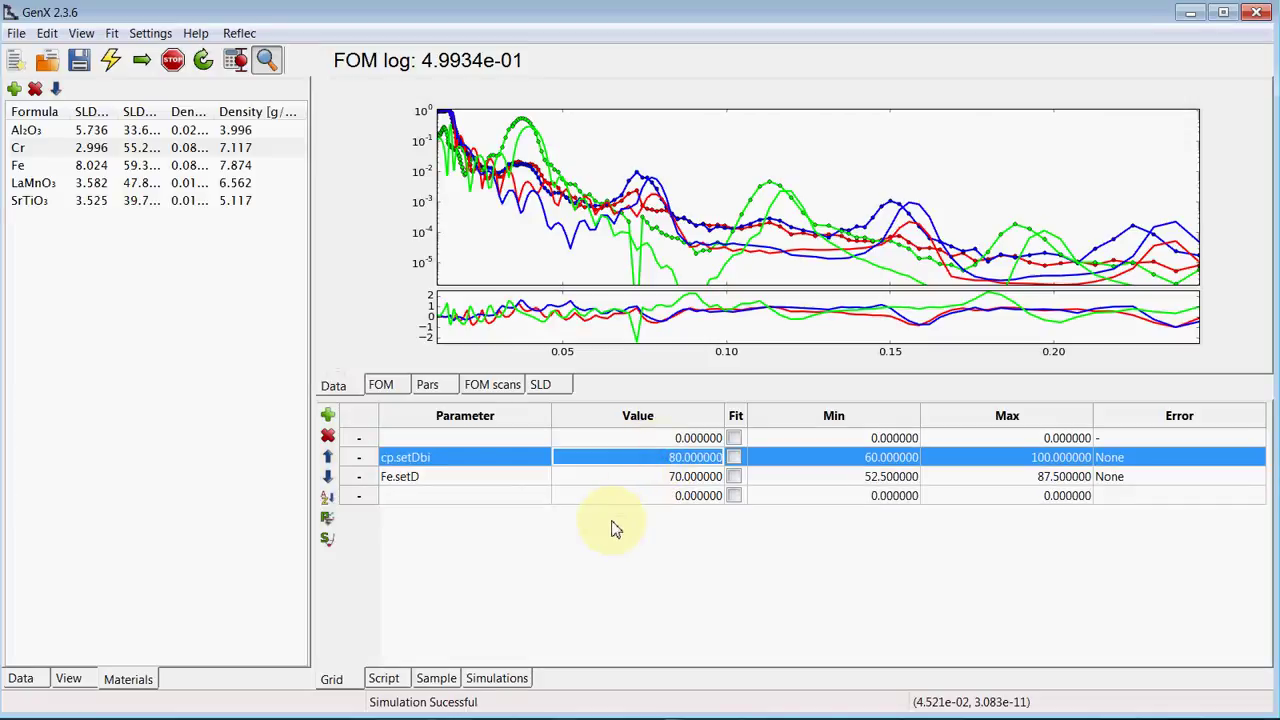
type("85")
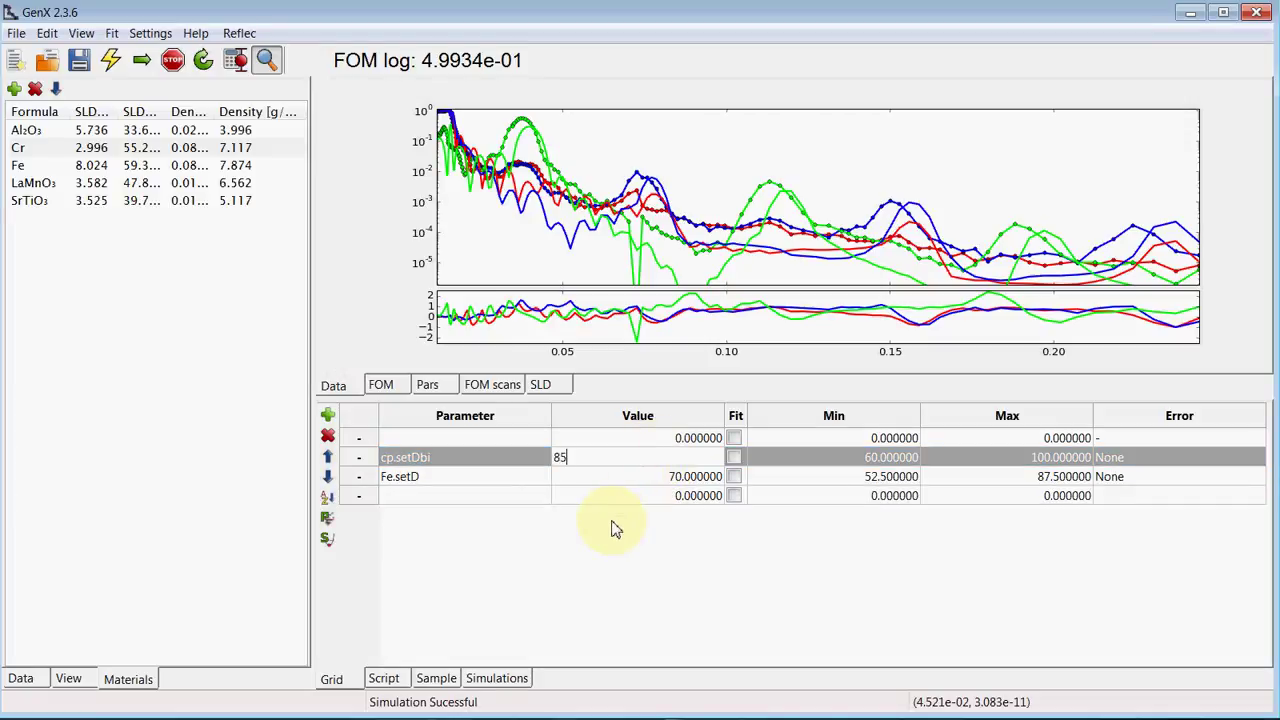
key("Return")
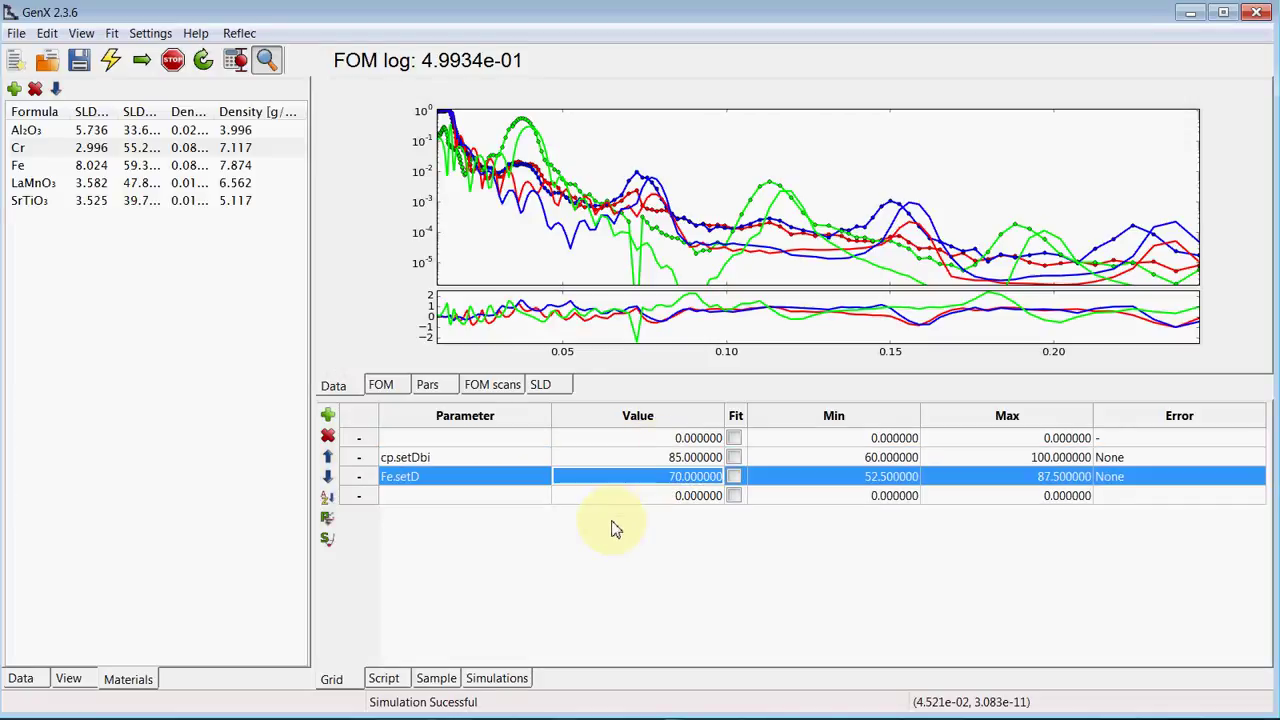
left_click(110, 62)
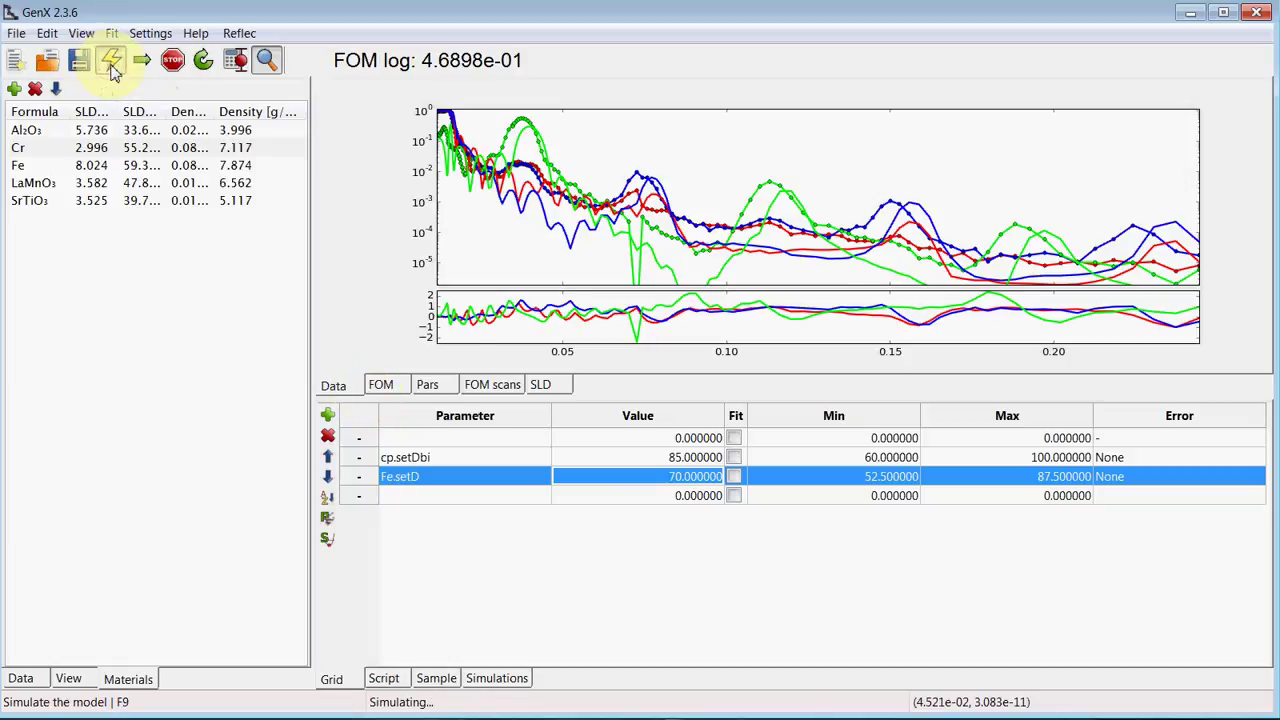
left_click(660, 460)
type("84")
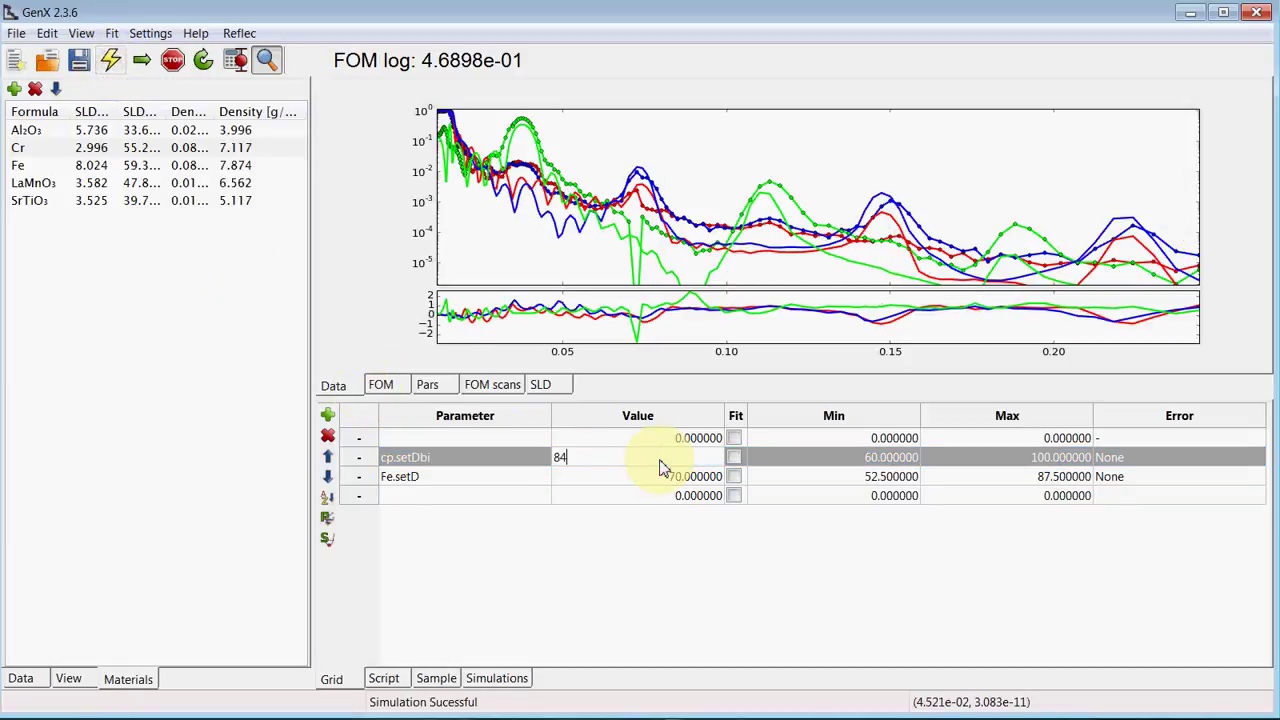
key("Return")
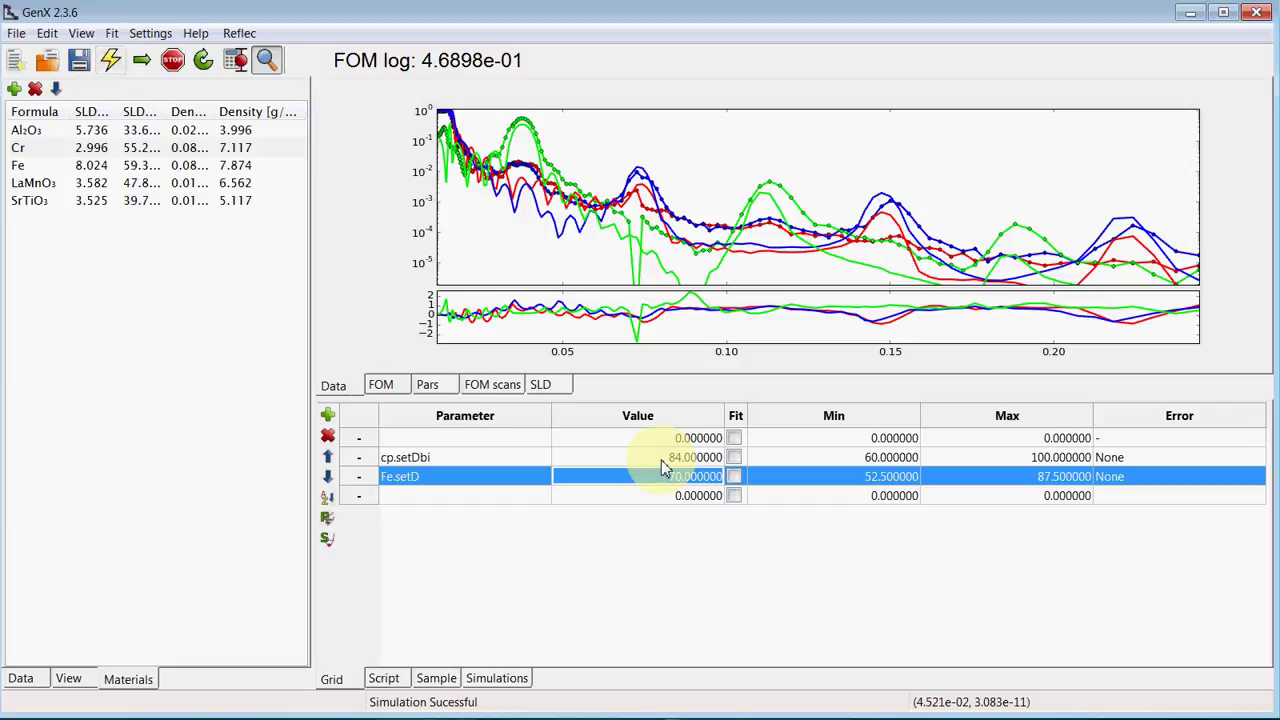
left_click(110, 62)
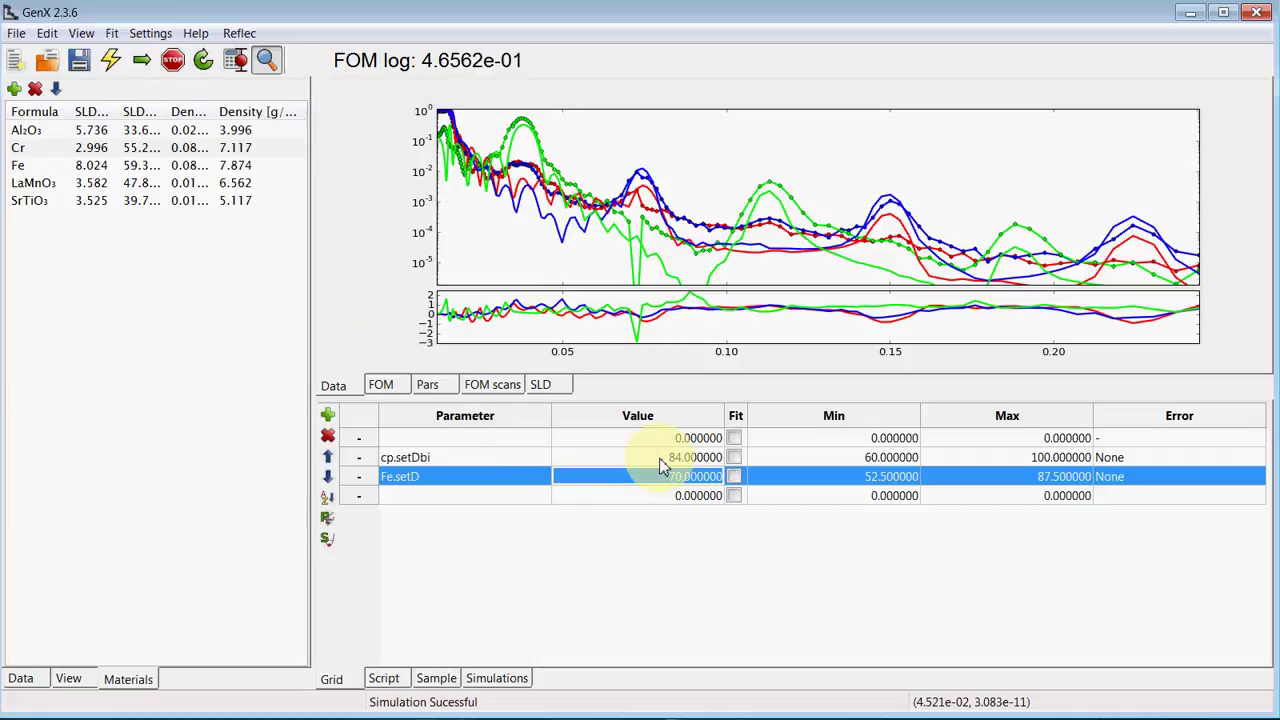
- Mark Fe.setD for fitting and set its maximum to 82
left_click(734, 477)
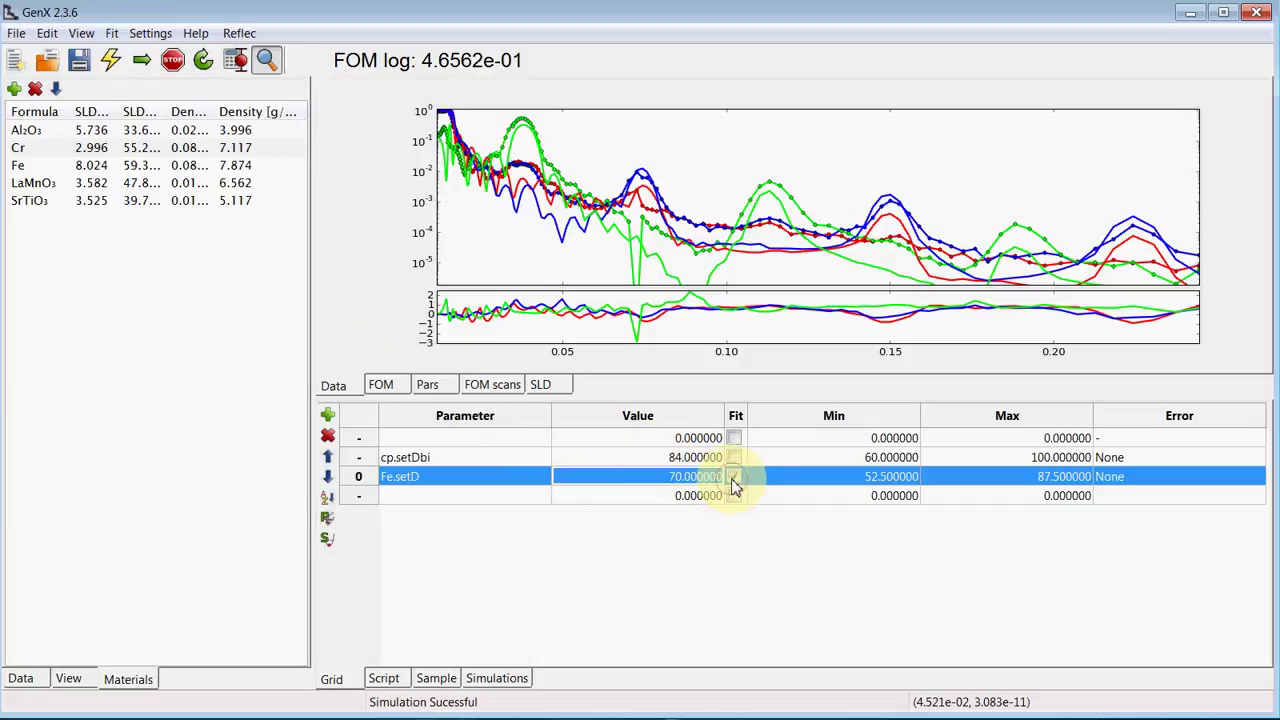
left_click(1030, 483)
type("8")
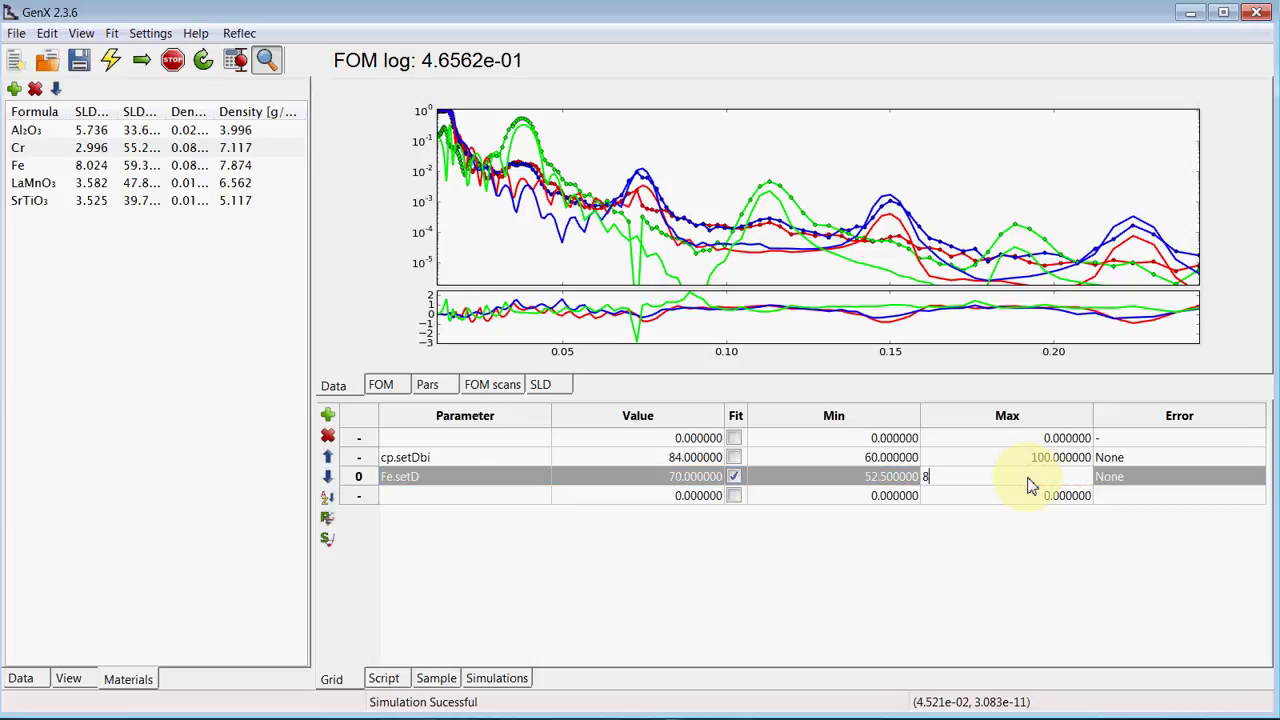
type("2")
key("Return")
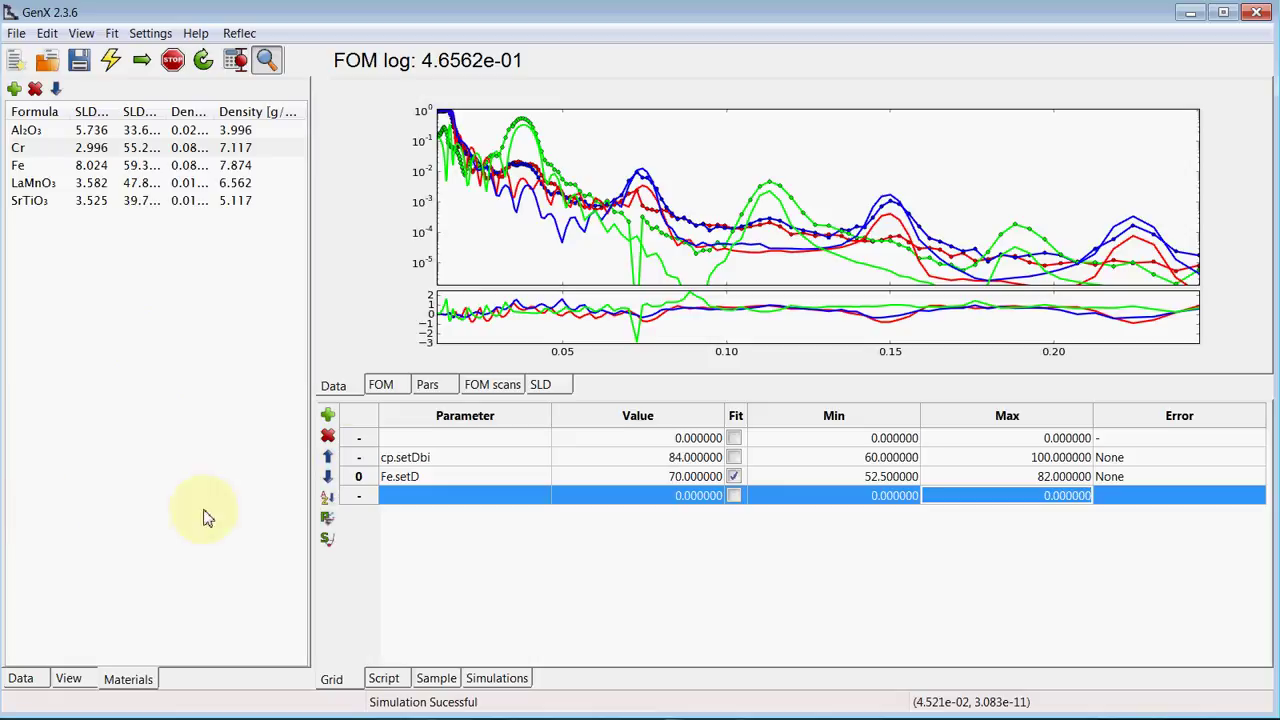
- Insert grid rows for Fe.setMagn_ang and Fe_1.setMagn_ang
right_click(362, 500)
left_click(414, 507)
left_click(412, 514)
left_click(410, 515)
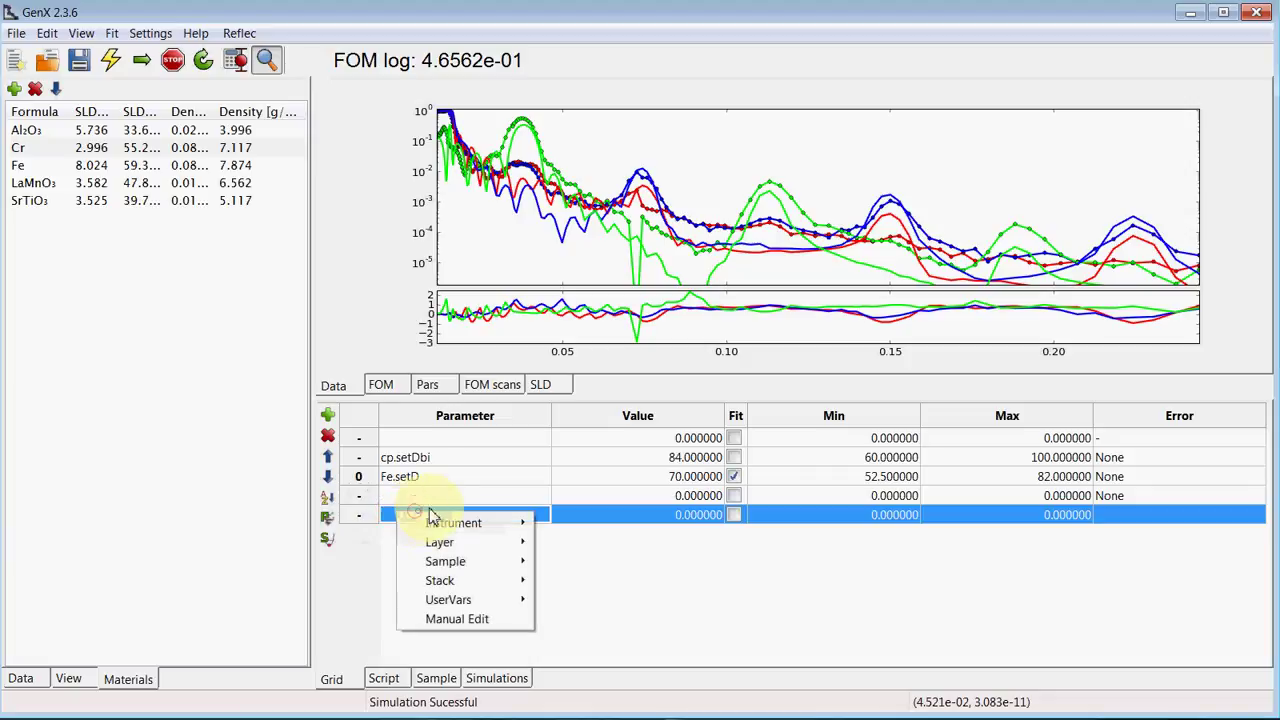
mouse_move(435, 542)
mouse_move(570, 620)
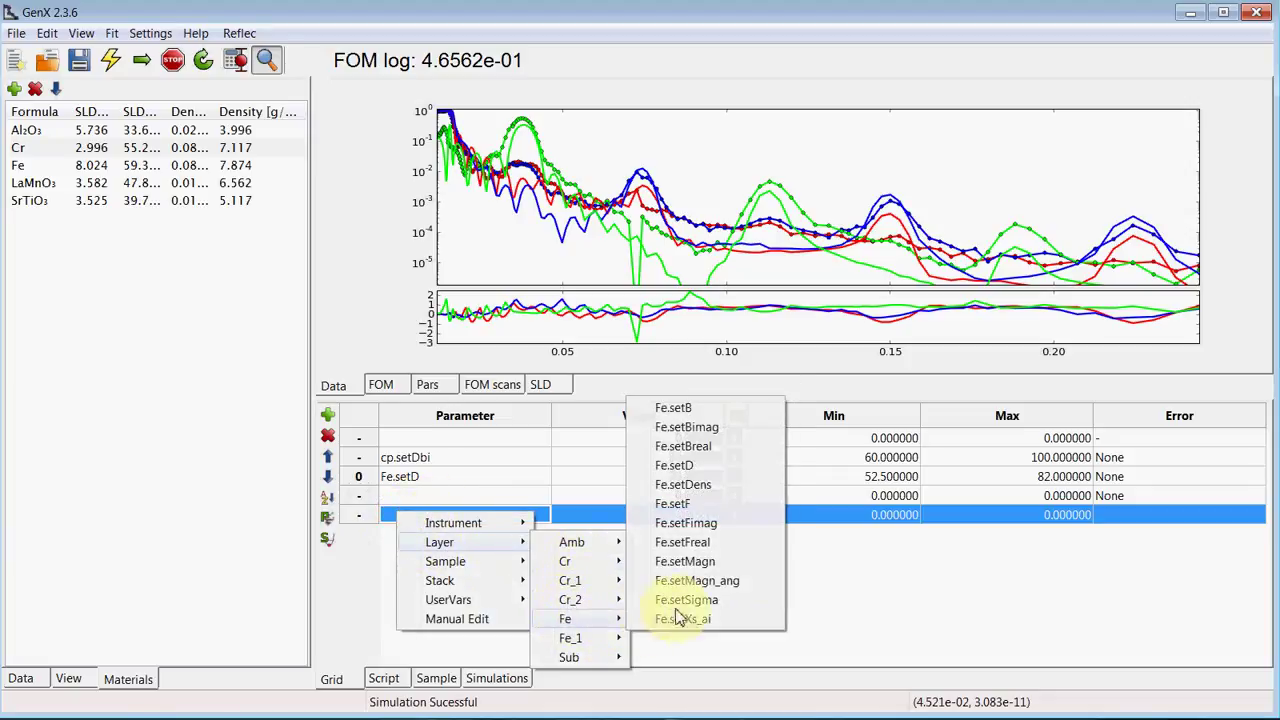
left_click(697, 580)
left_click(414, 535)
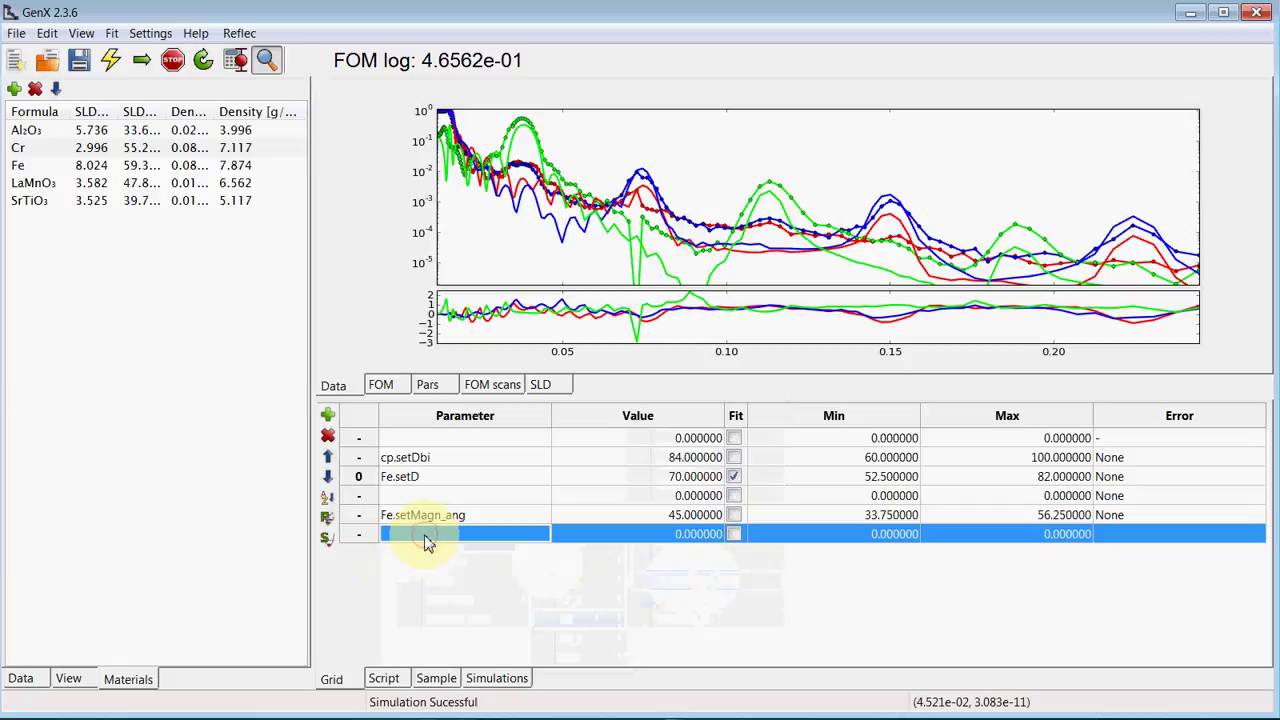
left_click(412, 535)
mouse_move(466, 565)
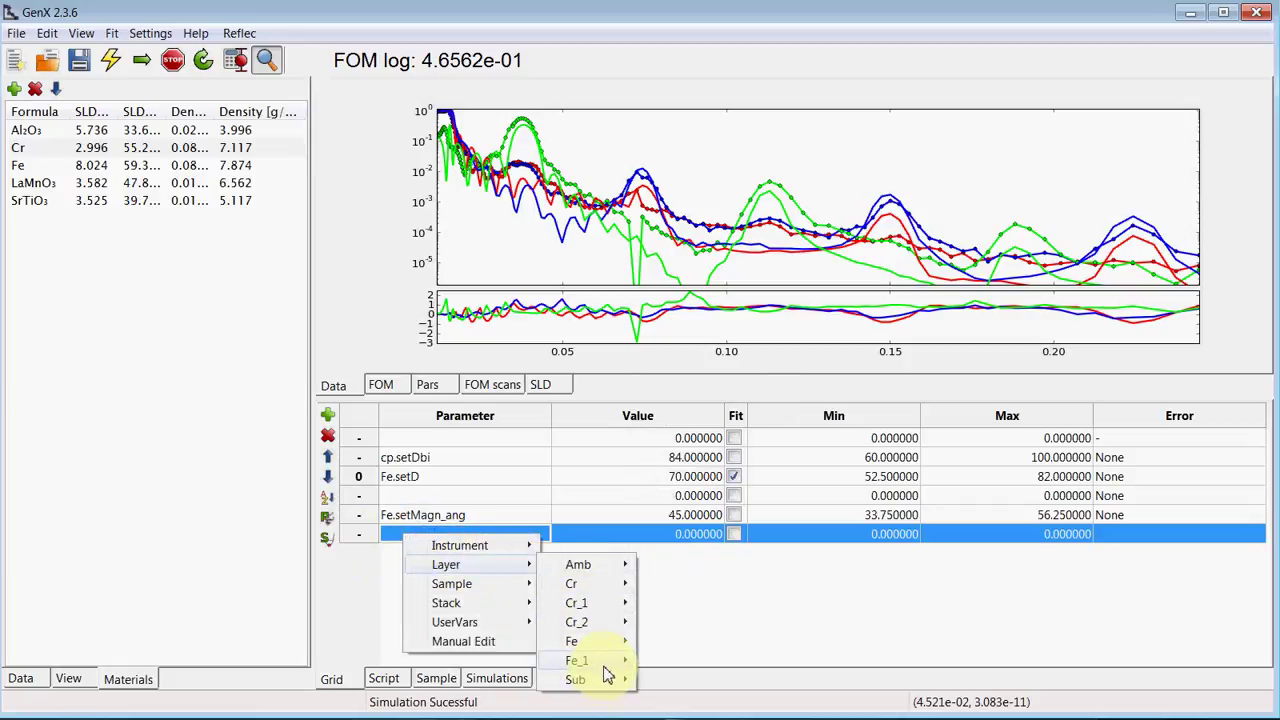
mouse_move(578, 660)
left_click(703, 628)
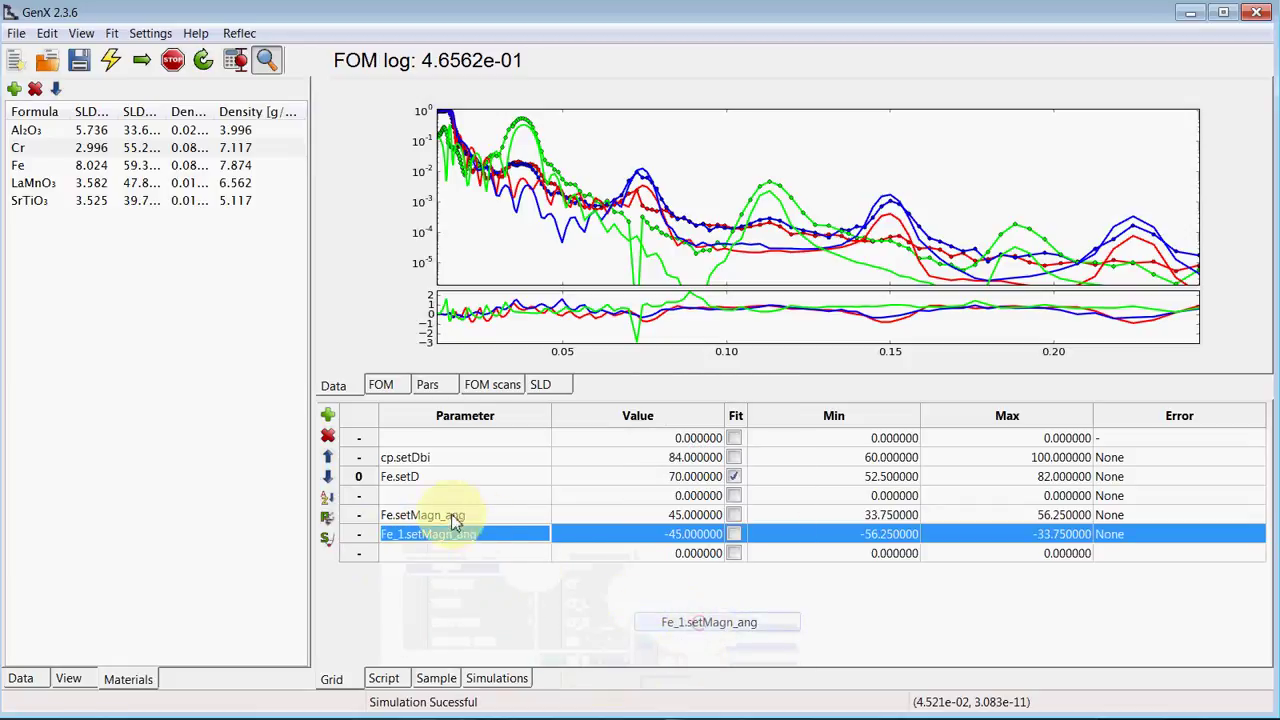
- Insert a row above the angle rows for Fe.setMagn
right_click(369, 509)
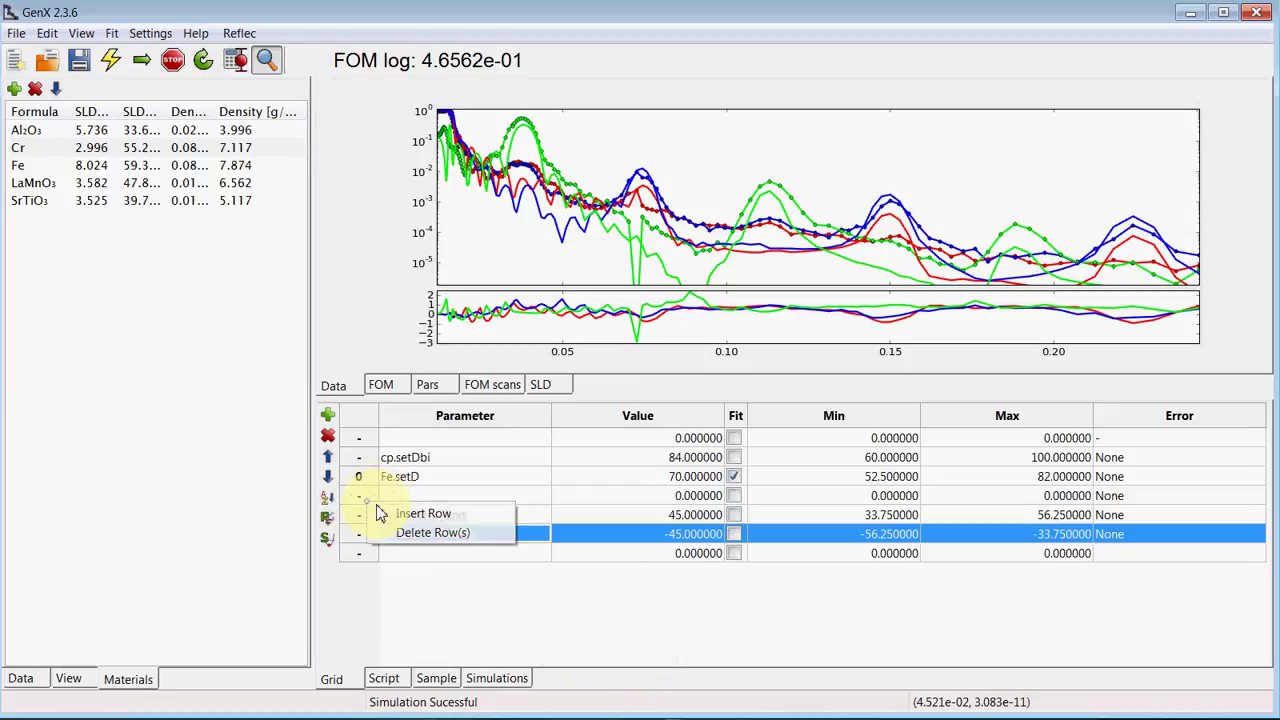
left_click(412, 510)
left_click(410, 514)
left_click(408, 514)
mouse_move(470, 545)
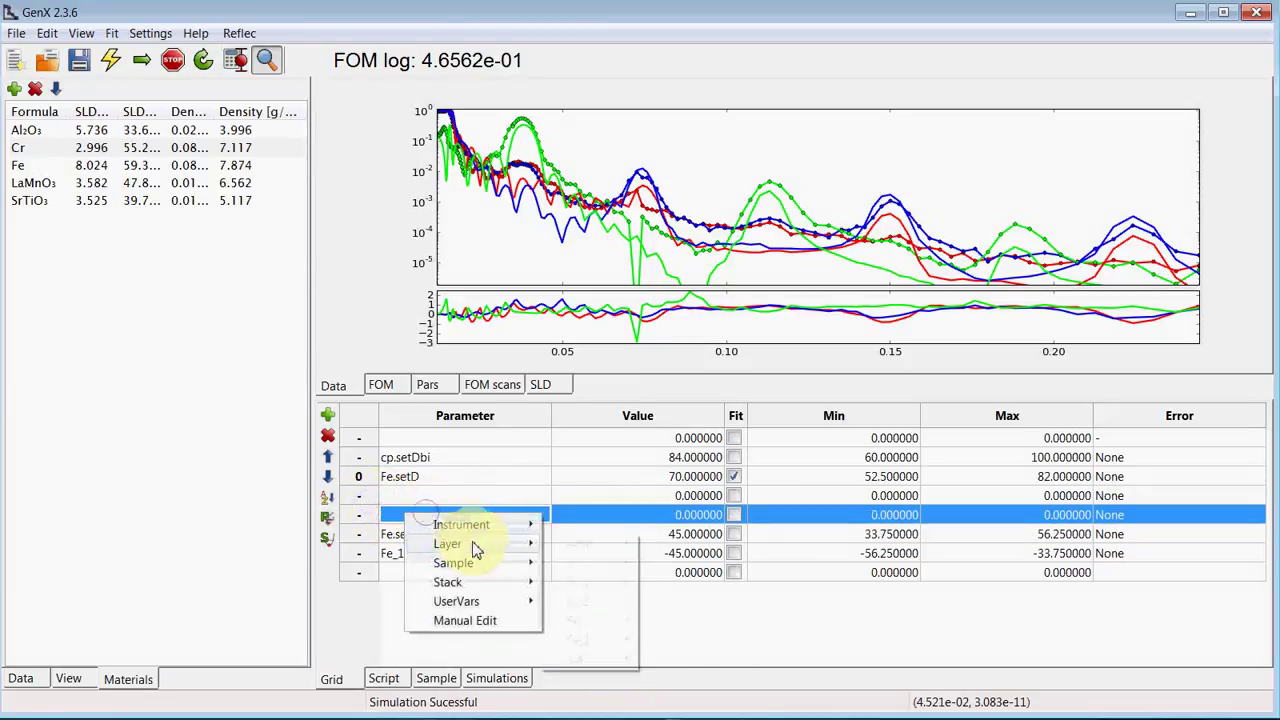
mouse_move(610, 625)
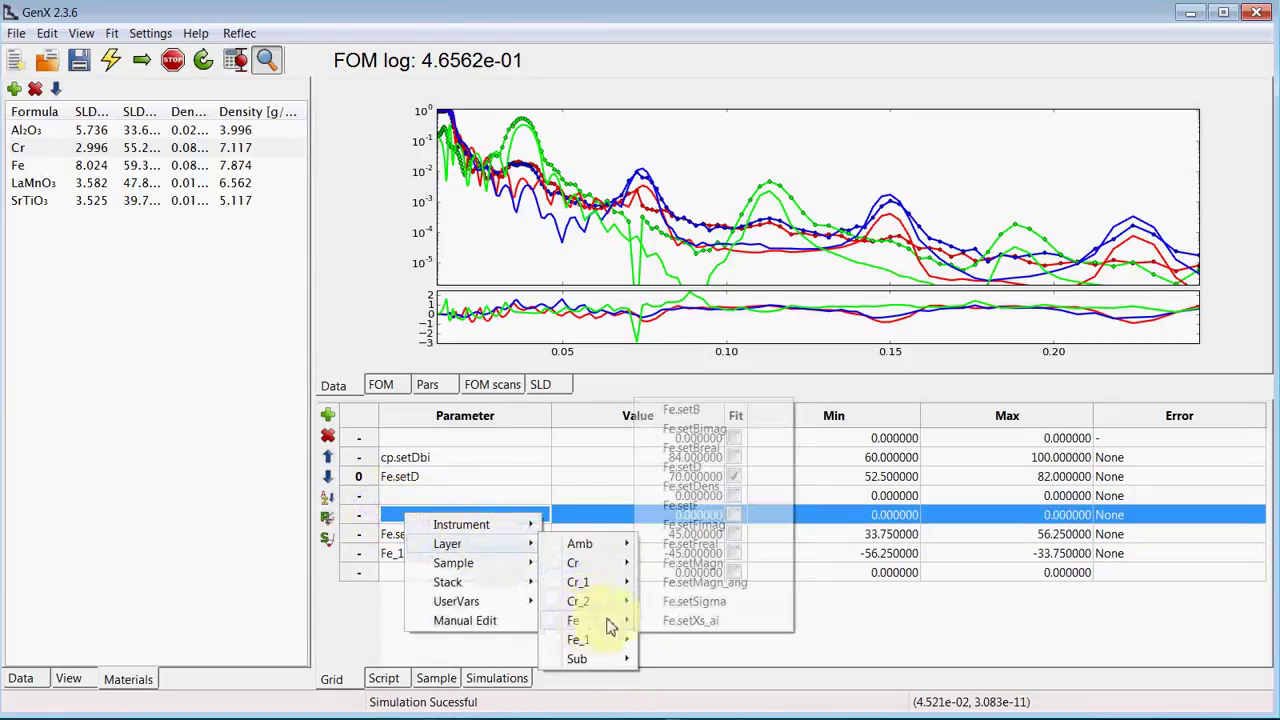
left_click(706, 562)
left_click(518, 539)
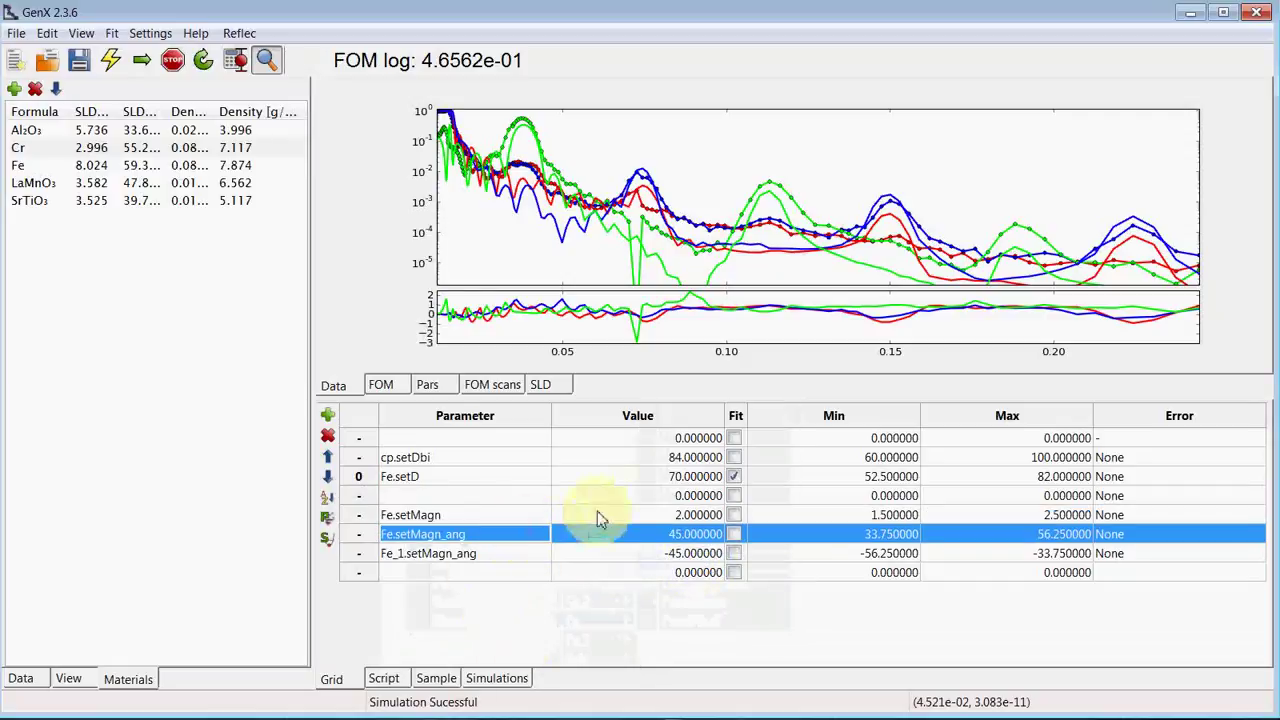
- Add Fe_1.setMagn(Fe.magn) to the simulation script and re-simulate
left_click(505, 680)
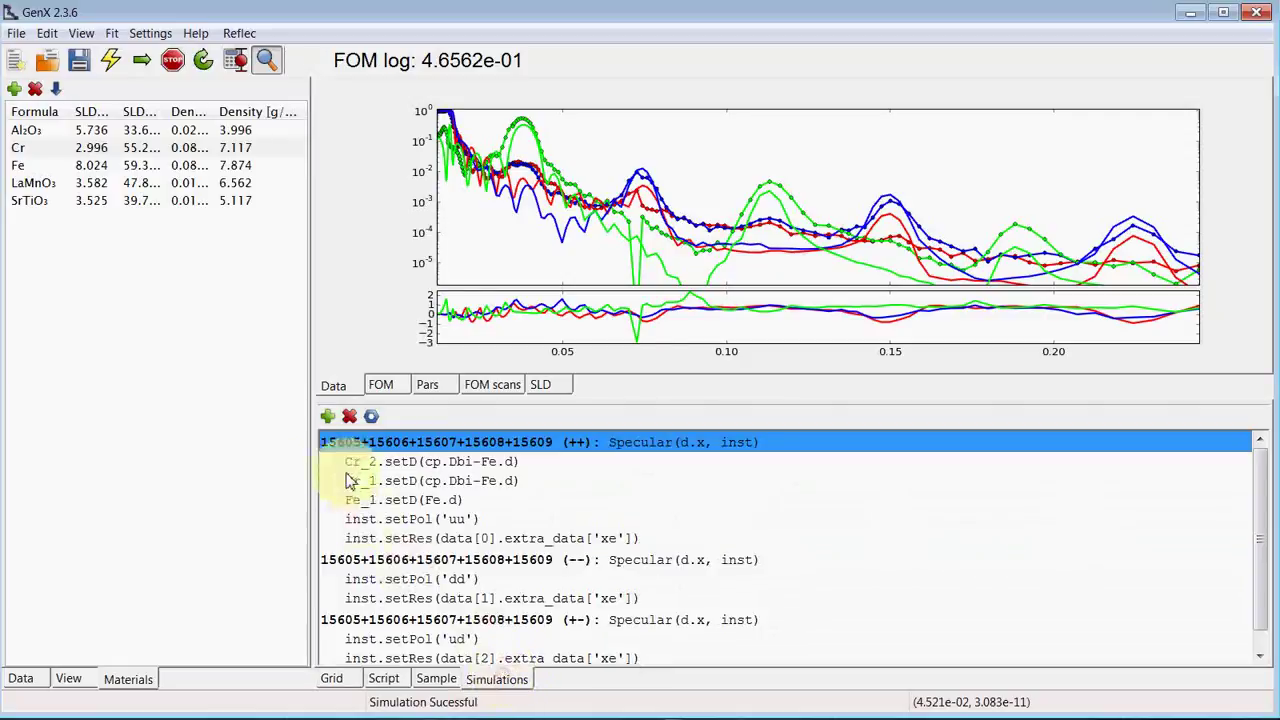
left_click(326, 417)
left_click(110, 149)
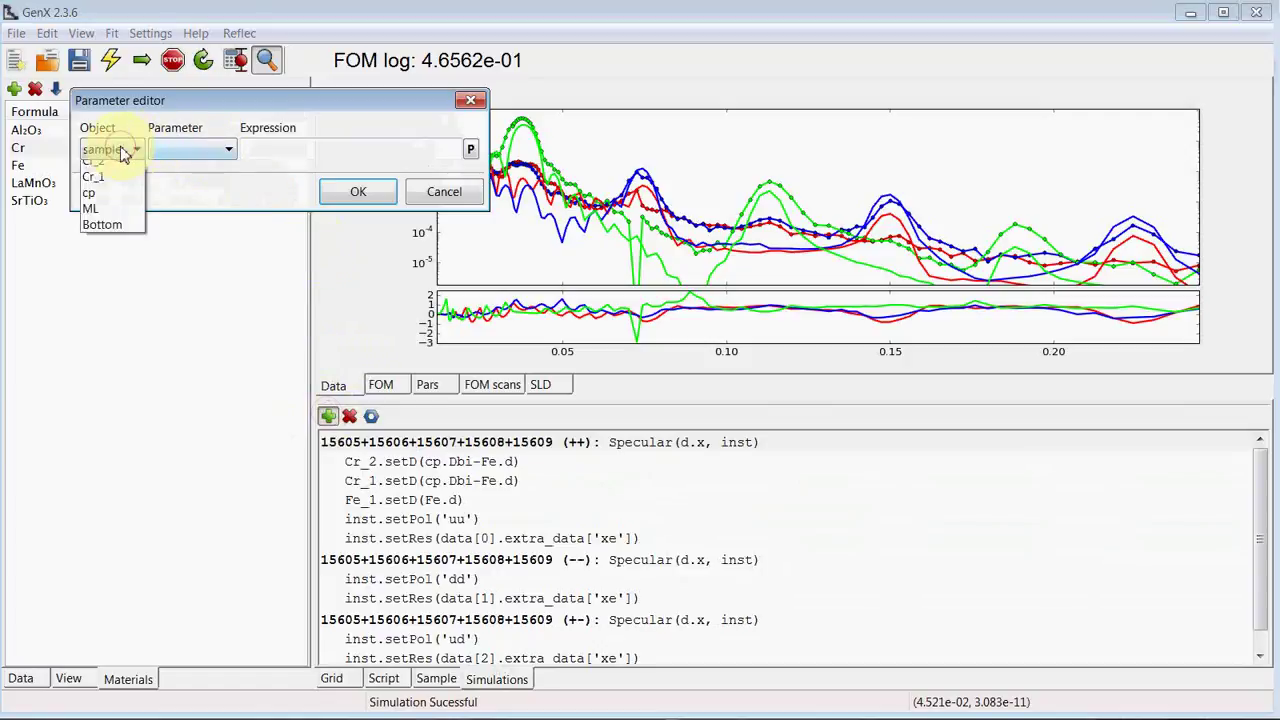
left_click(101, 232)
left_click(115, 149)
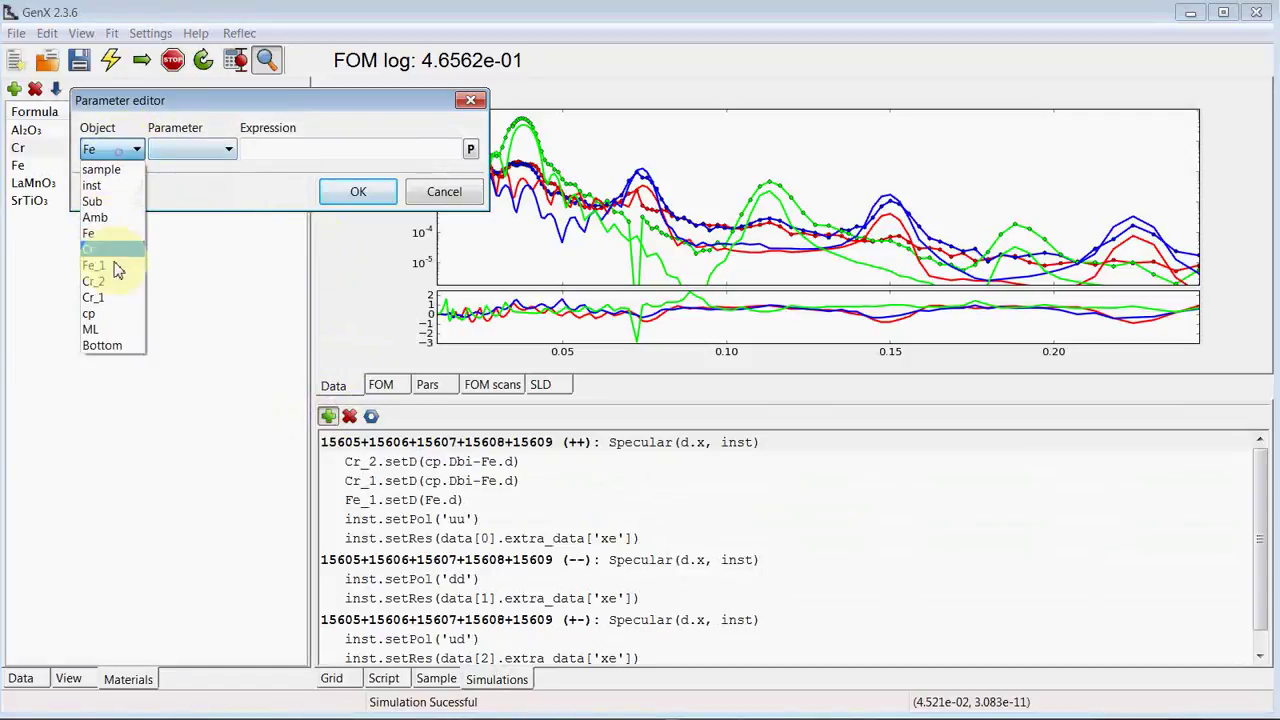
left_click(110, 268)
left_click(177, 158)
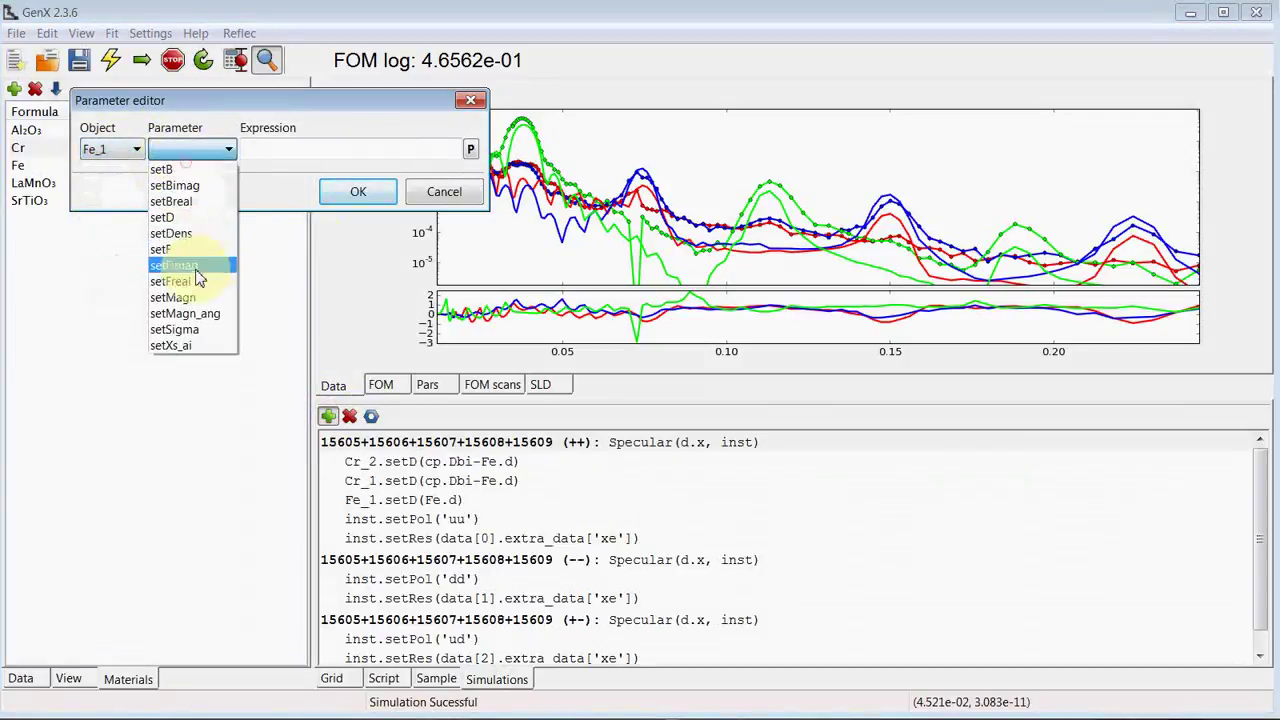
left_click(181, 292)
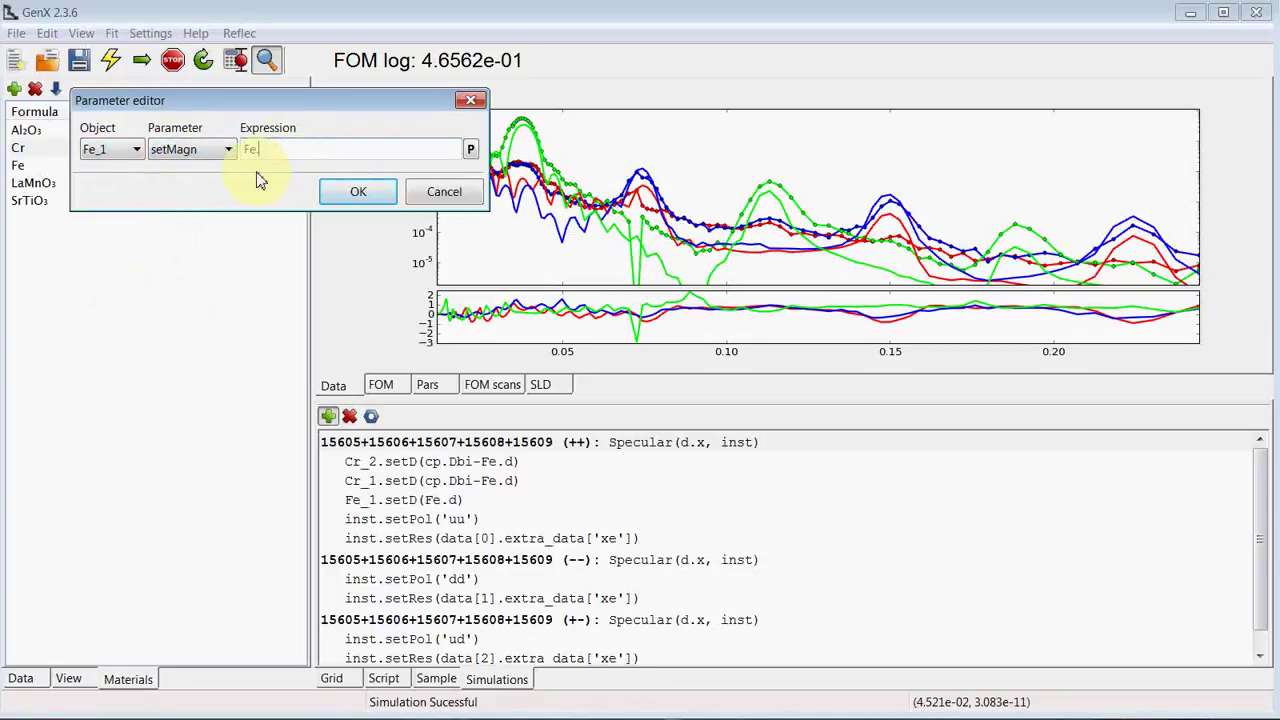
key("Return")
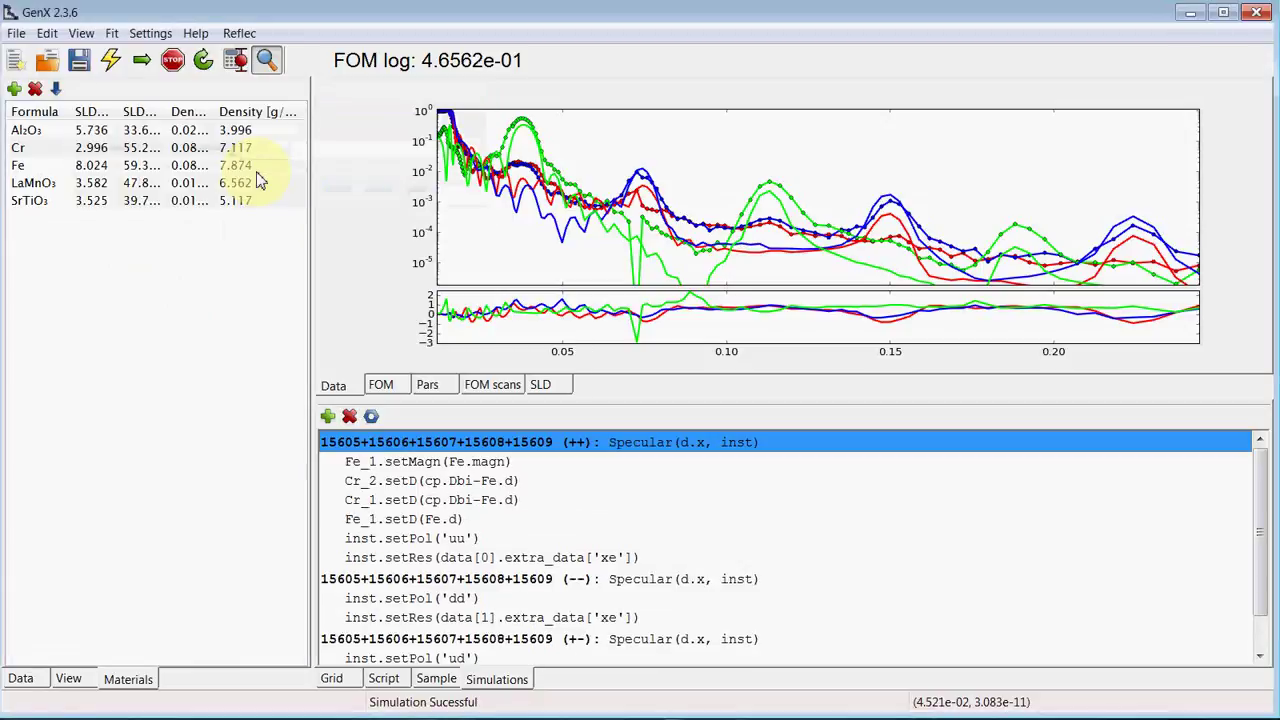
left_click(113, 60)
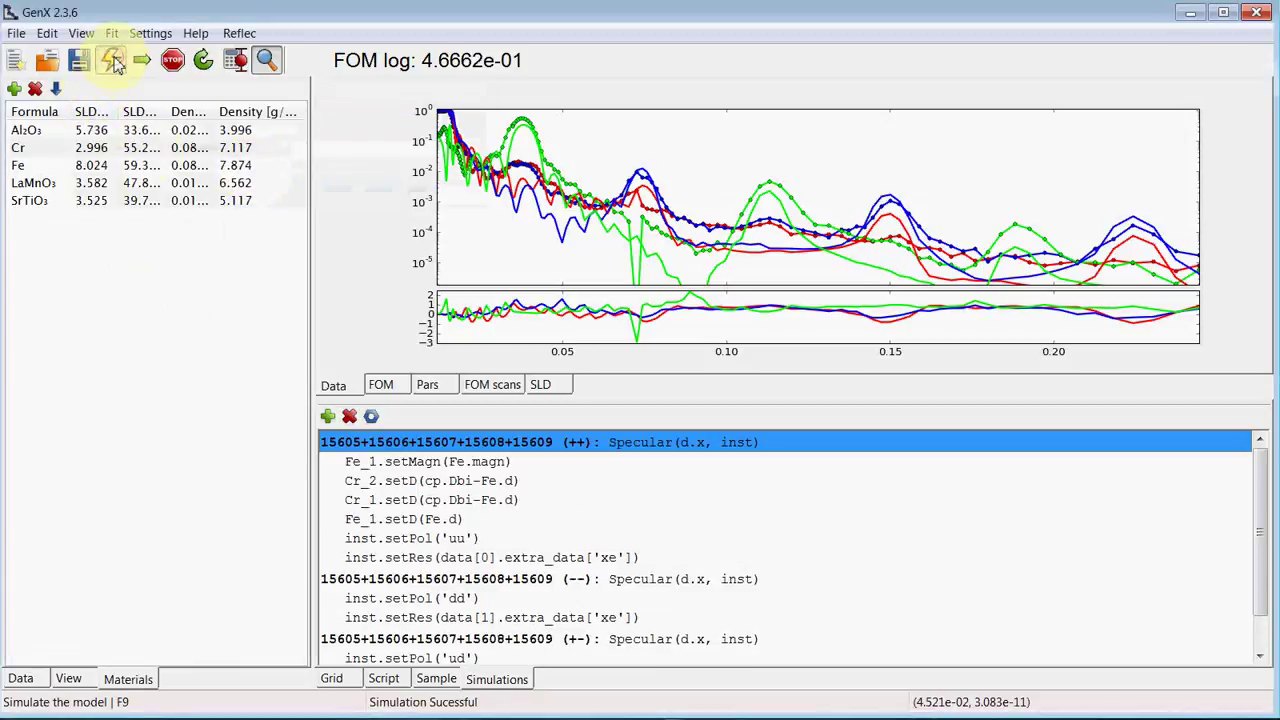
- In the grid, set the Fe_1.setMagn_ang range to -90 to 0
left_click(333, 678)
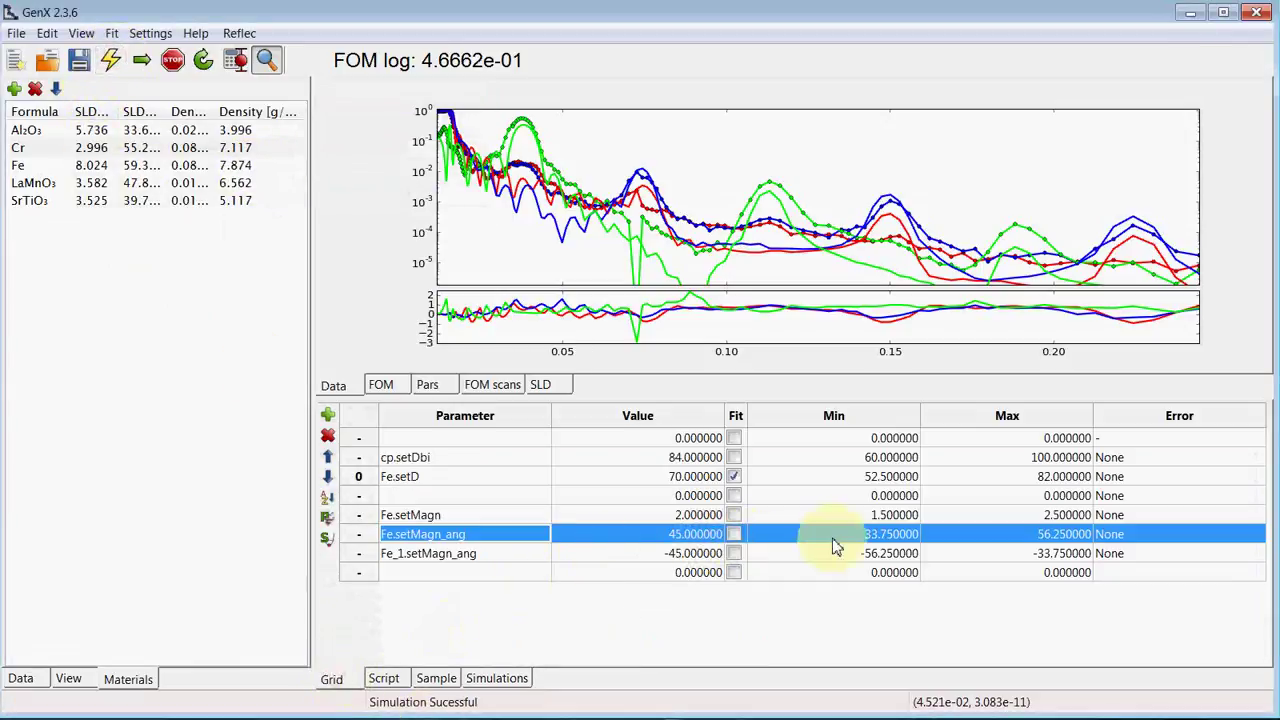
left_click(882, 556)
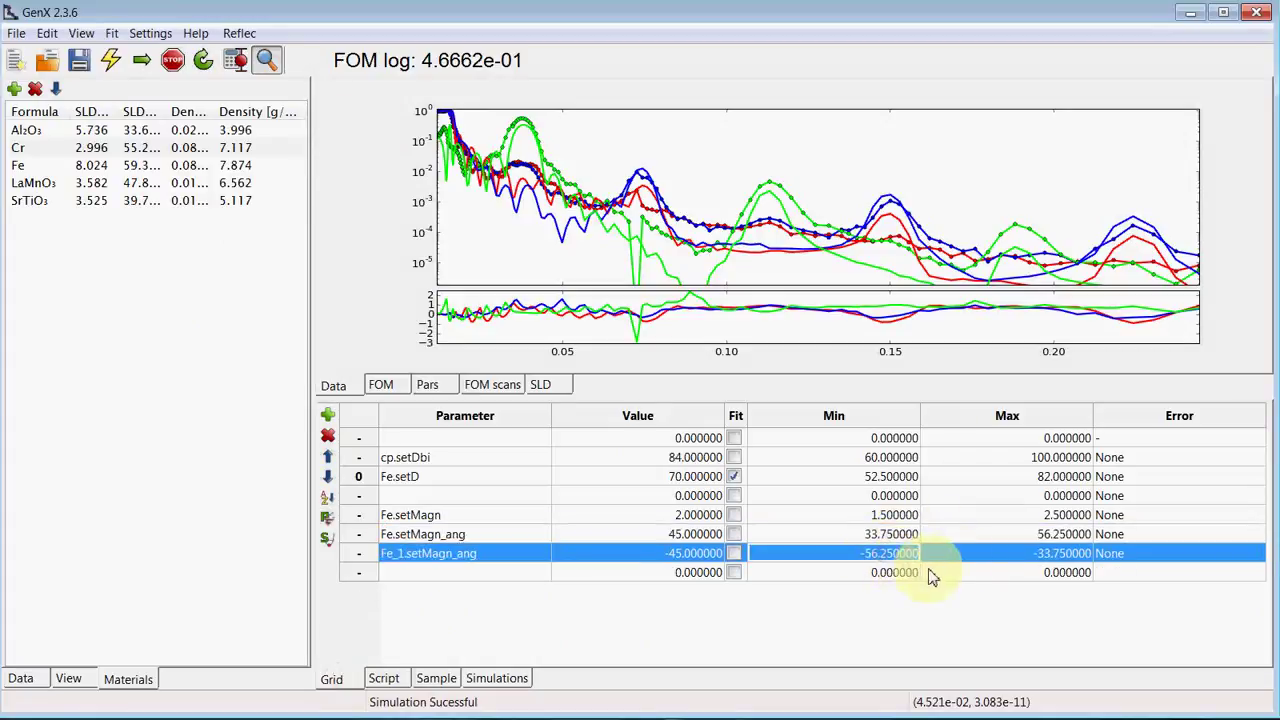
double_click(986, 552)
type("0")
key("Return")
key("Up")
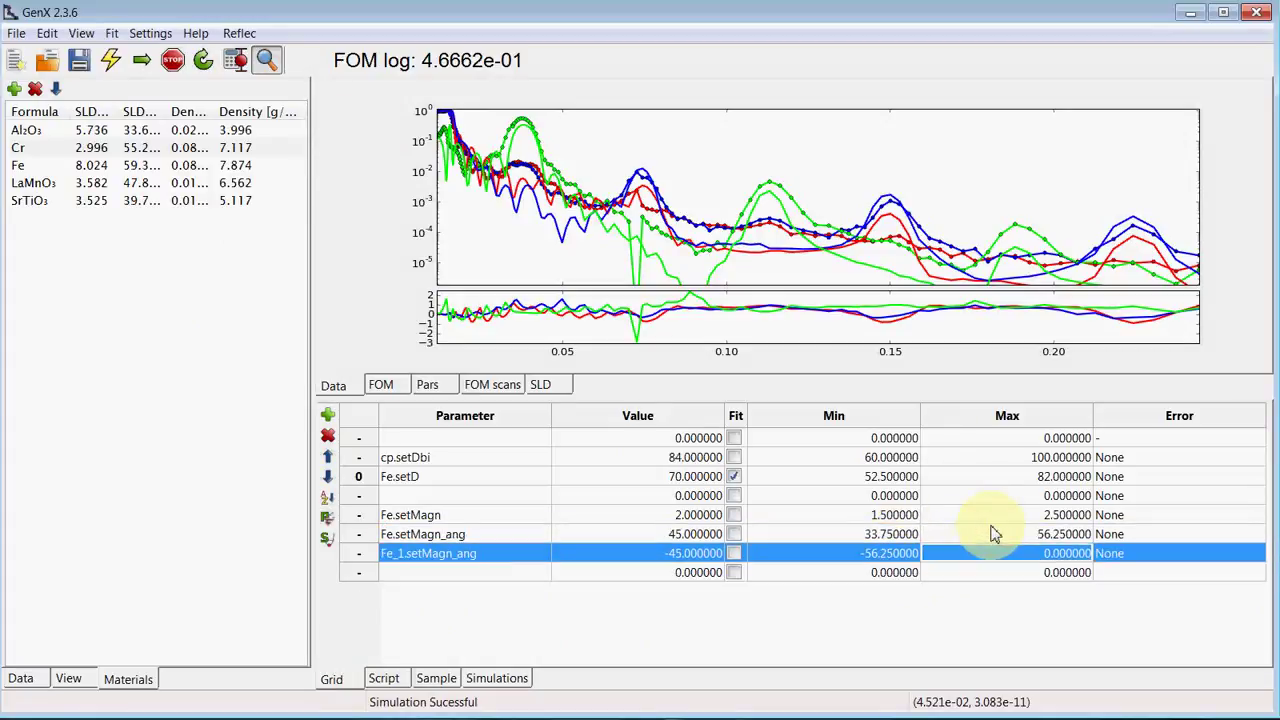
key("Left")
type("-90")
key("Return")
- Set the Fe.setMagn_ang range to 0 to 90
key("Up")
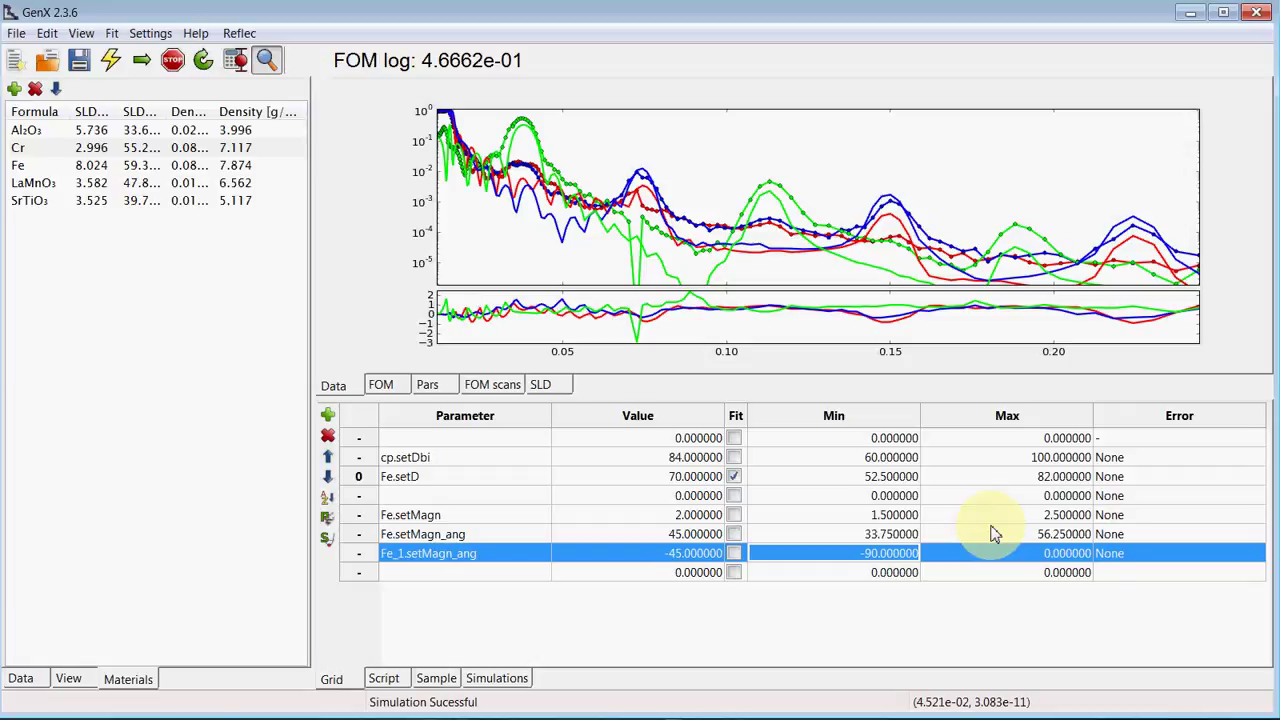
key("Up")
type("0")
key("Tab")
type("90")
key("Return")
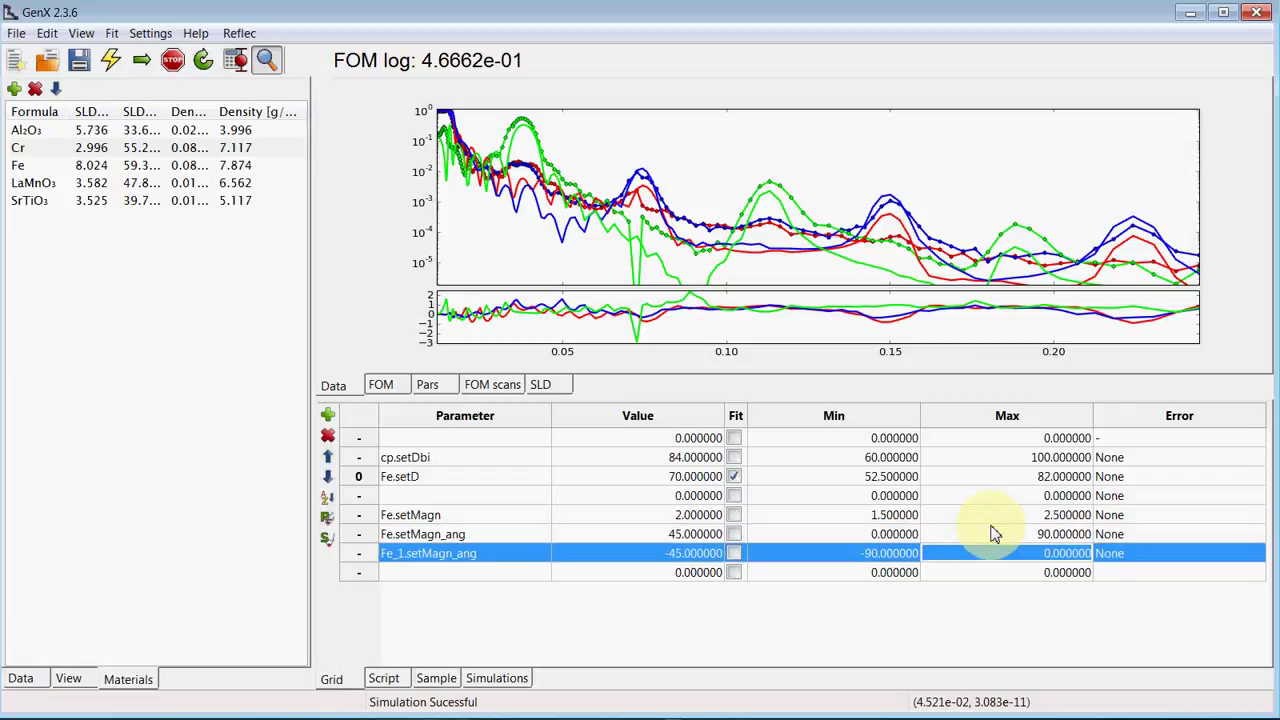
- Tick Fit for Fe.setMagn, Fe.setMagn_ang and Fe_1.setMagn_ang
left_click(734, 516)
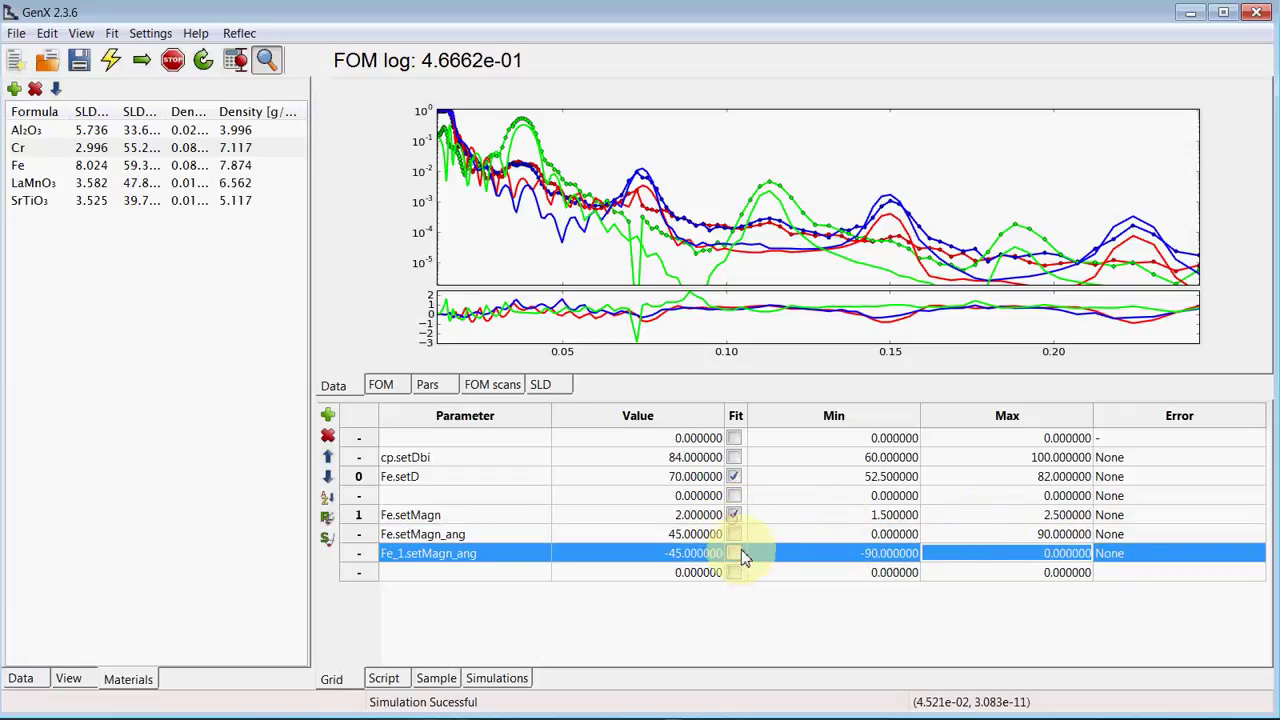
left_click(734, 534)
left_click(734, 553)
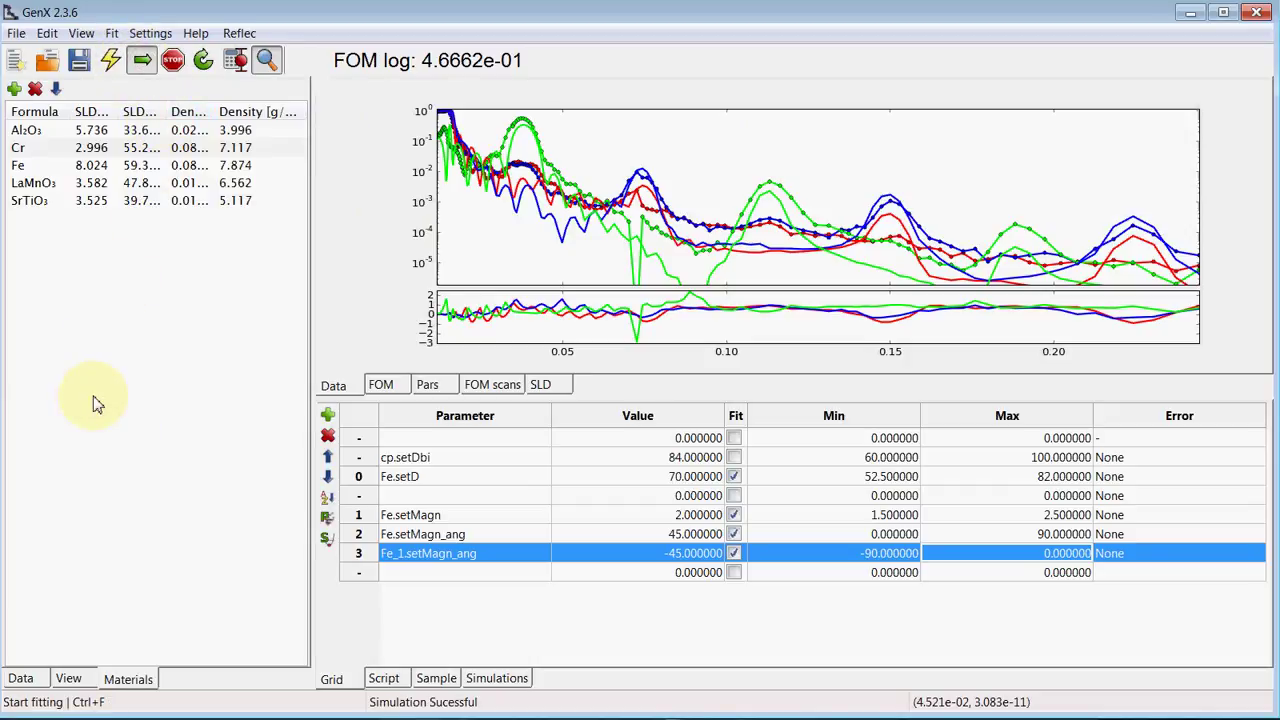
- Run the fit, stop it, keep the fitted values, and re-simulate
key("ctrl+f")
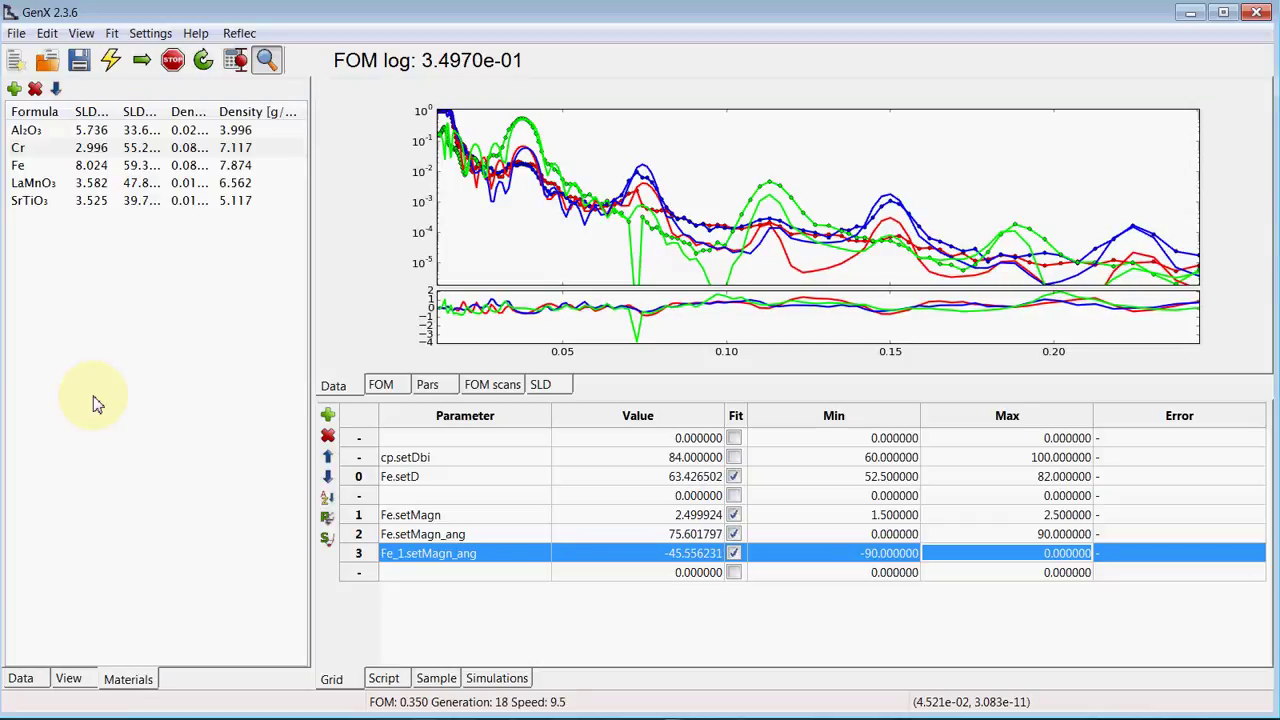
left_click(173, 61)
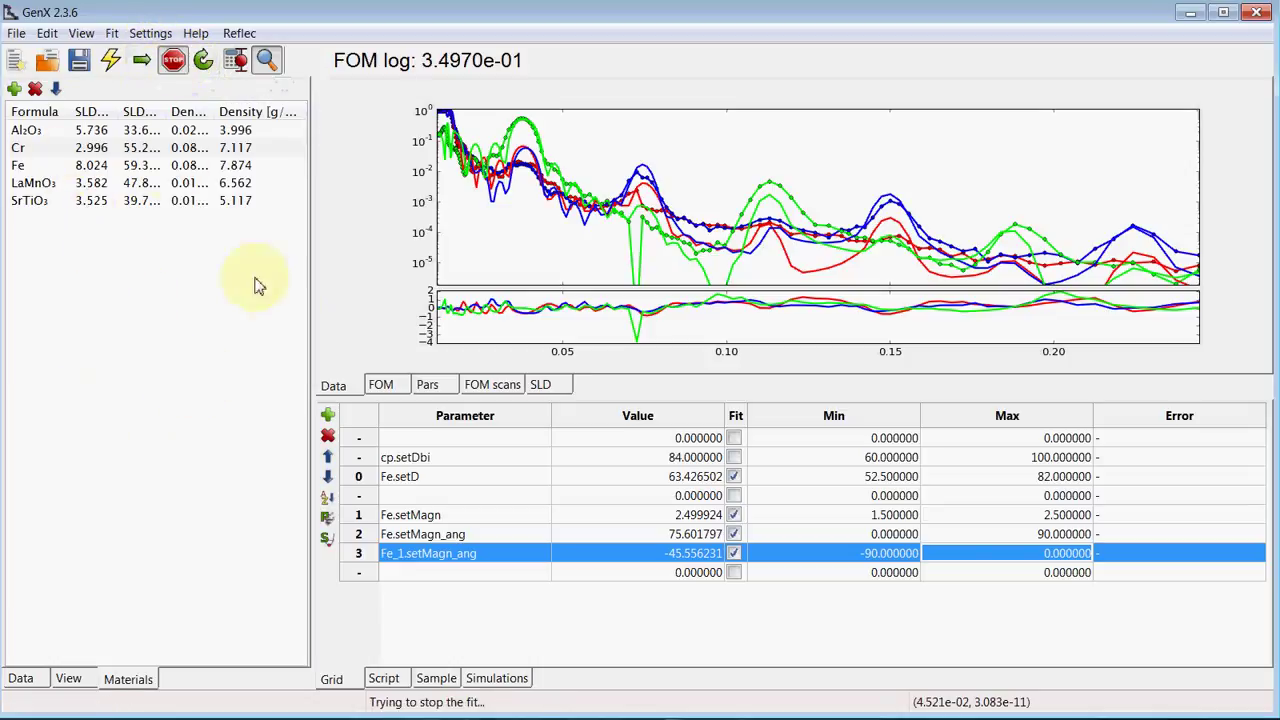
left_click(705, 364)
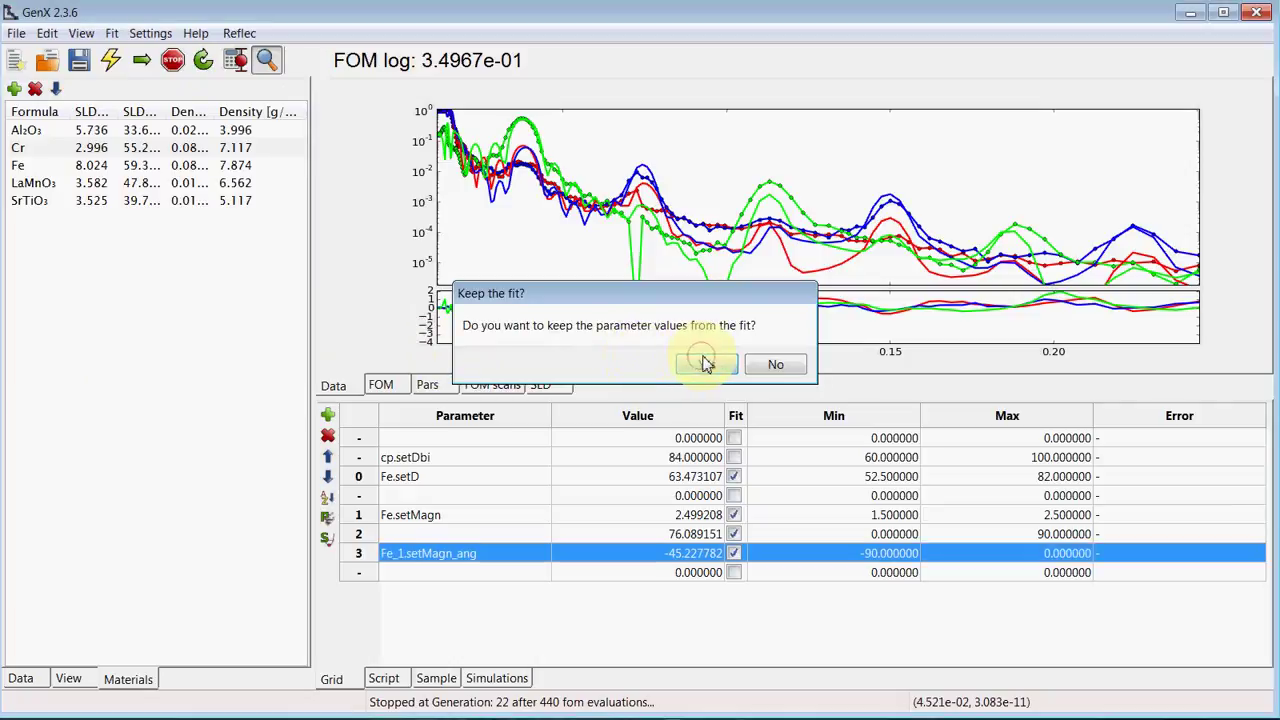
left_click(111, 61)
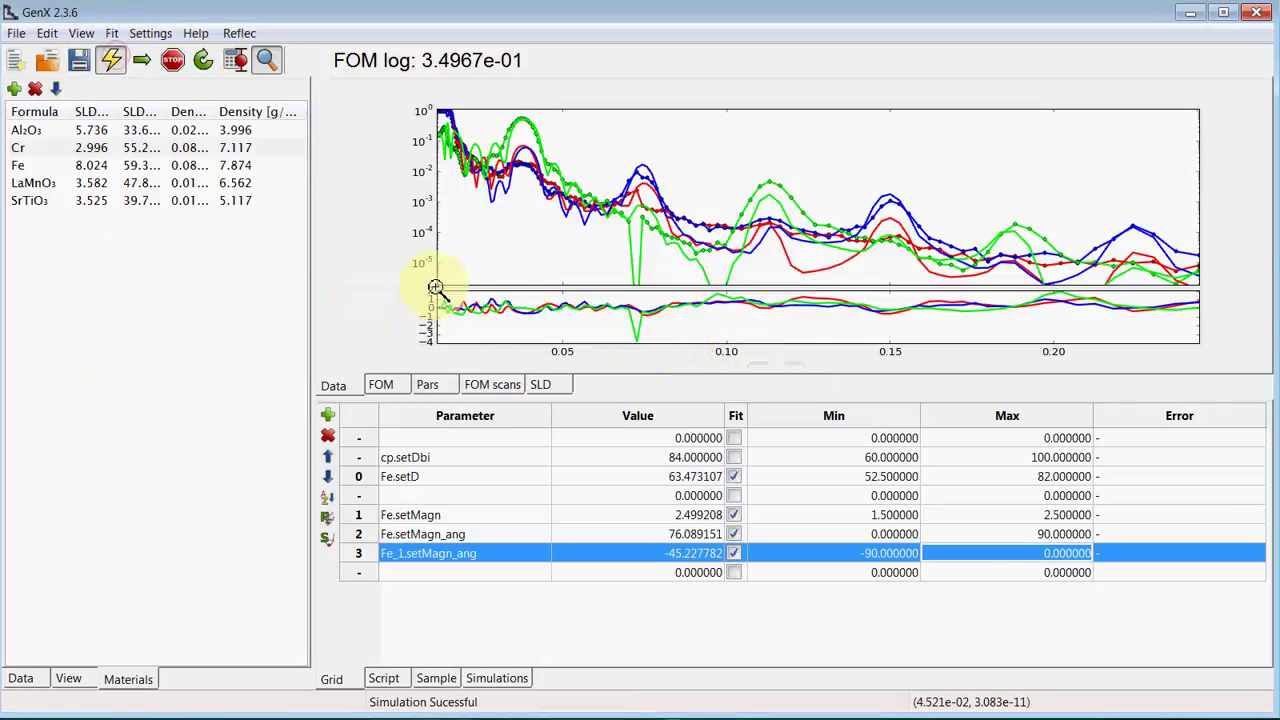